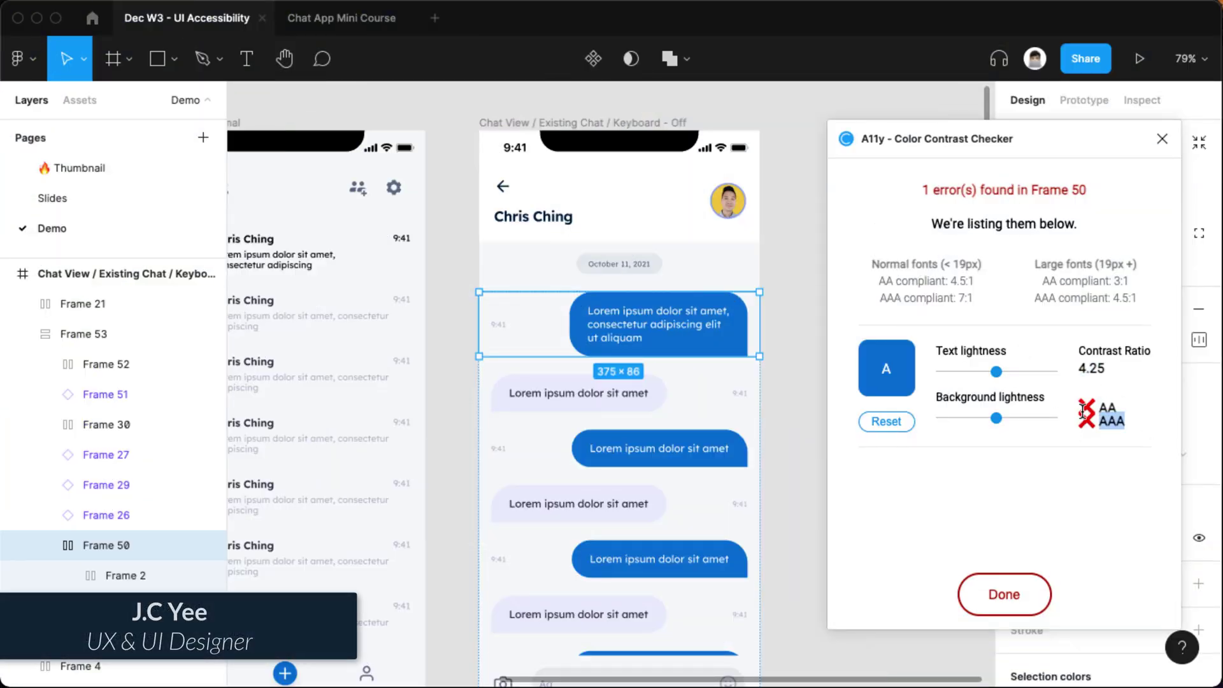
Step: Lighten the flagged bubble's text to 4.52 contrast, reset it to 4.25, and show the Indicator layer
drag(996, 371, 1008, 376)
click(892, 423)
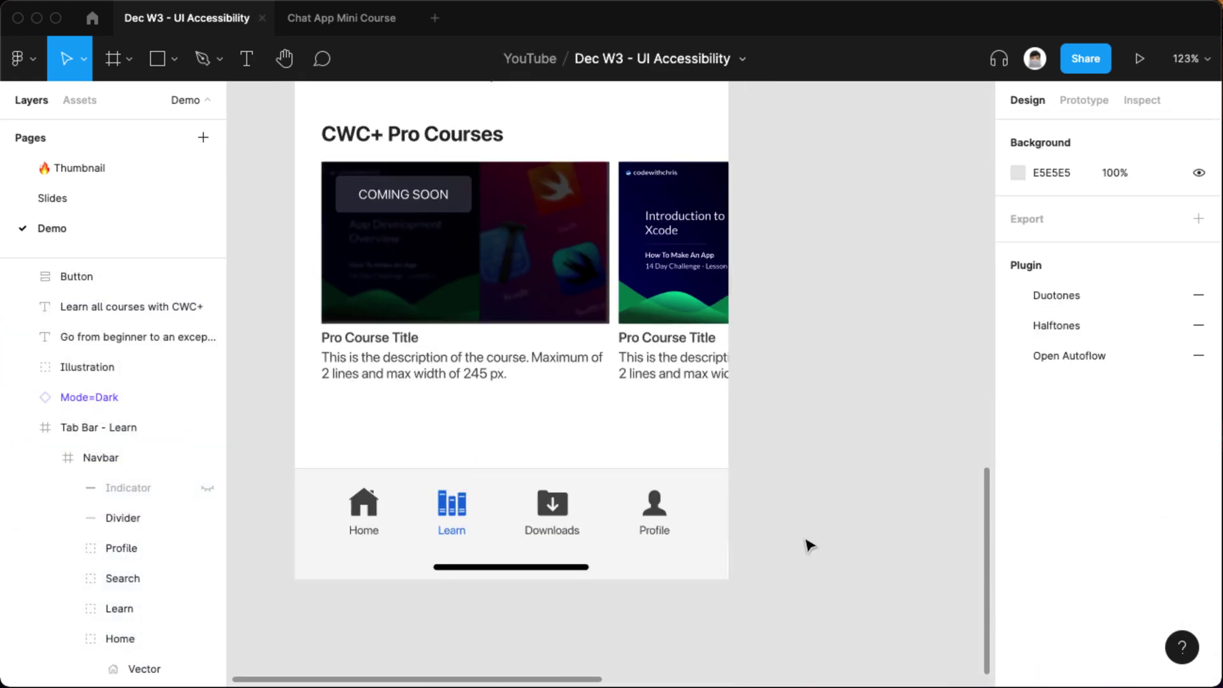
click(207, 488)
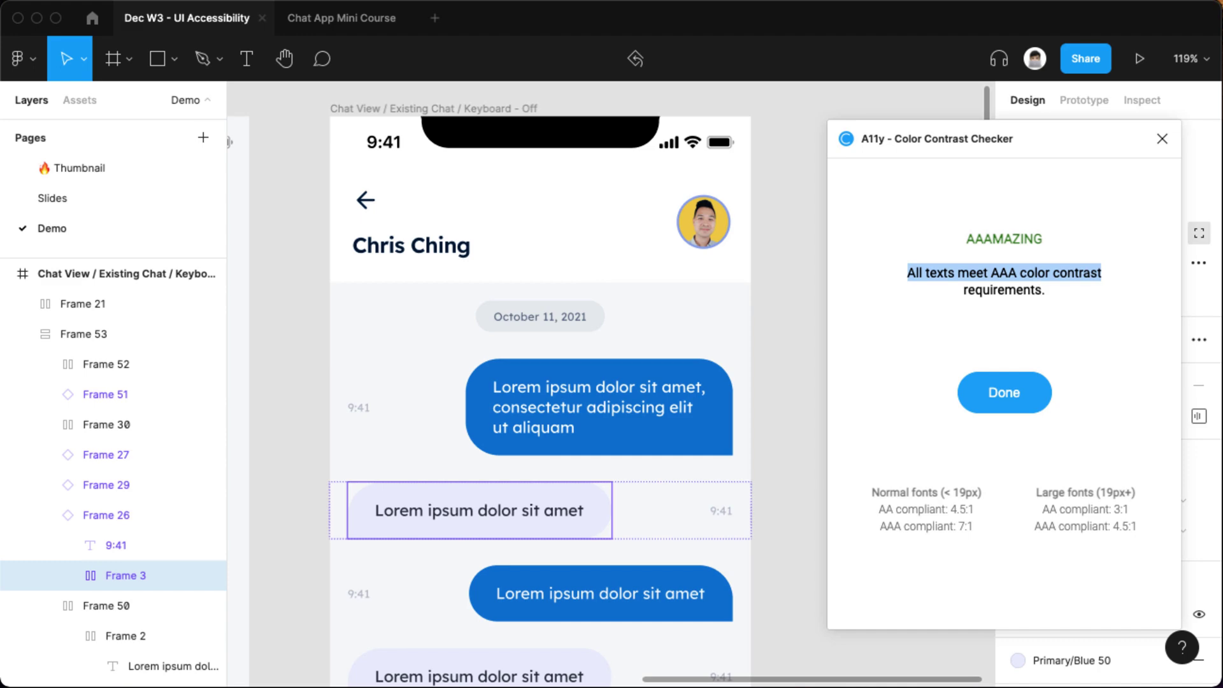
Step: Select the blue sent-message bubble's inner Frame 2
click(790, 486)
click(710, 443)
click(497, 386)
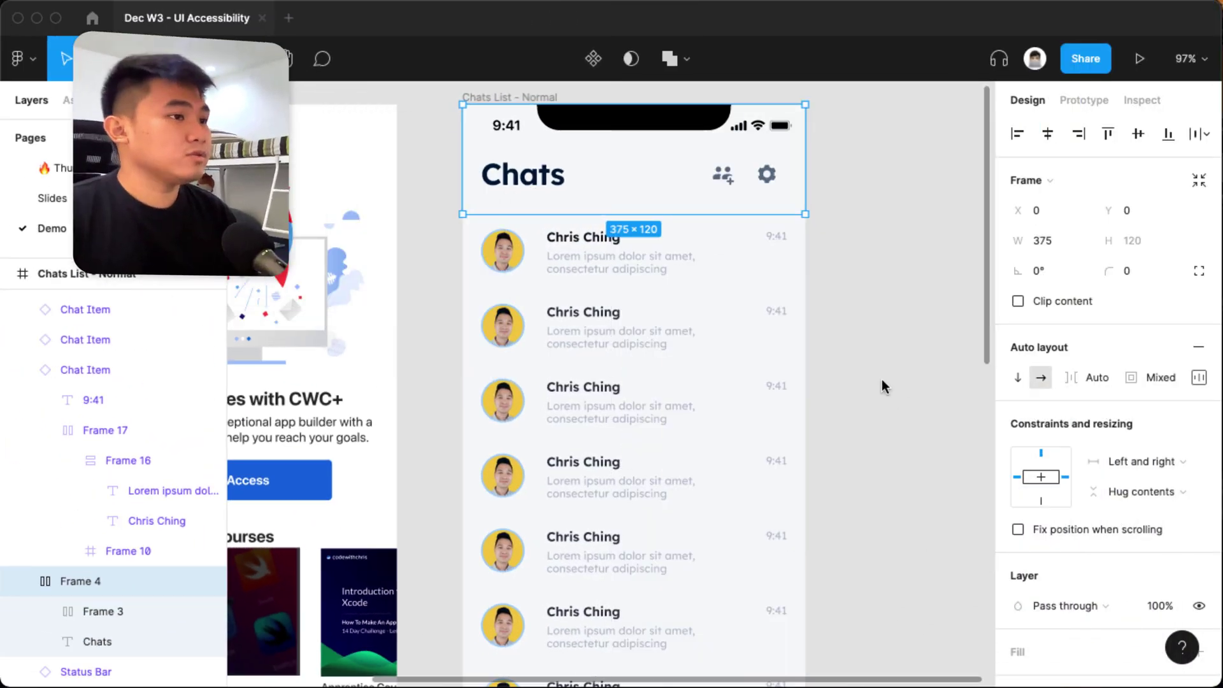
key(shift+2)
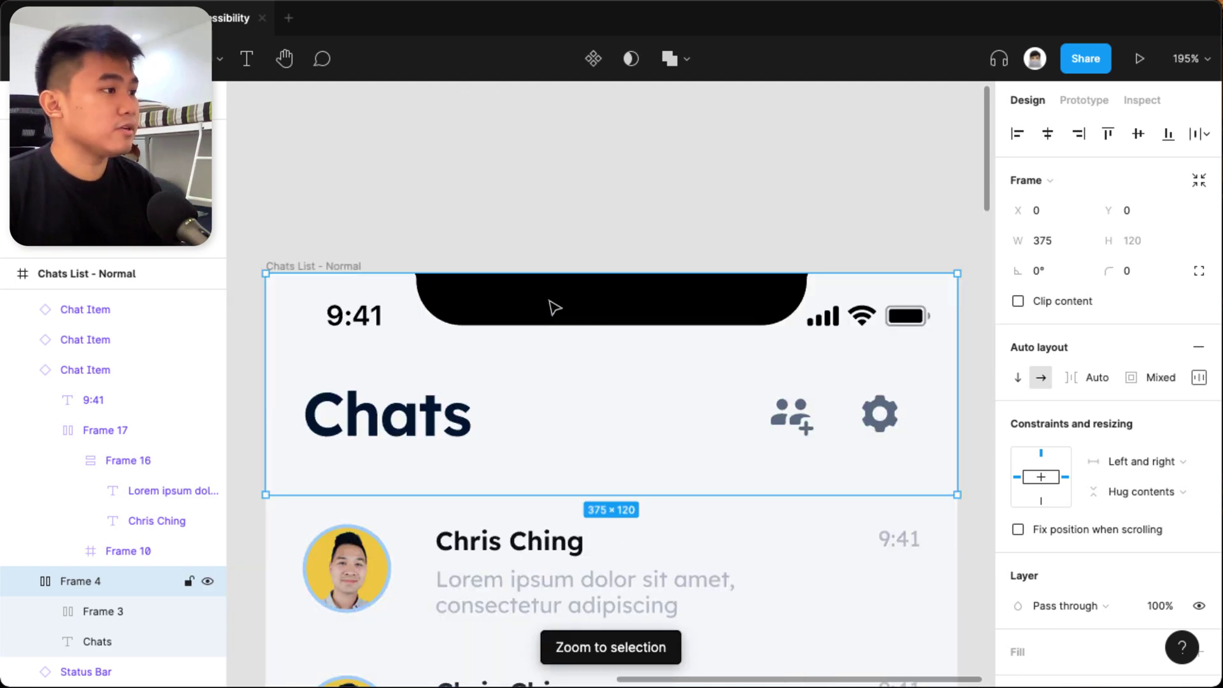
click(484, 234)
scroll(470, 265, down, 2)
click(415, 390)
scroll(425, 405, down, 5)
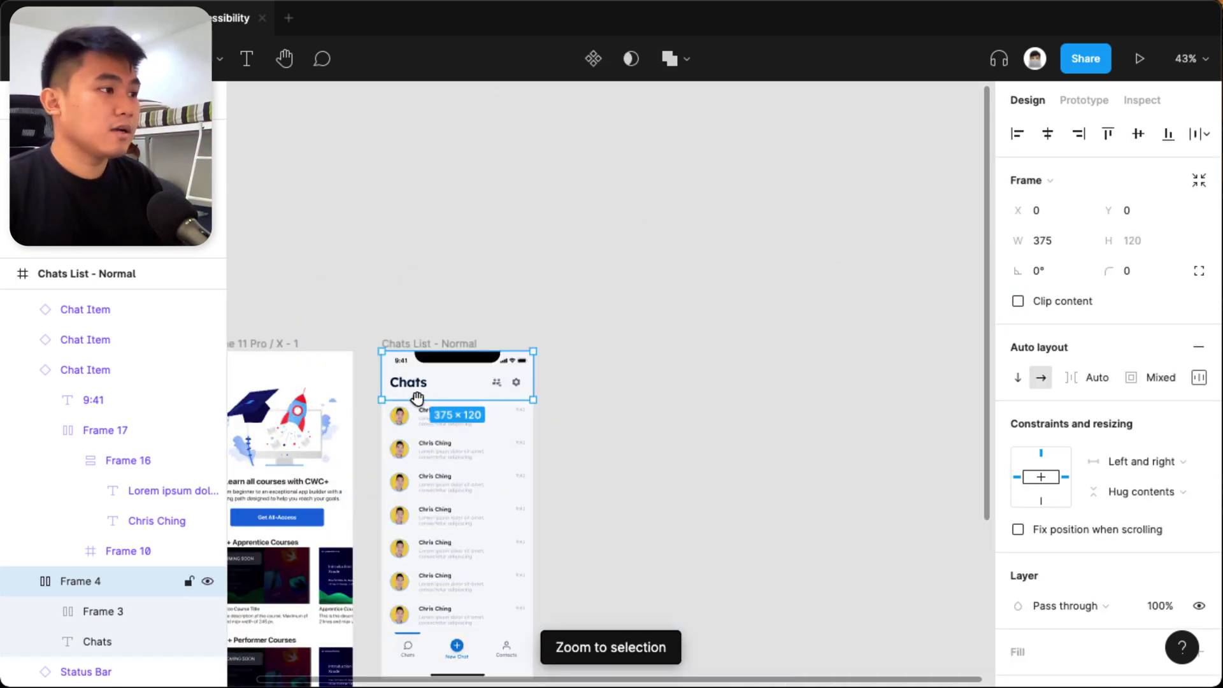
scroll(425, 405, down, 3)
scroll(652, 387, up, 5)
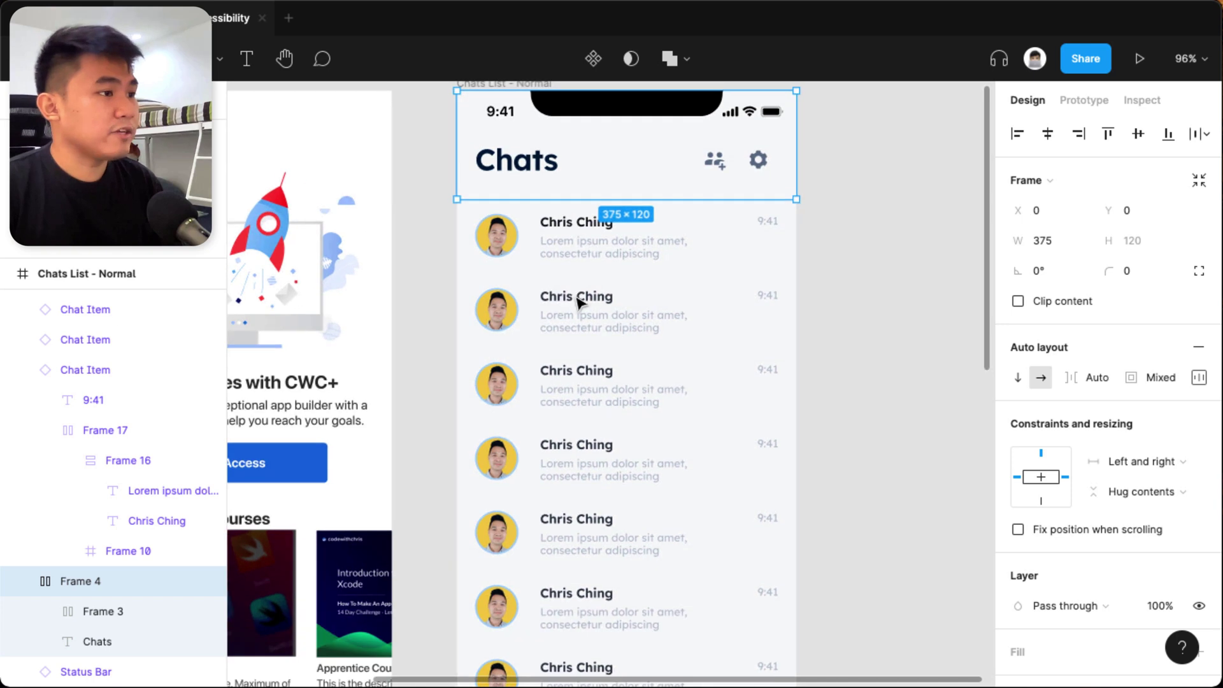
click(843, 348)
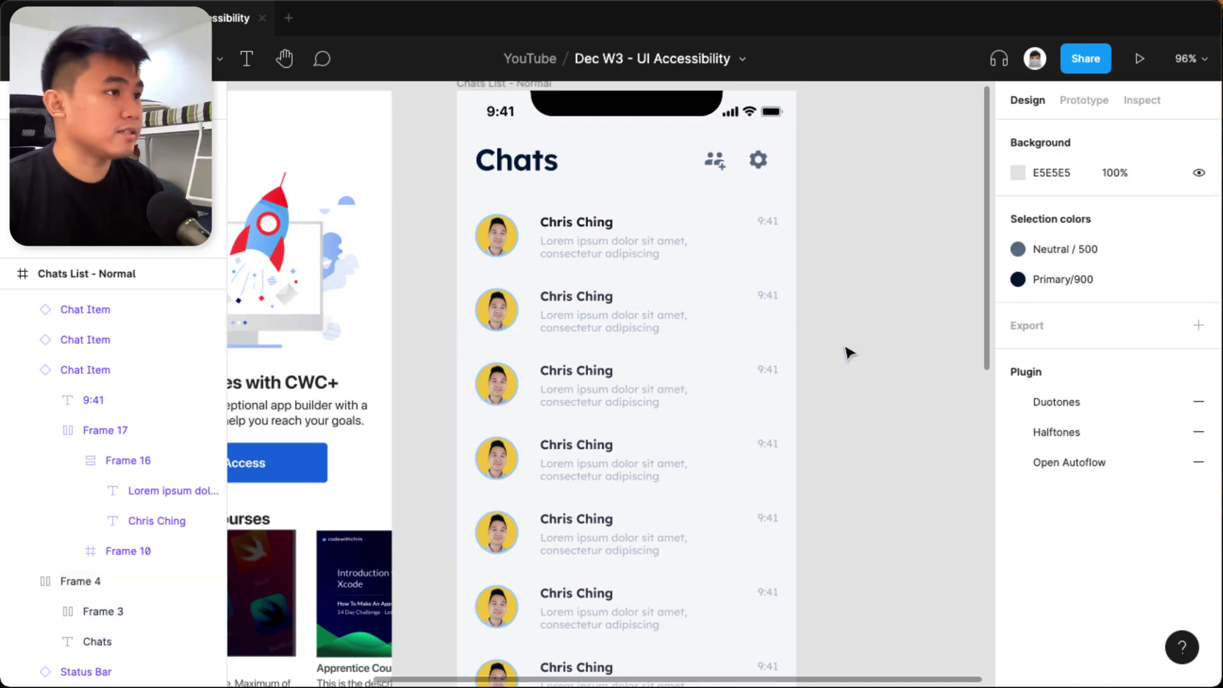
click(147, 641)
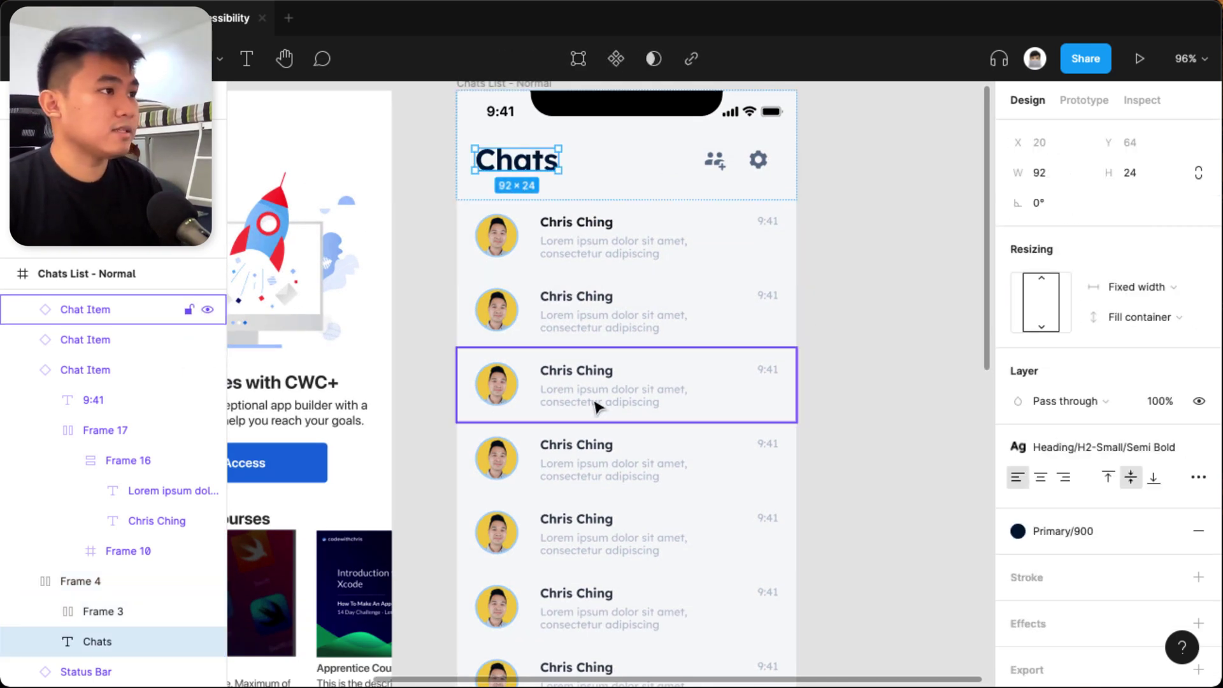
double_click(612, 224)
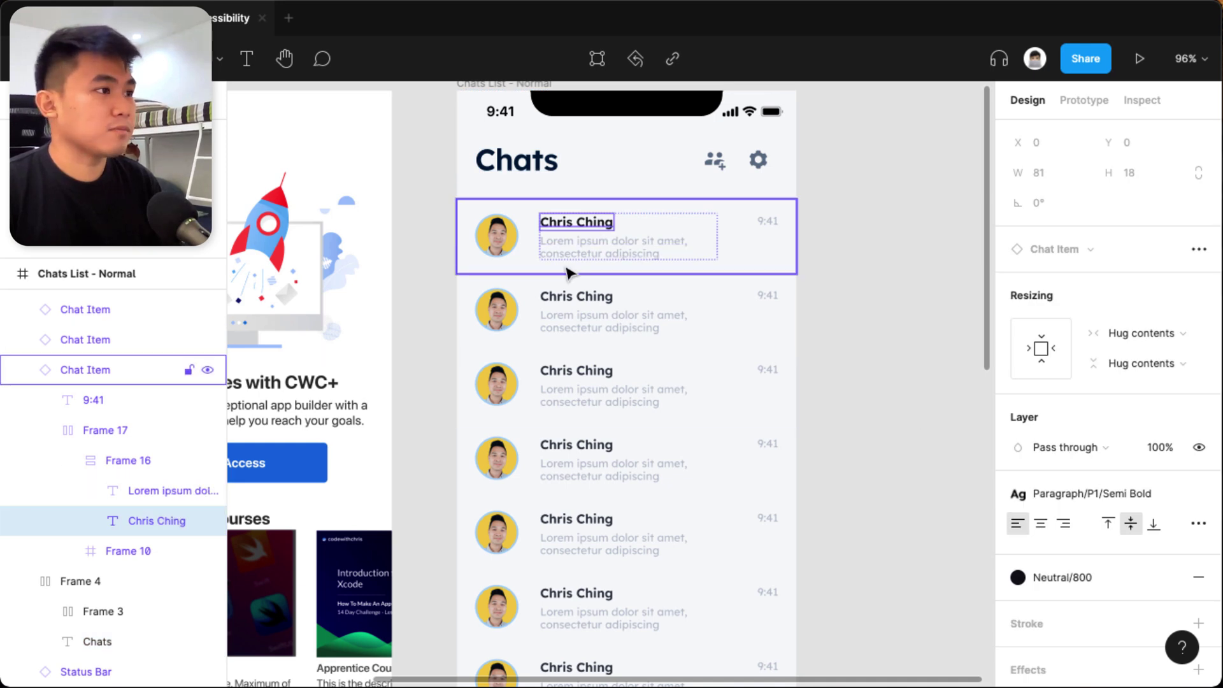
click(605, 296)
double_click(766, 298)
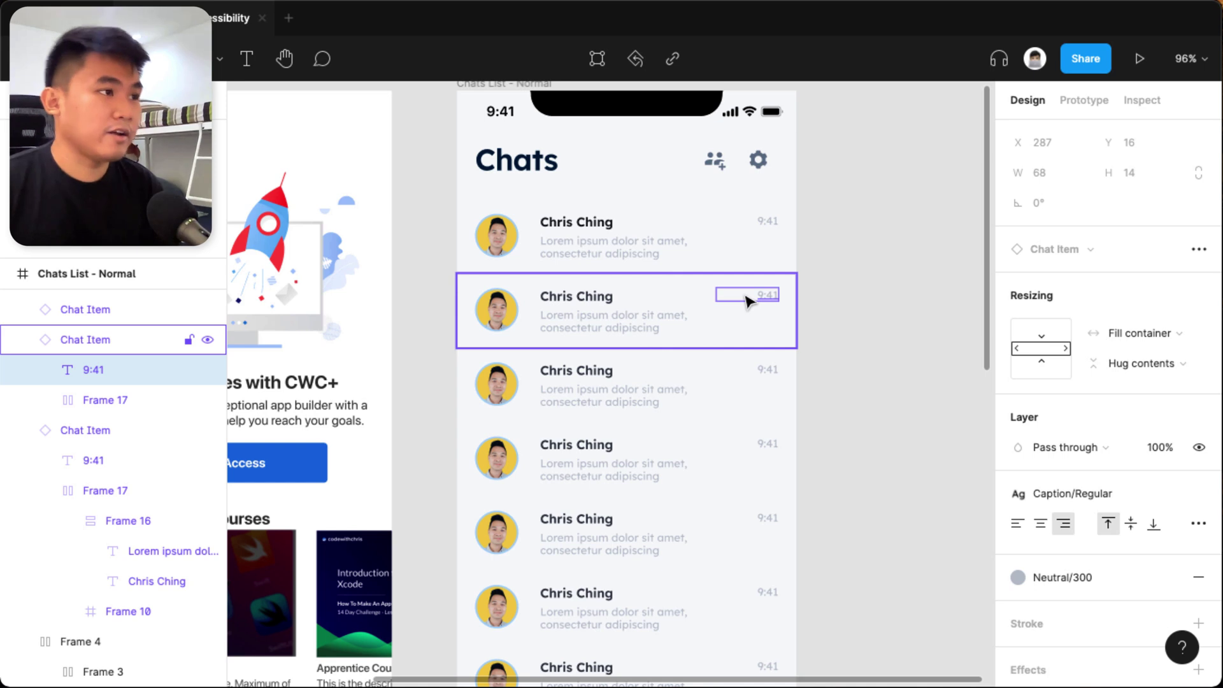
click(637, 325)
double_click(623, 320)
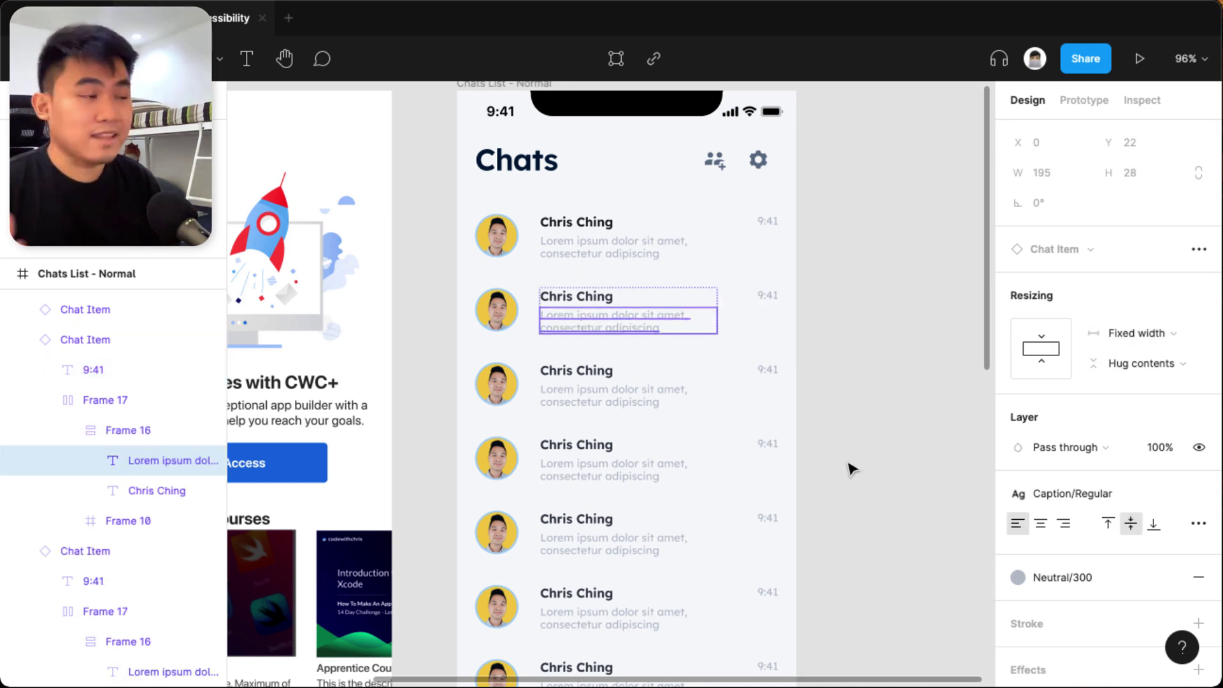
click(540, 222)
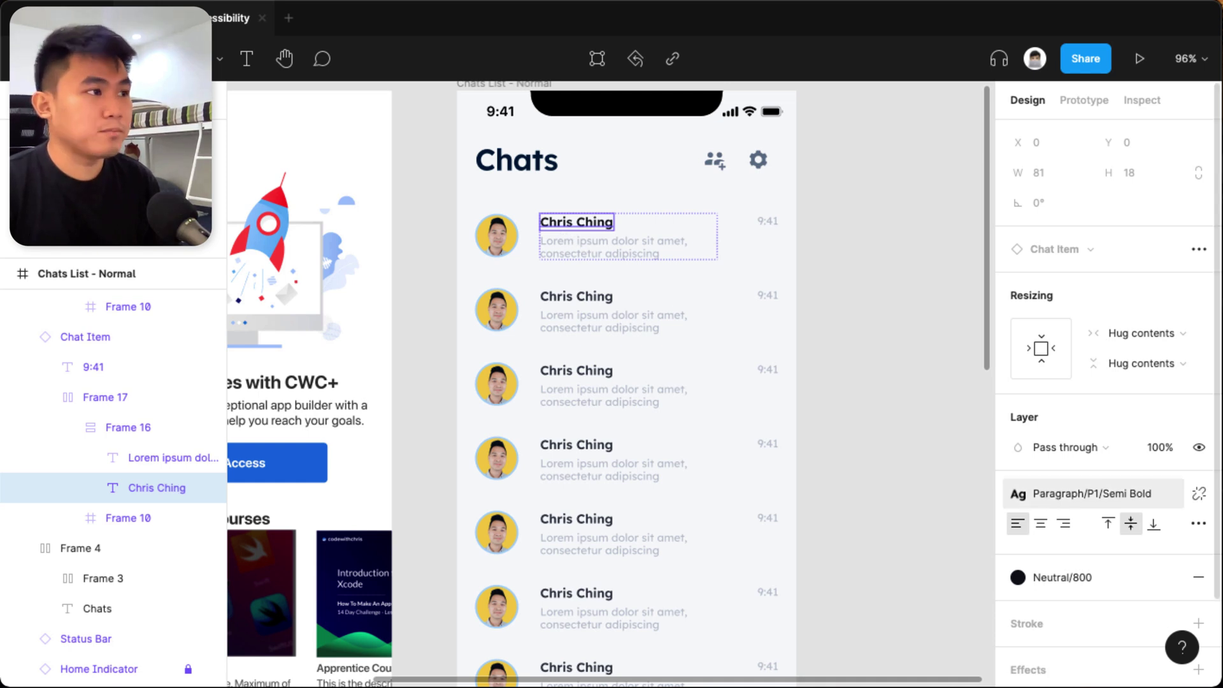
click(583, 254)
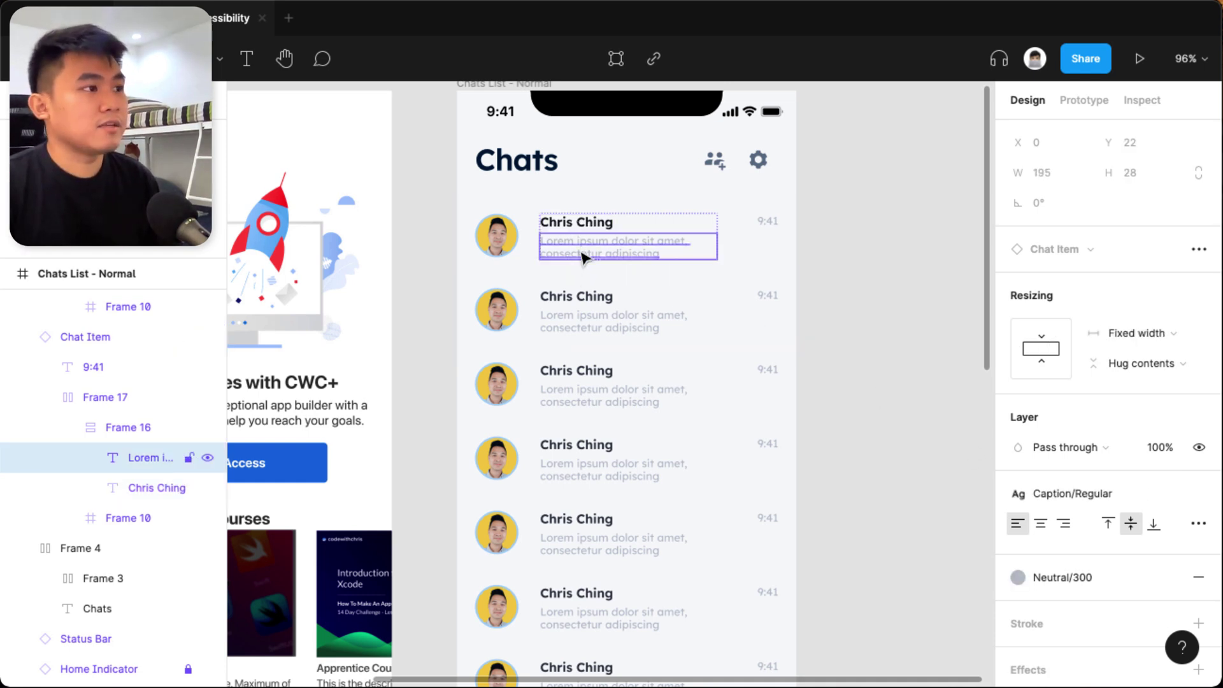
click(522, 158)
click(520, 157)
key(Escape)
scroll(797, 200, down, 2)
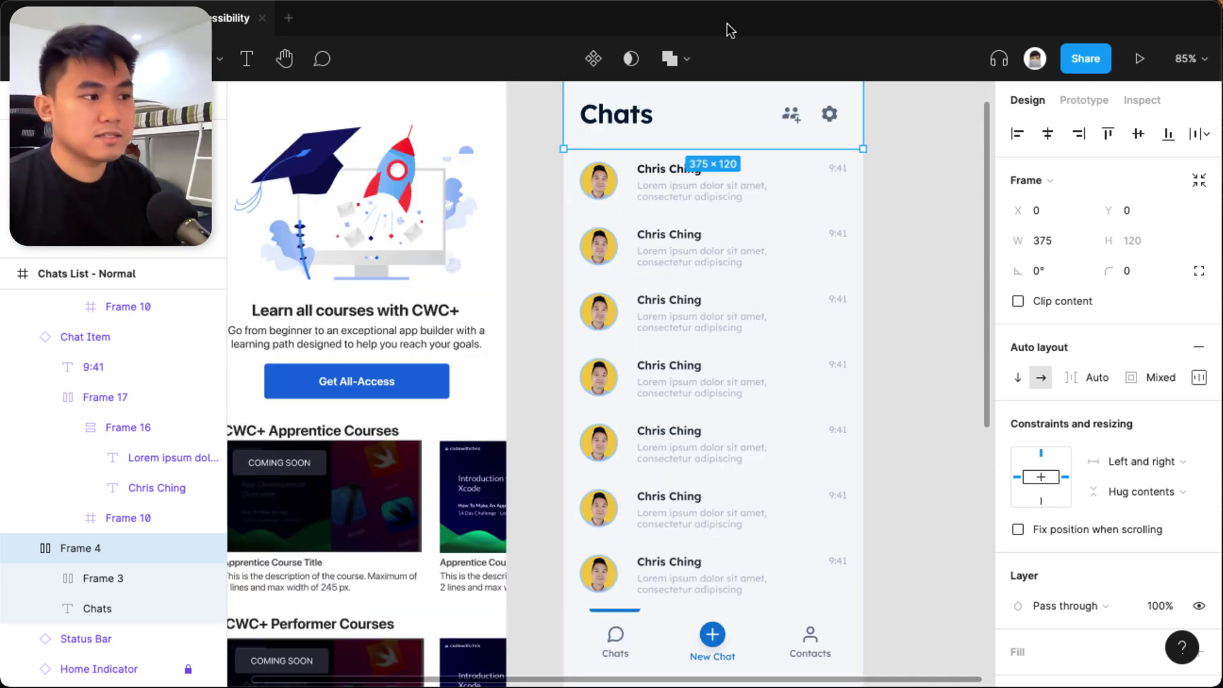
click(886, 538)
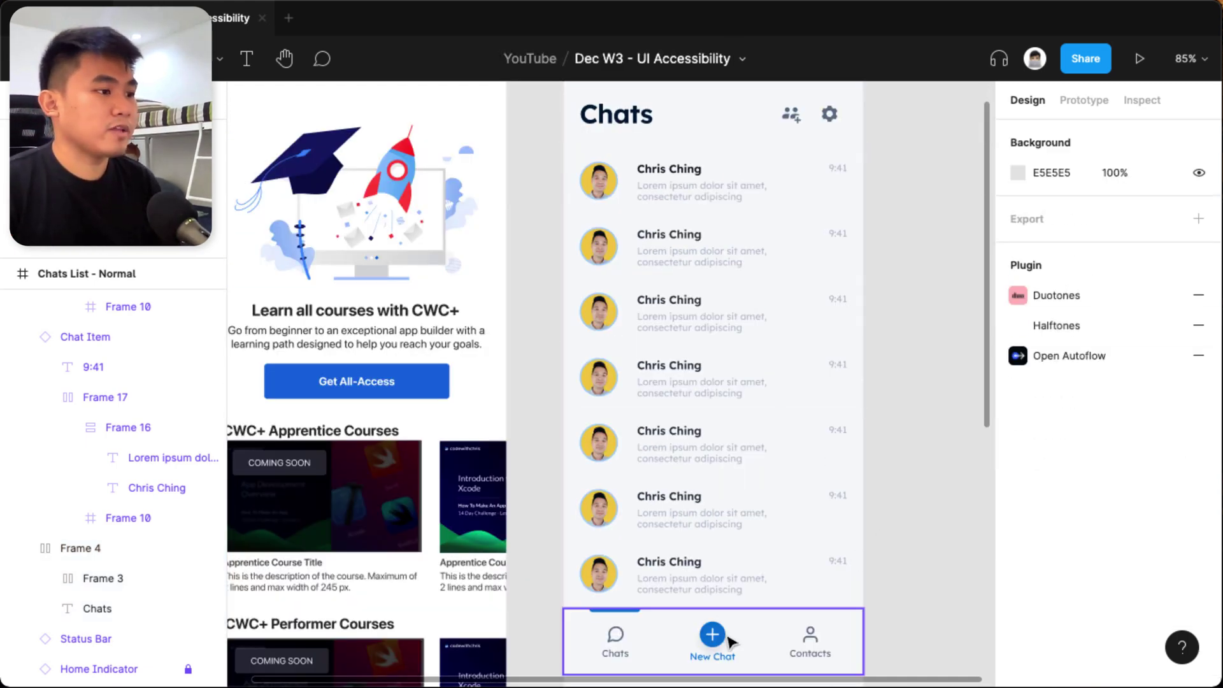
click(728, 647)
click(727, 646)
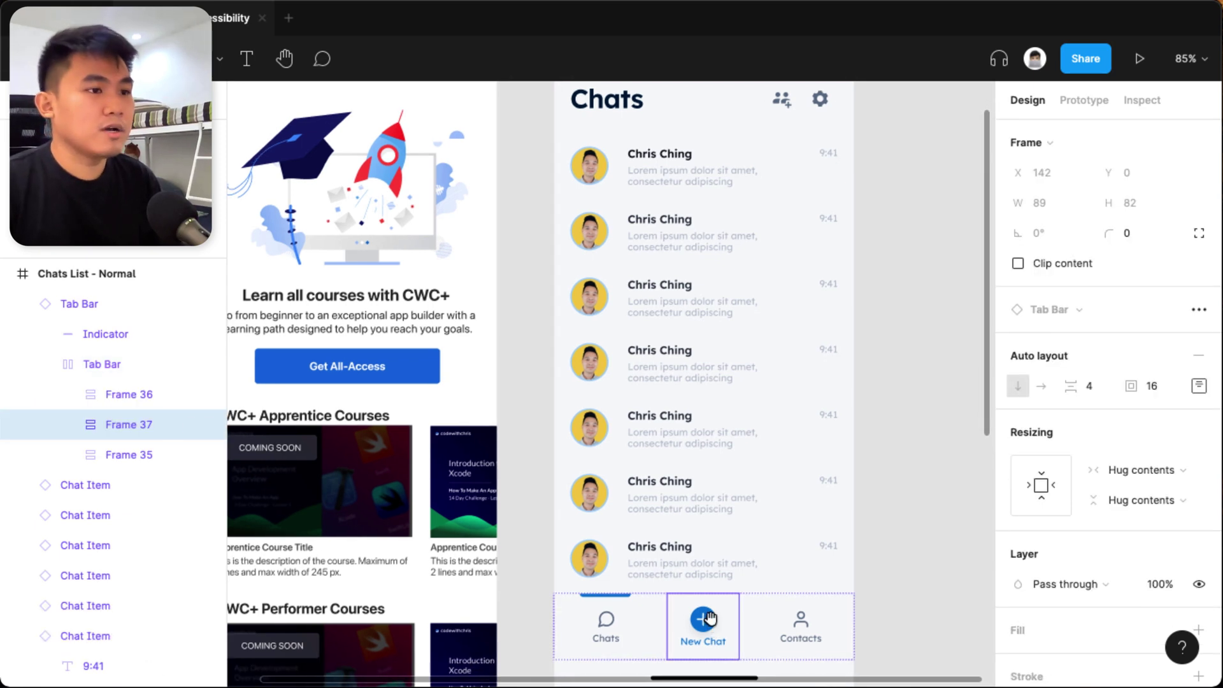
scroll(720, 637, down, 1)
scroll(758, 589, down, 1)
click(759, 587)
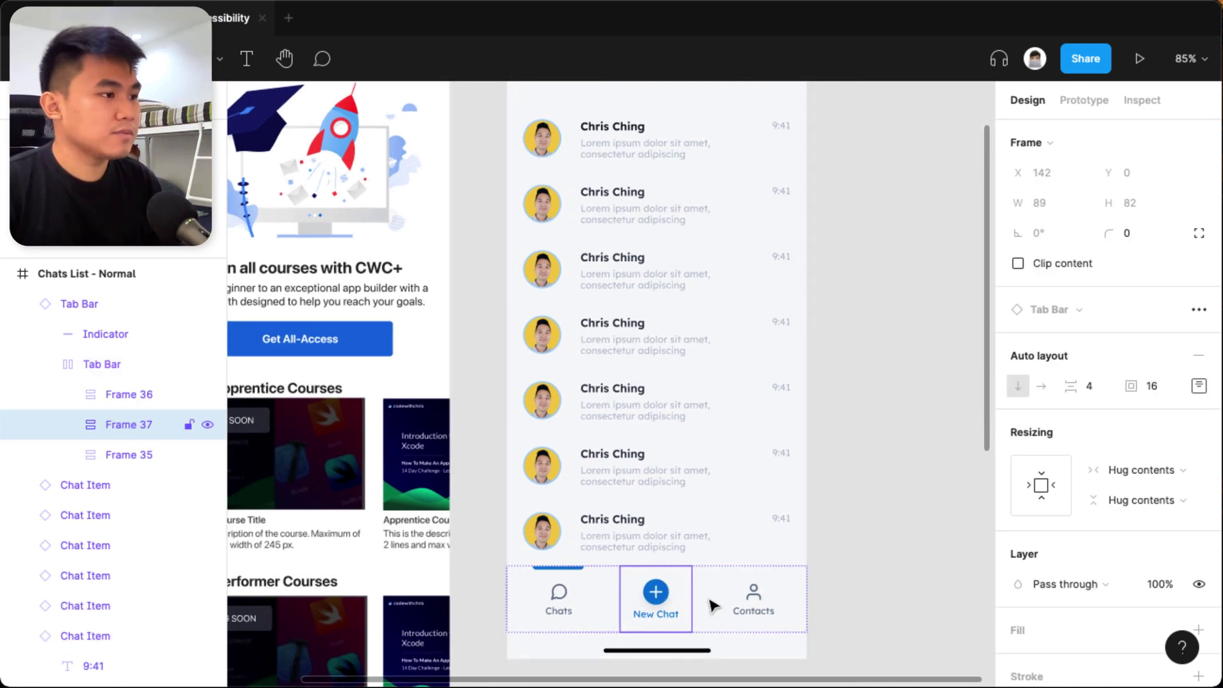
key(Escape)
click(686, 603)
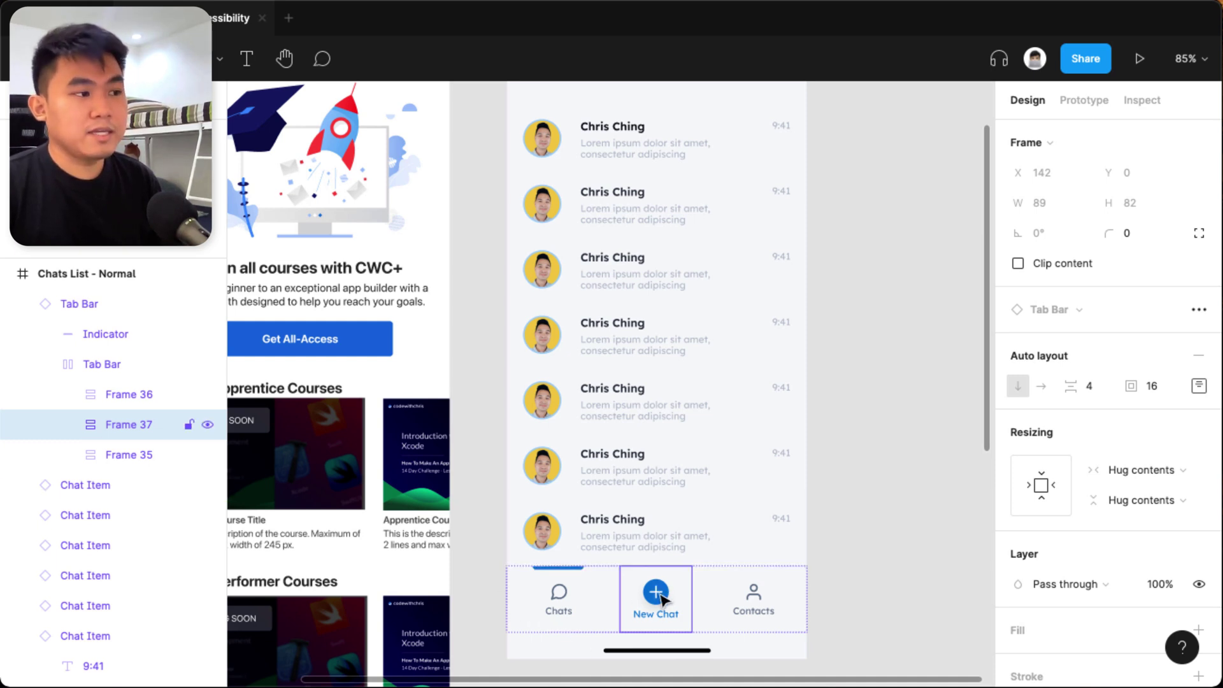
key(Escape)
click(581, 609)
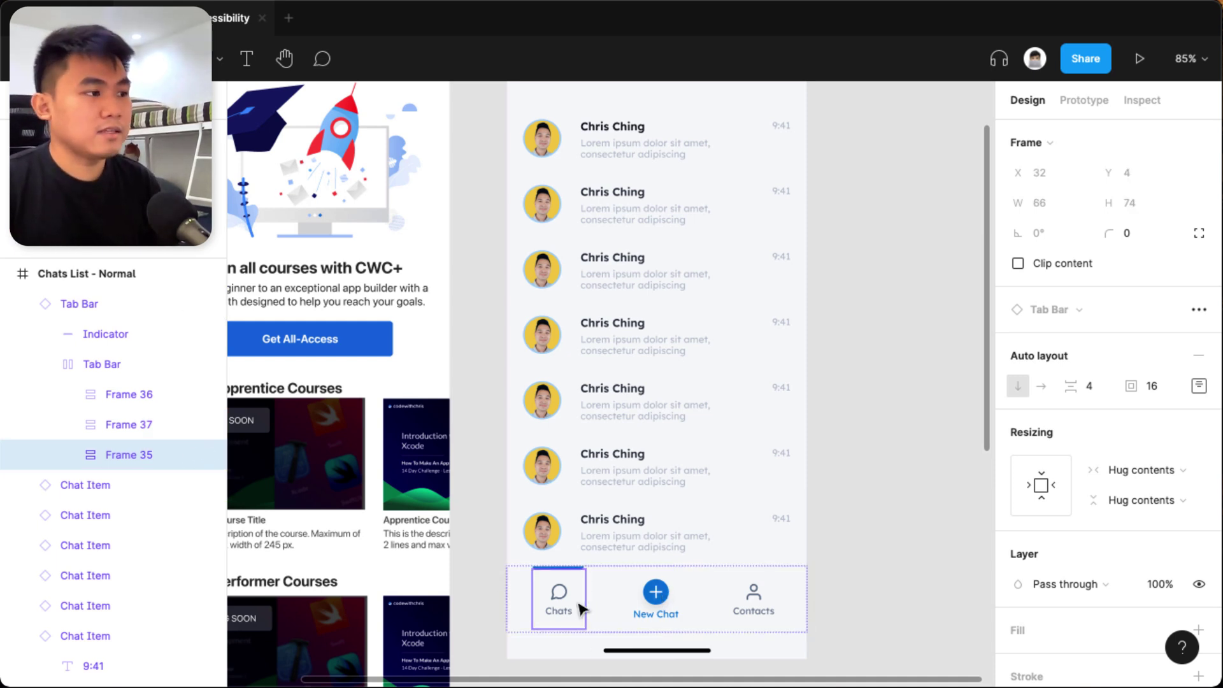
click(743, 605)
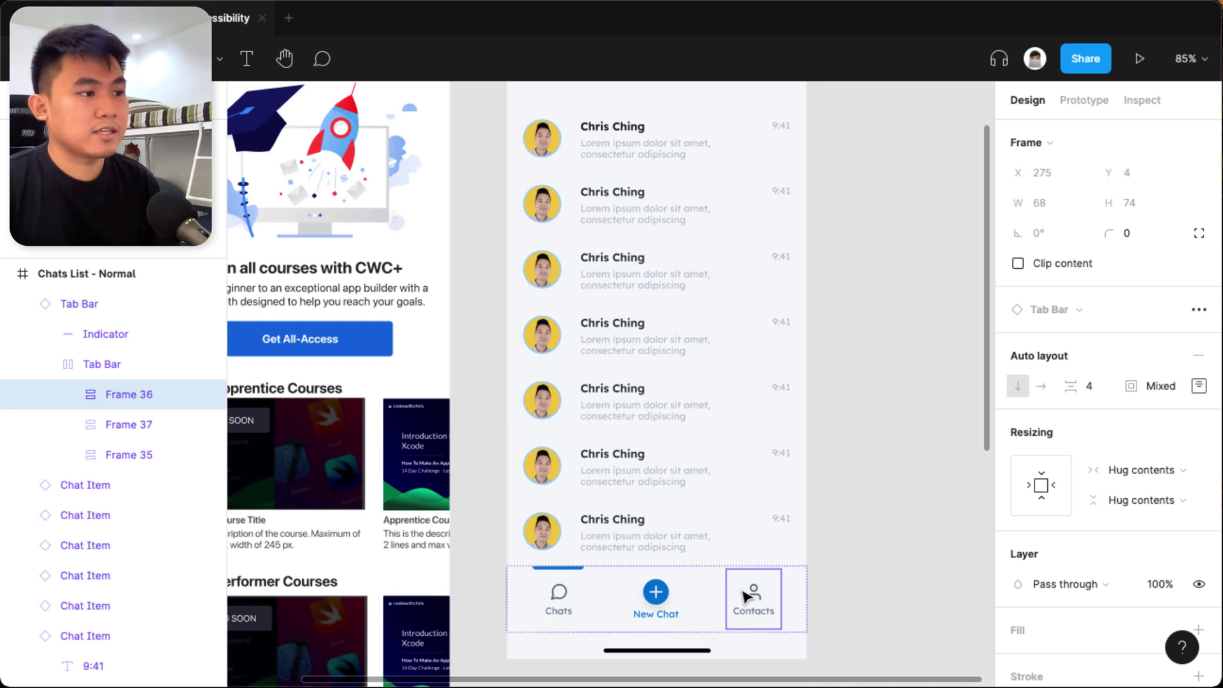
click(840, 602)
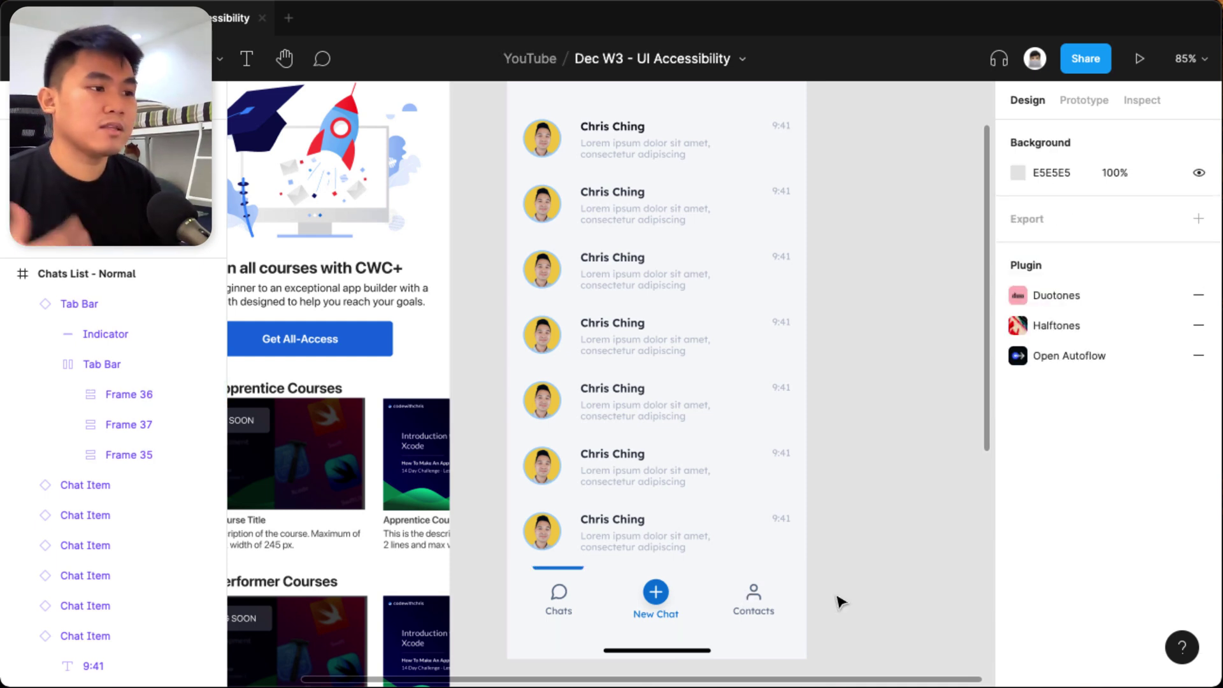
click(683, 601)
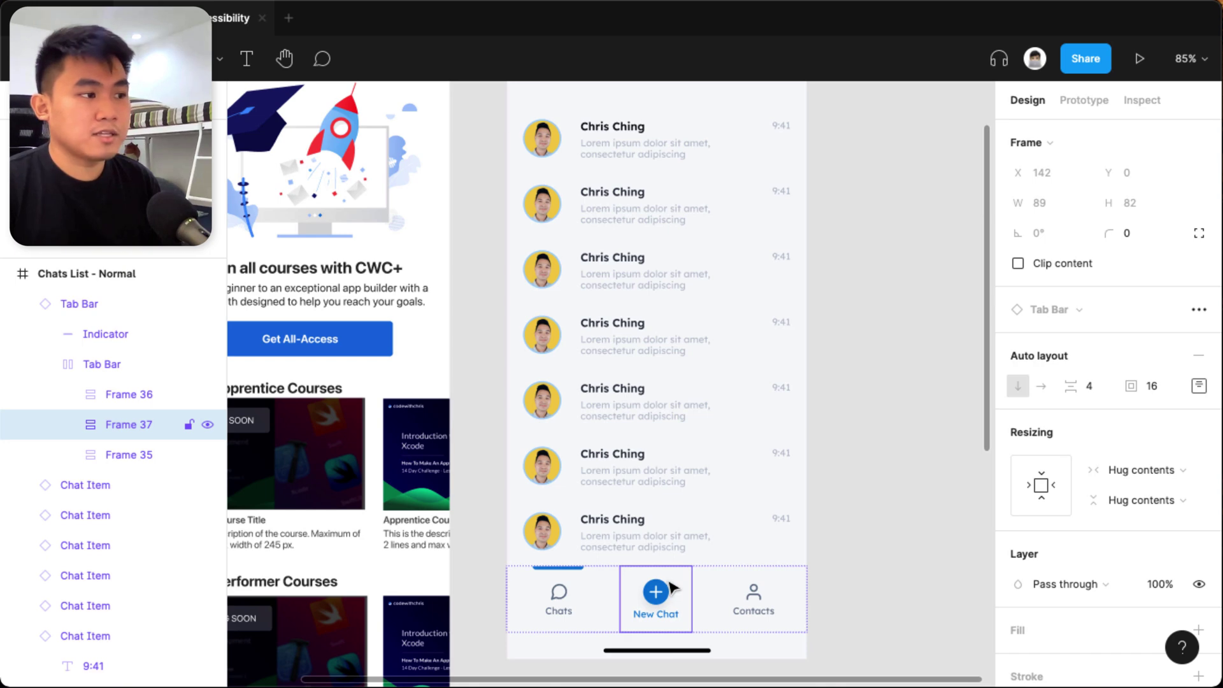
scroll(673, 587, up, 3)
super+click(656, 596)
click(713, 614)
scroll(677, 605, up, 3)
double_click(678, 605)
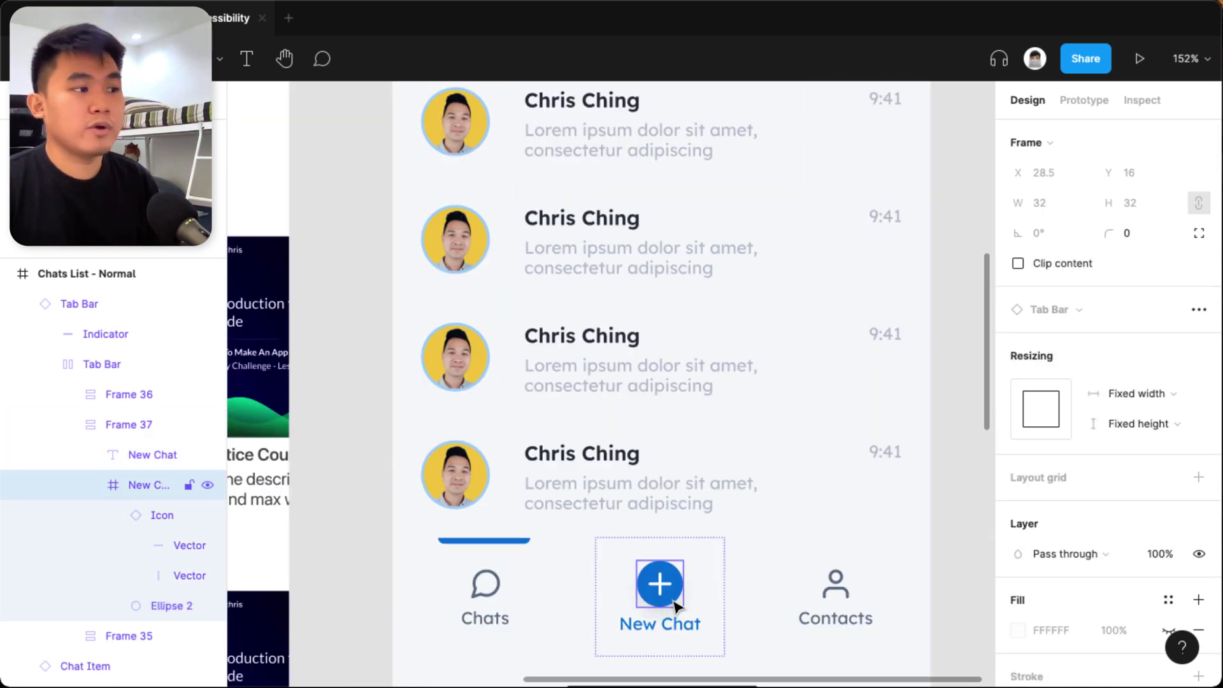
click(825, 605)
click(462, 610)
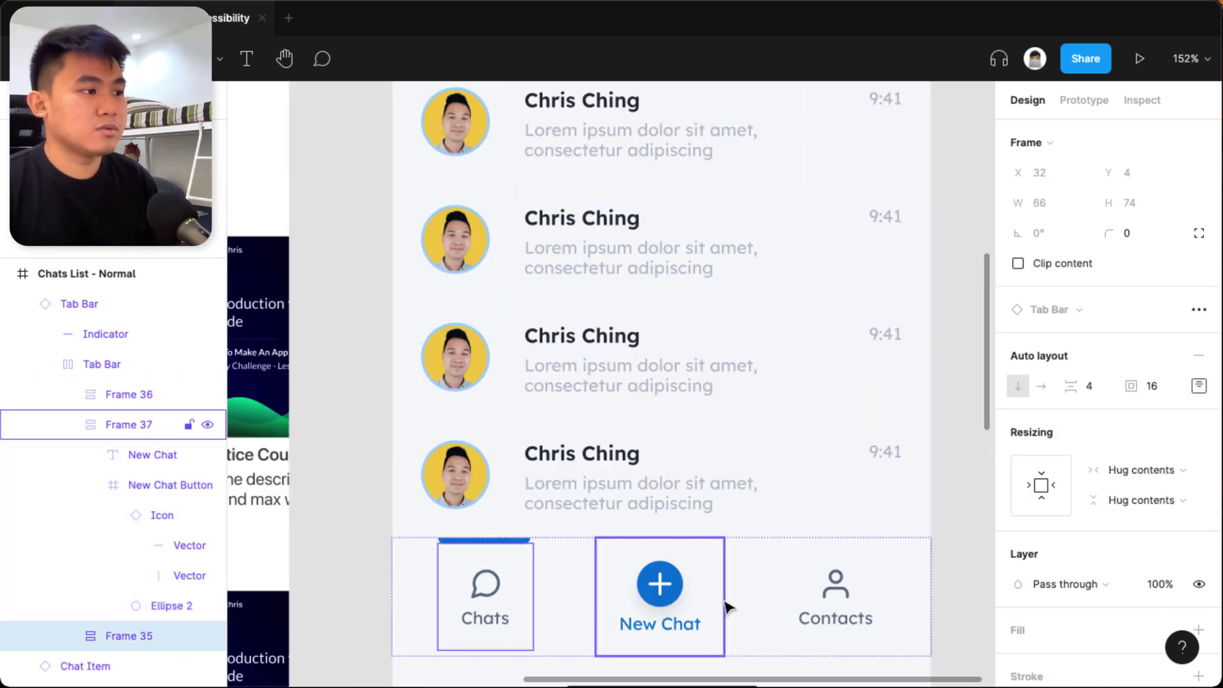
click(812, 606)
shift+click(486, 606)
click(888, 534)
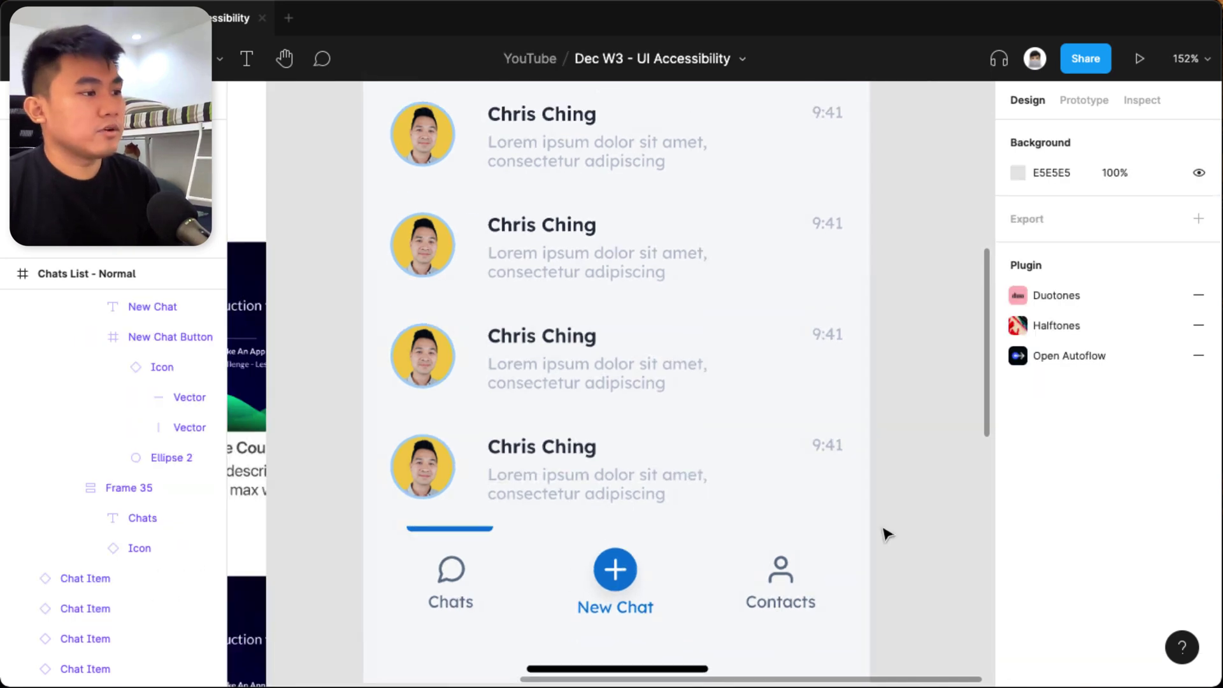
click(663, 562)
double_click(655, 574)
double_click(656, 573)
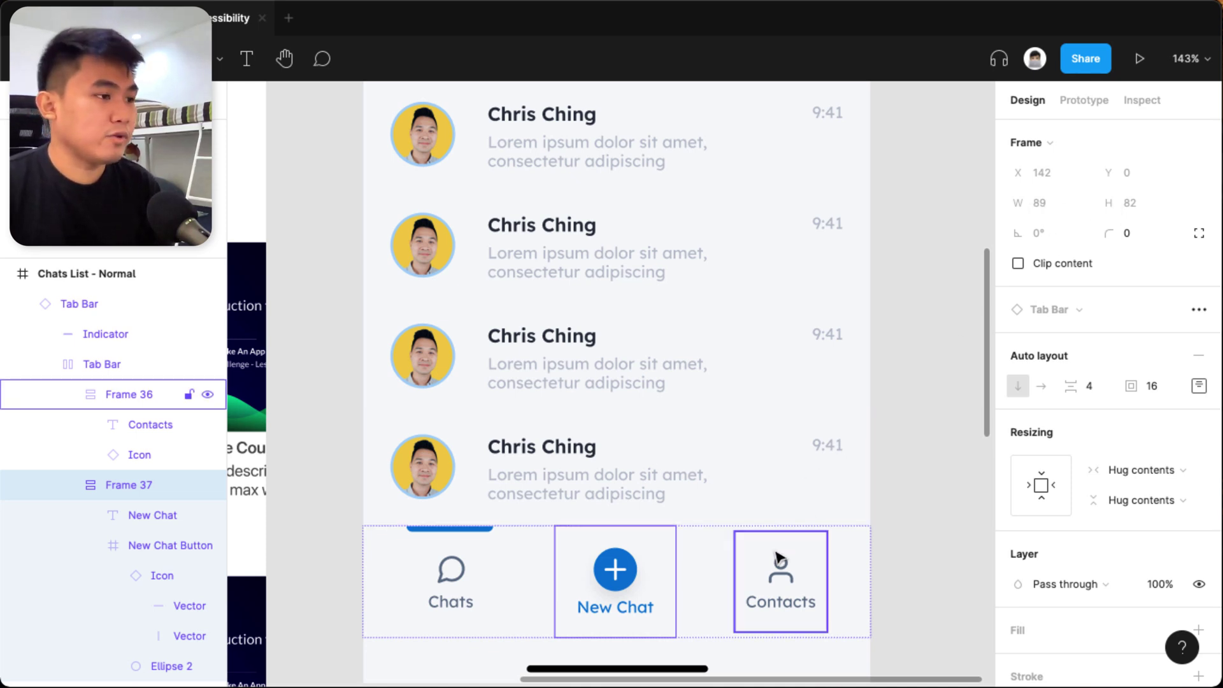
click(147, 394)
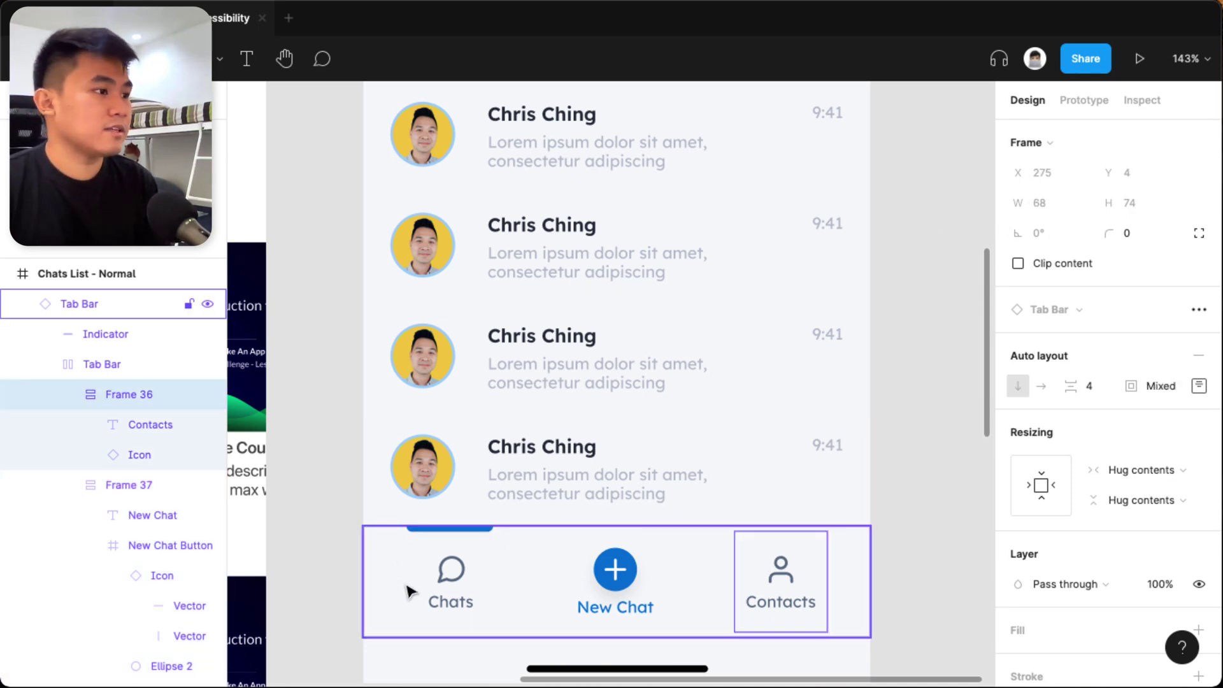
click(431, 579)
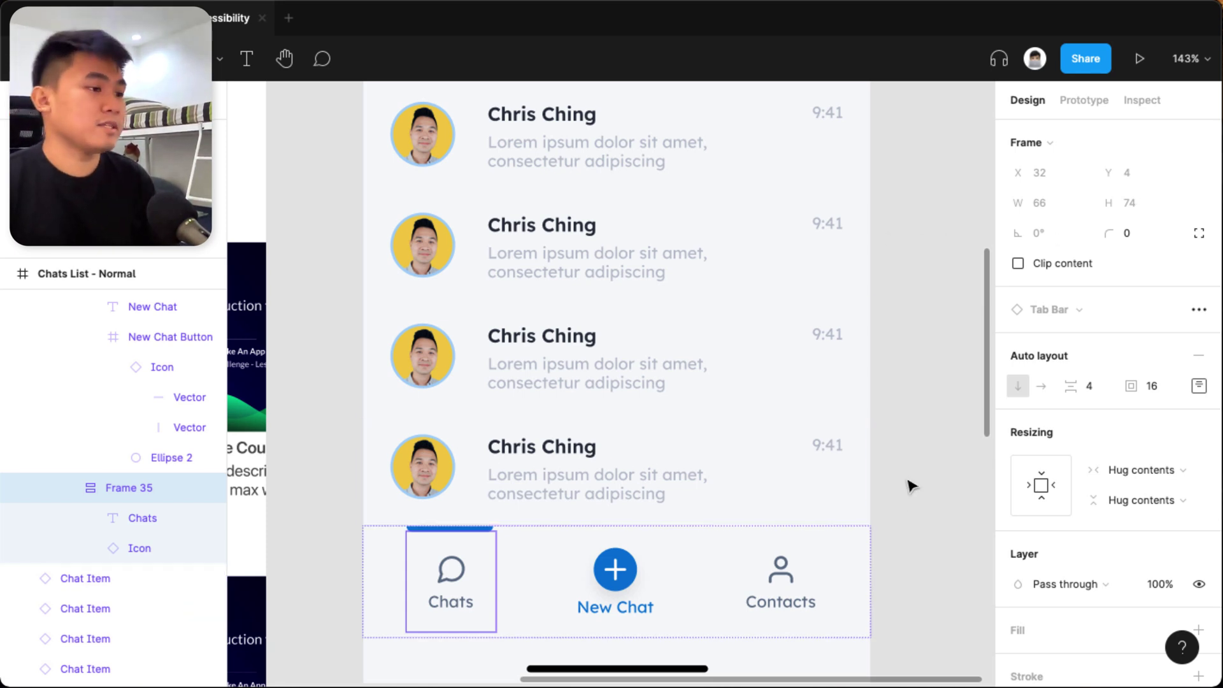
click(898, 504)
click(819, 536)
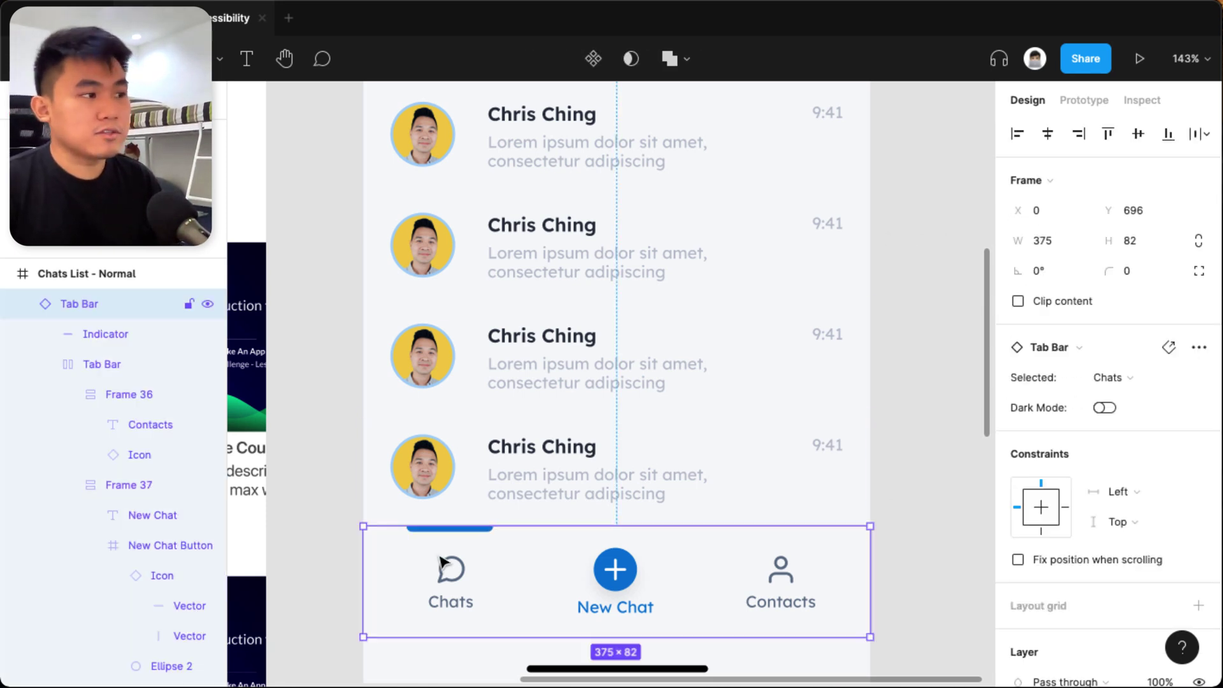
click(743, 579)
click(585, 587)
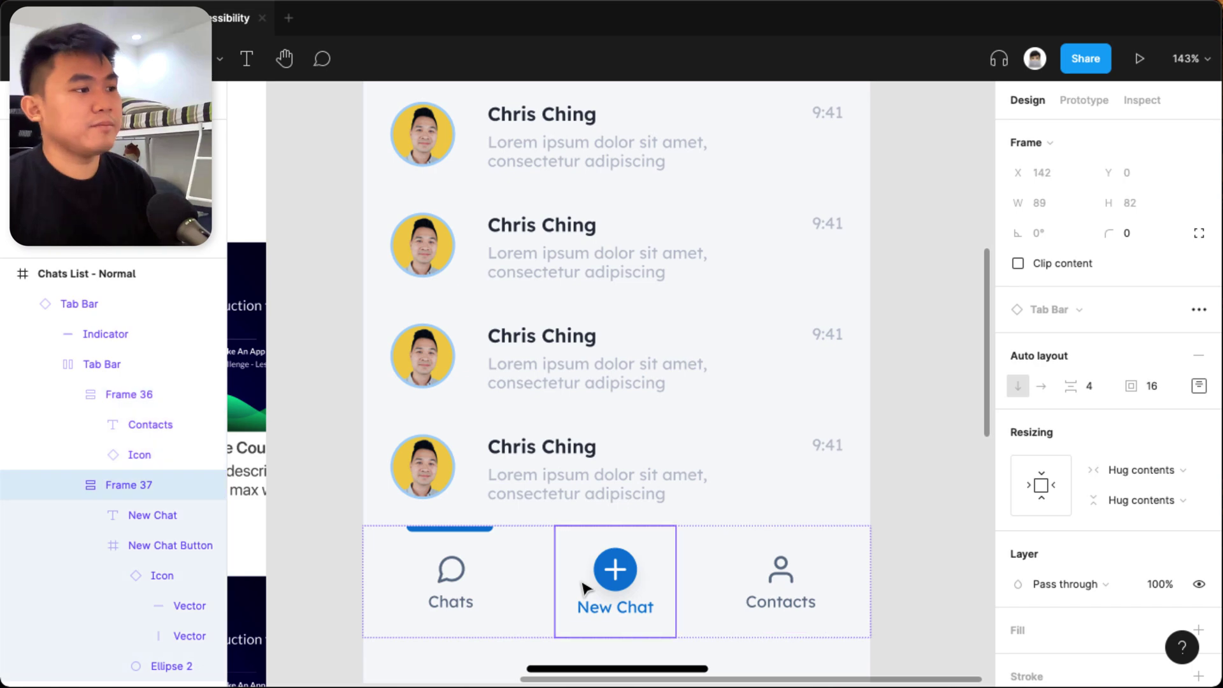
scroll(622, 577, down, 2)
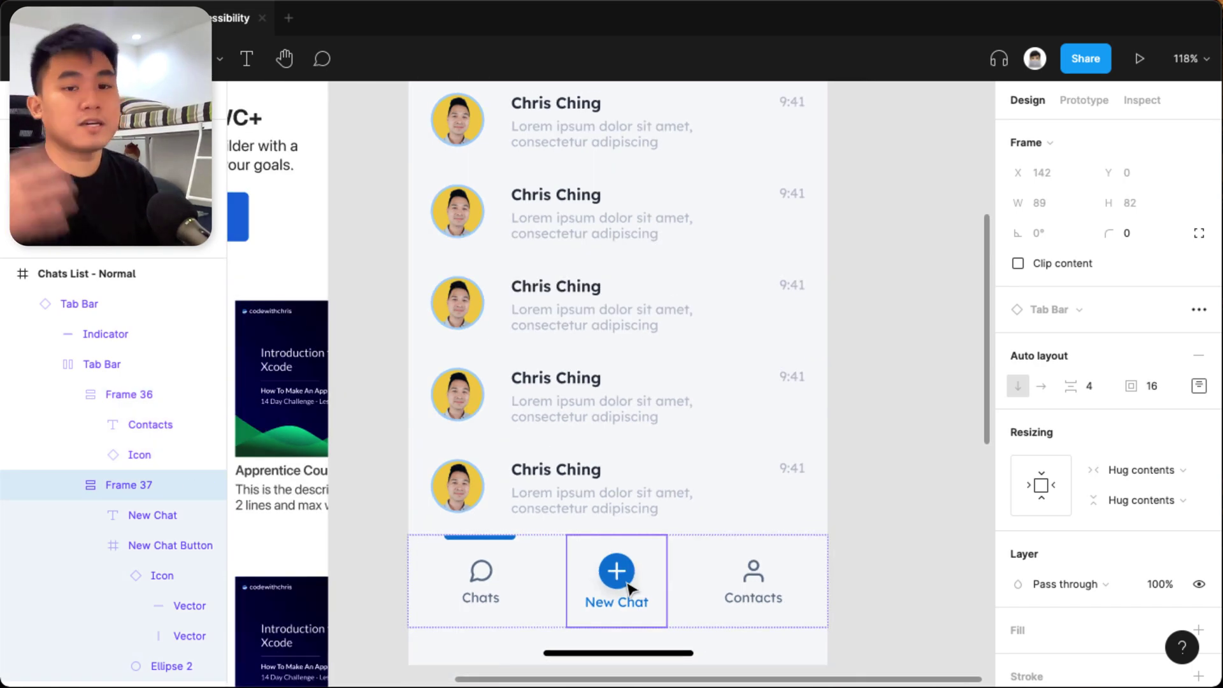
scroll(663, 514, down, 3)
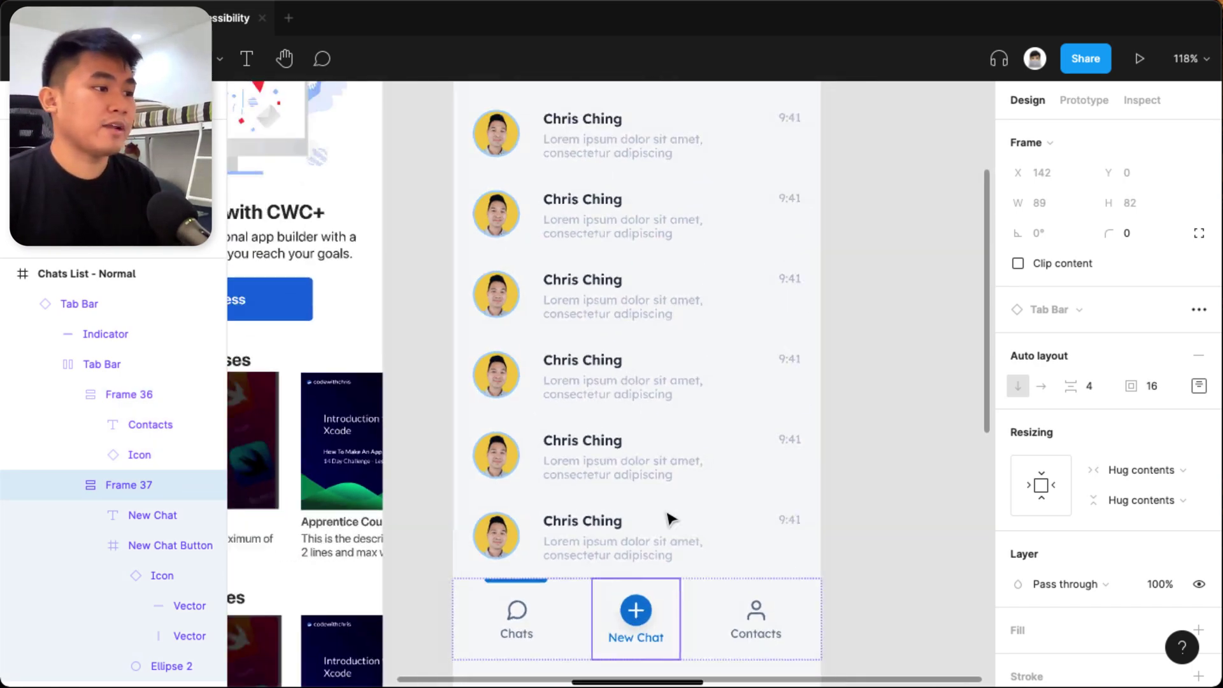
scroll(669, 520, up, 1)
click(707, 172)
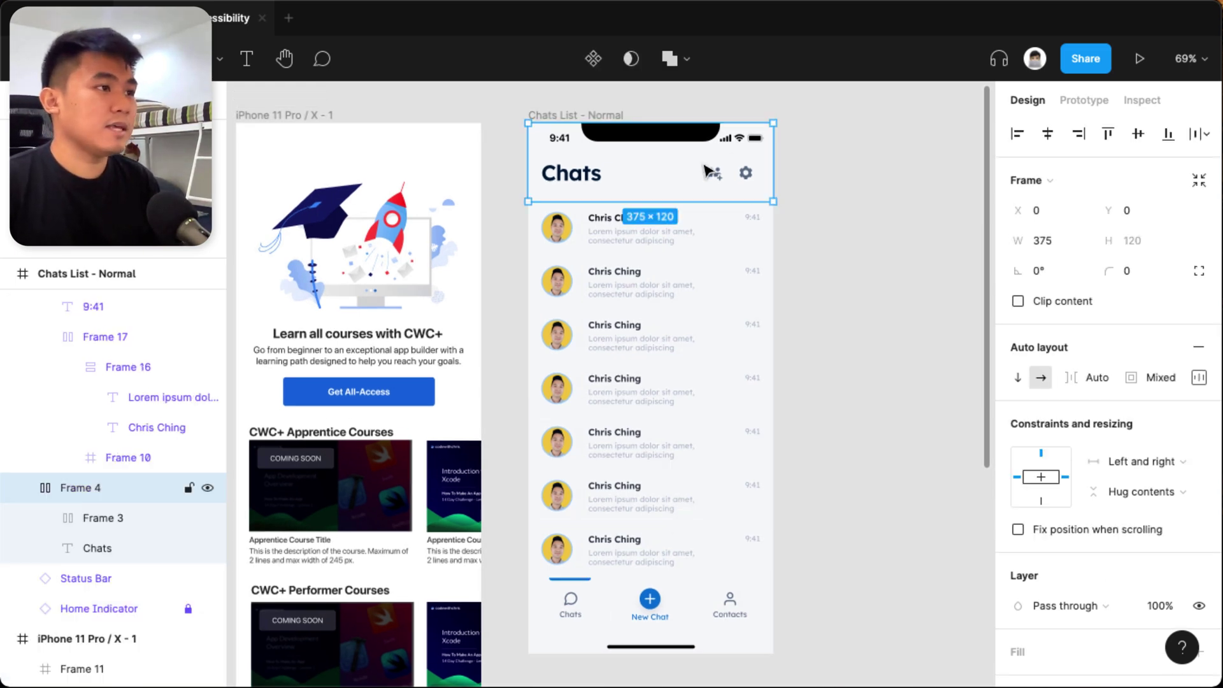
scroll(707, 172, up, 4)
scroll(712, 280, up, 3)
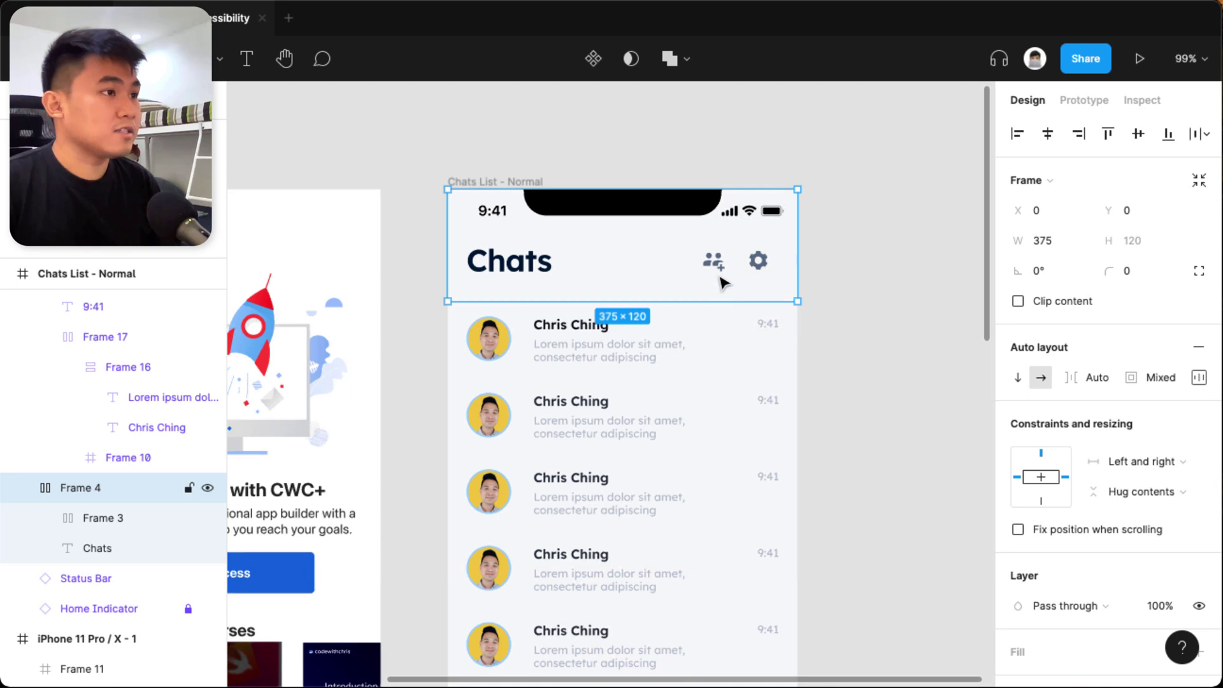
click(717, 265)
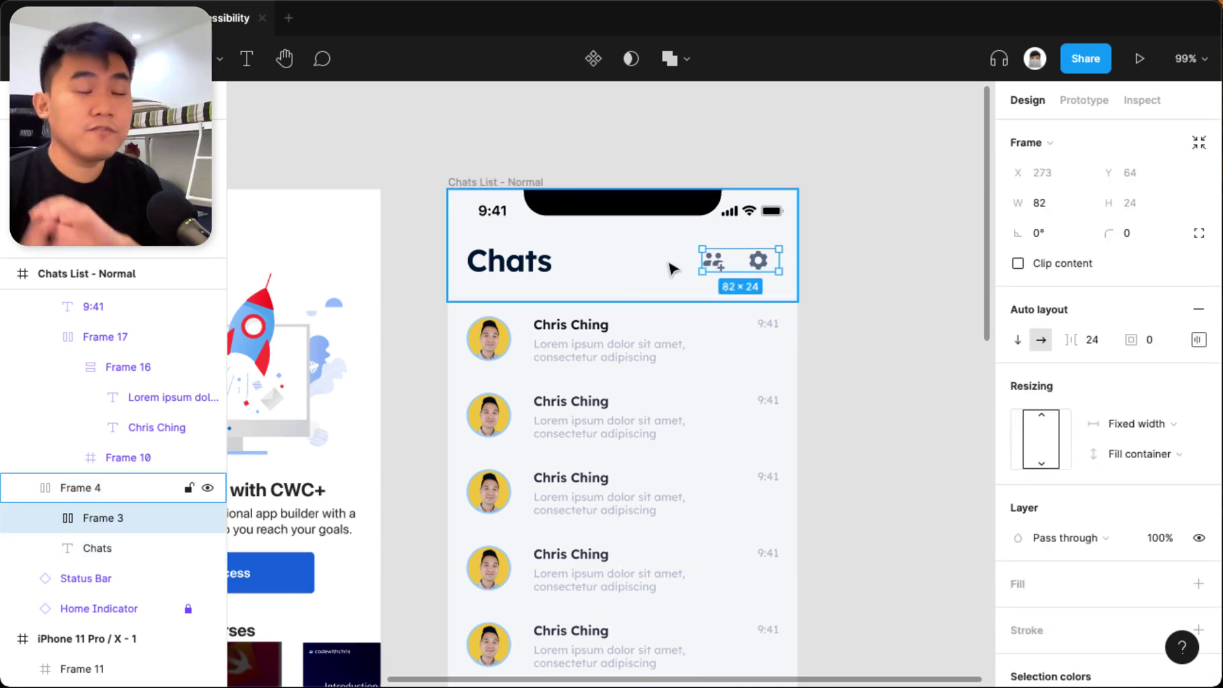
click(544, 279)
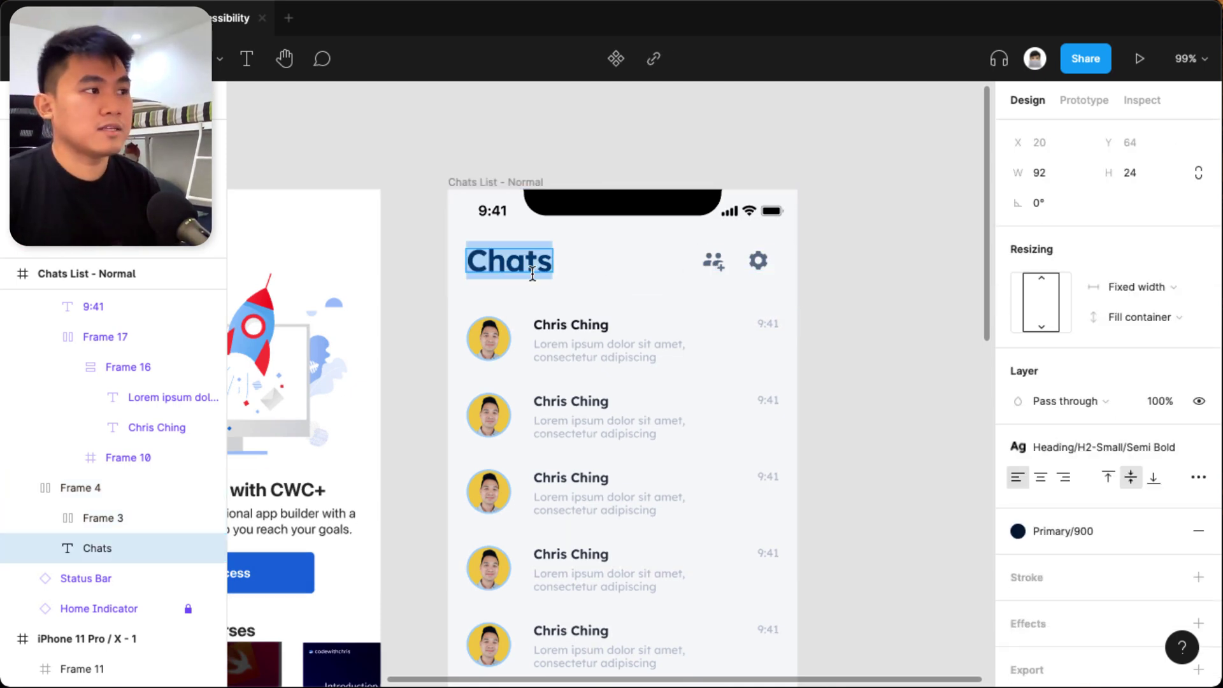
key(ctrl+z)
scroll(567, 261, up, 1)
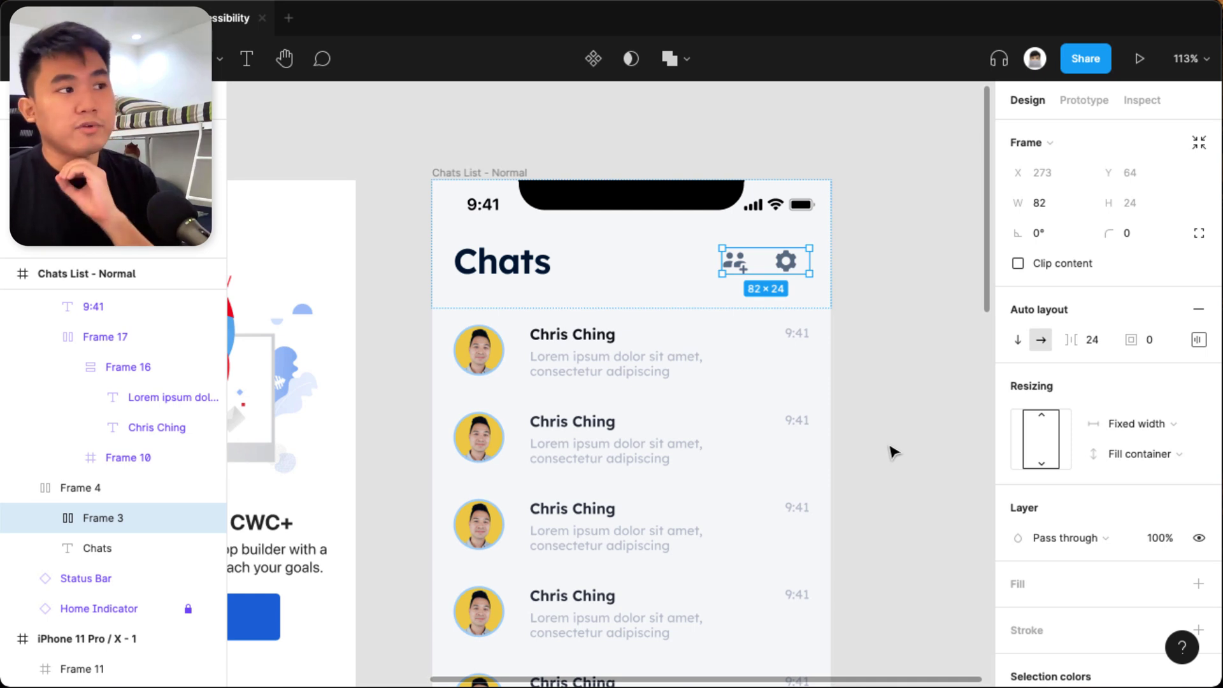
scroll(1065, 565, down, 1)
scroll(1065, 565, down, 2)
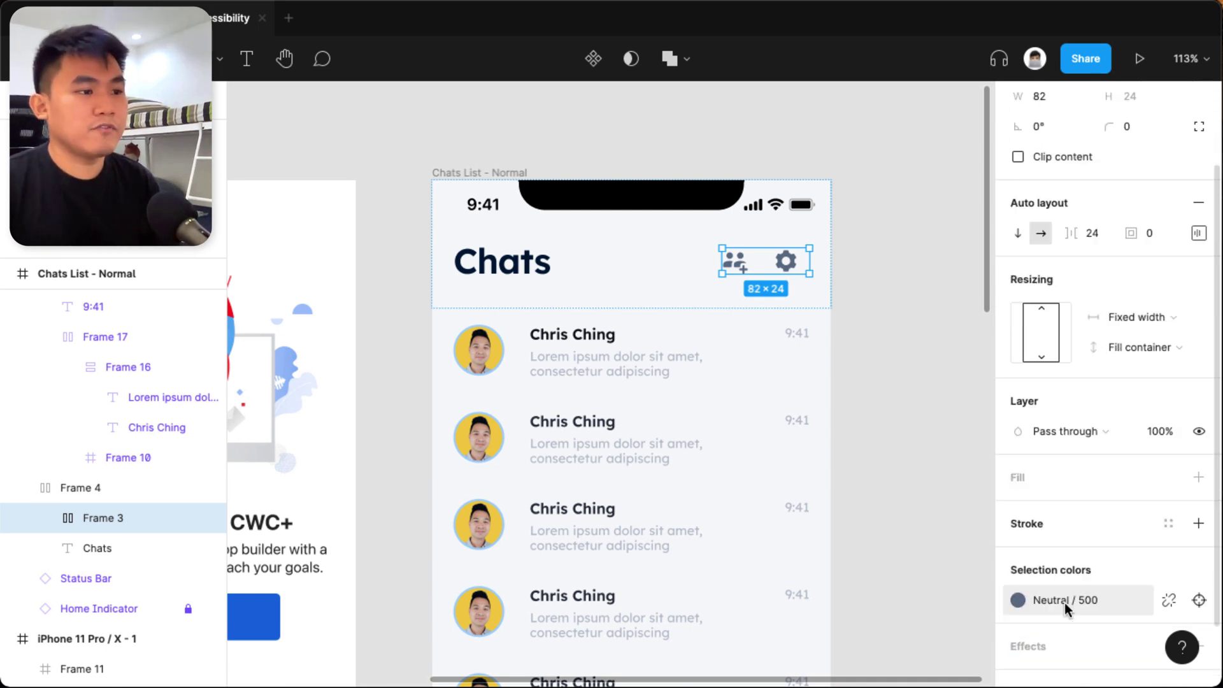
click(1062, 602)
scroll(962, 546, down, 1)
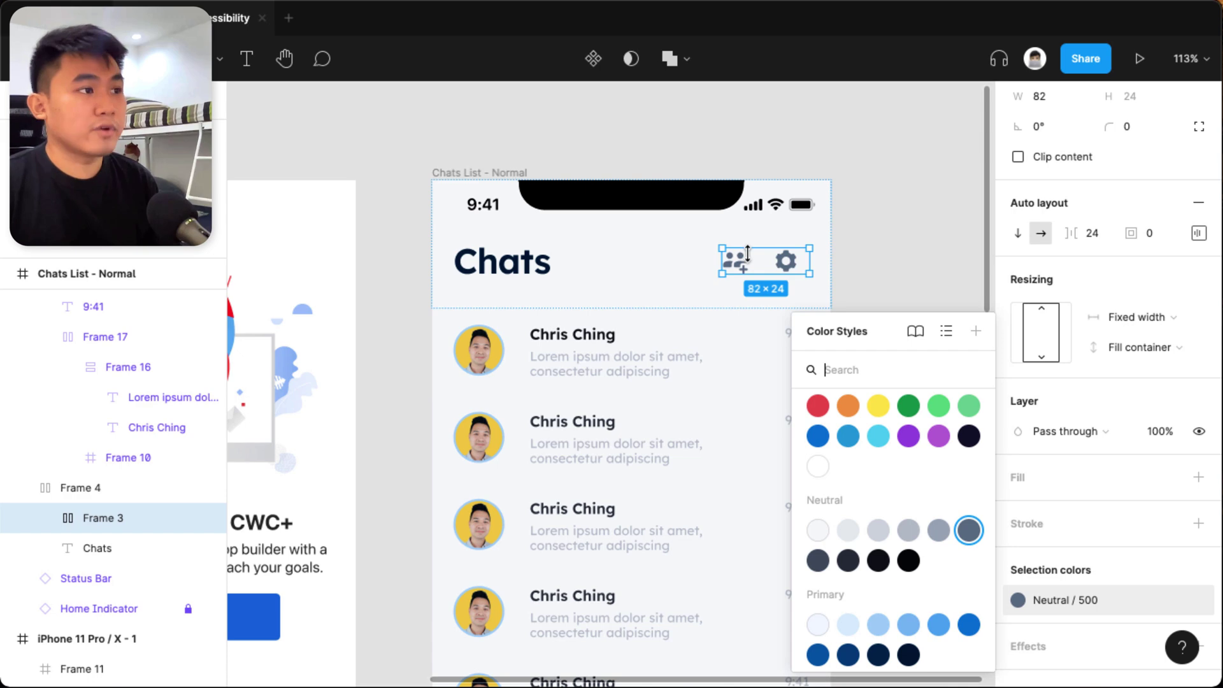
click(423, 360)
scroll(427, 366, down, 1)
scroll(446, 331, down, 2)
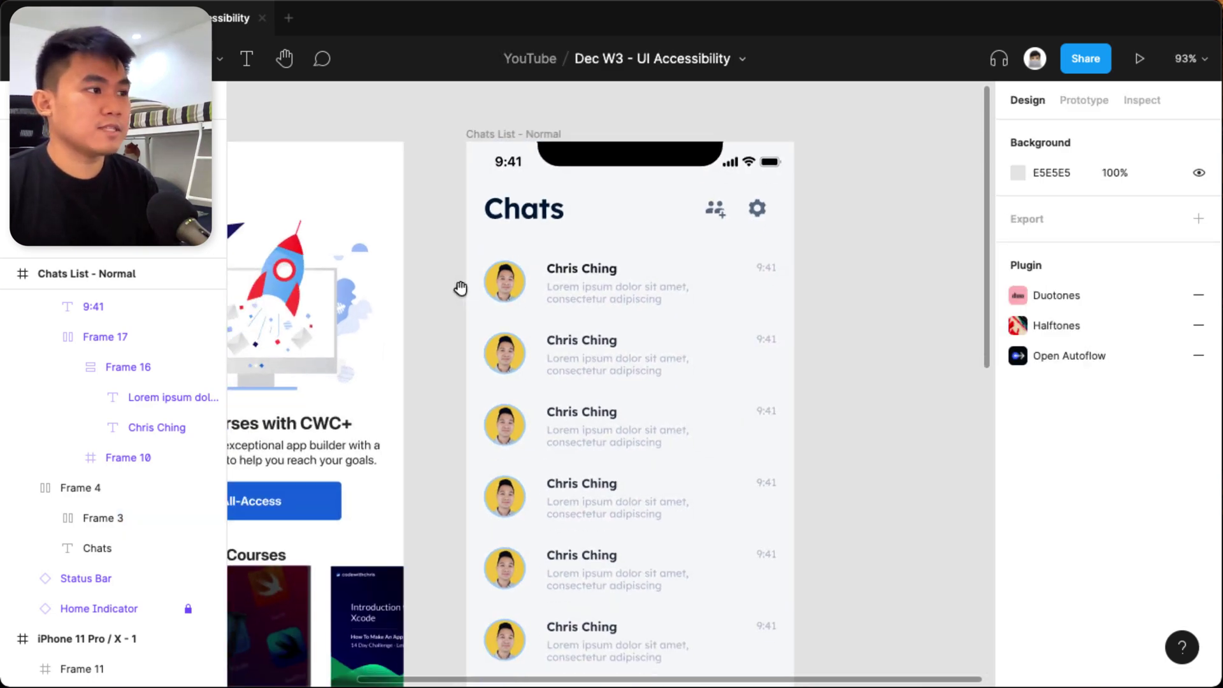
scroll(629, 259, down, 3)
scroll(597, 446, down, 1)
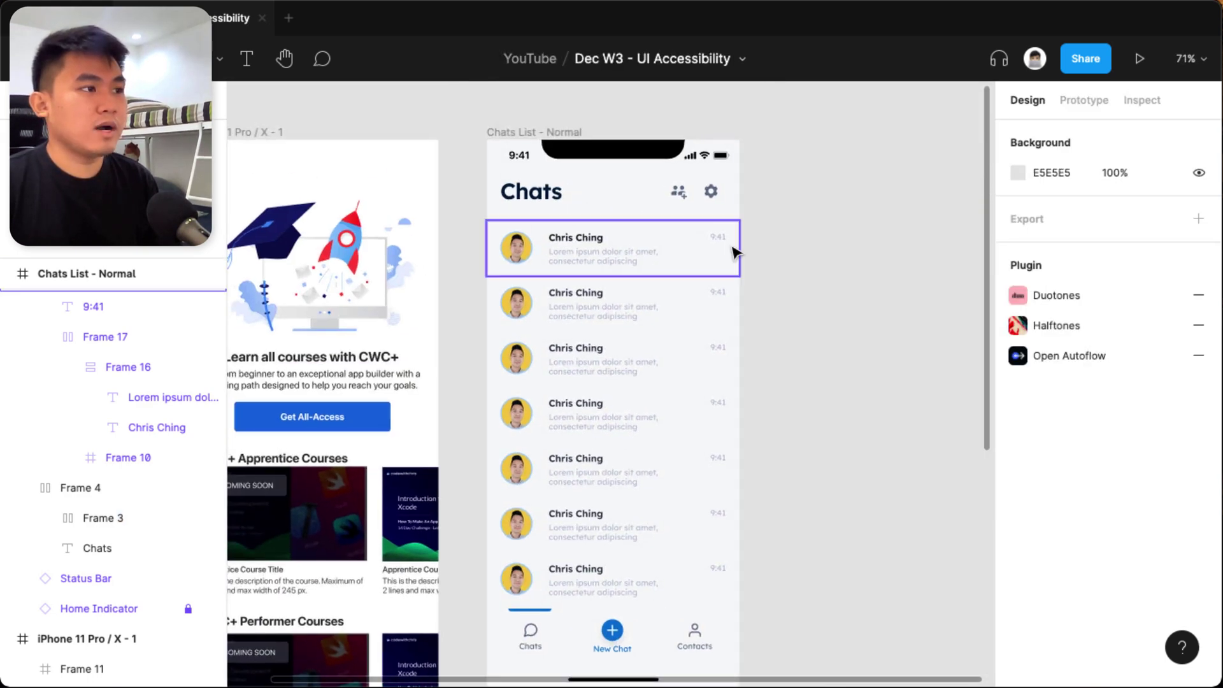
scroll(637, 211, up, 2)
scroll(682, 188, up, 2)
scroll(701, 243, up, 1)
click(703, 250)
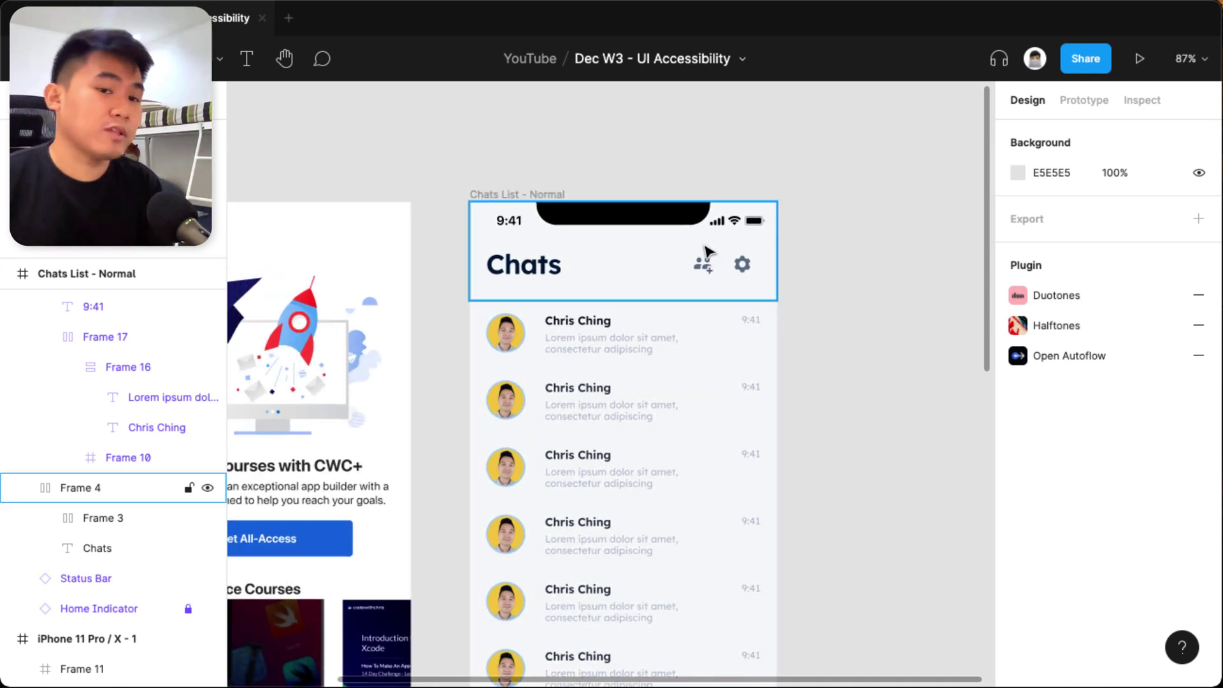
Step: Select the Chats header on the Chats List - Normal screen
click(706, 250)
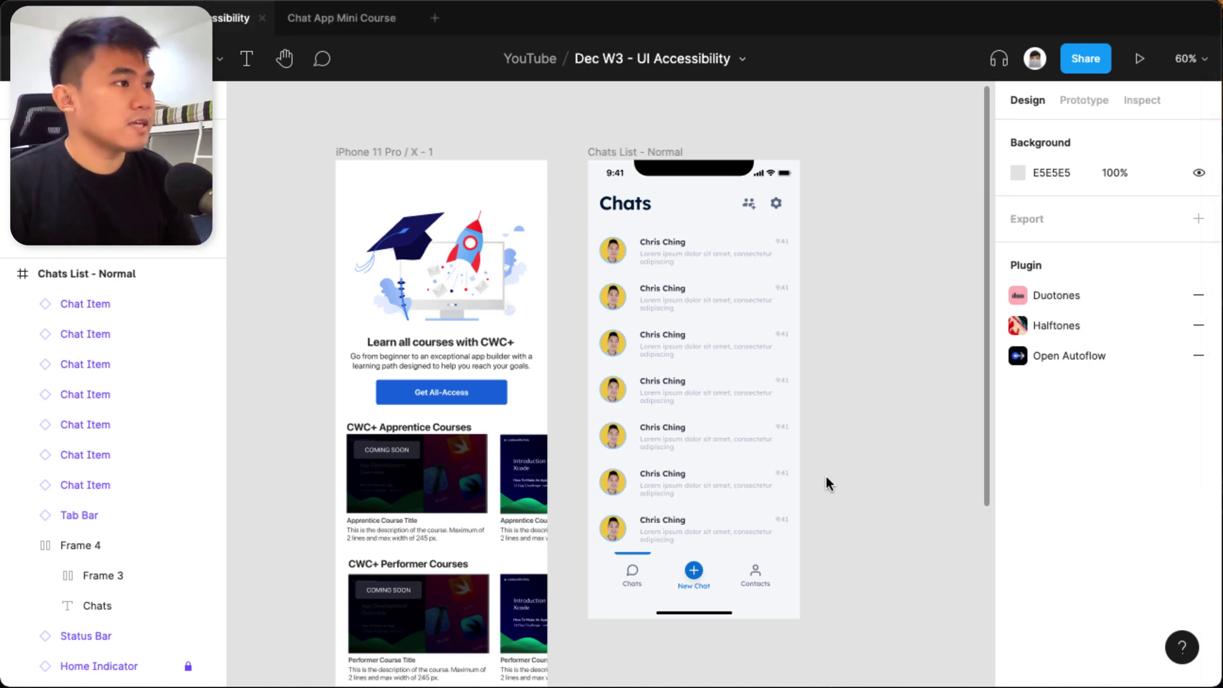
click(611, 153)
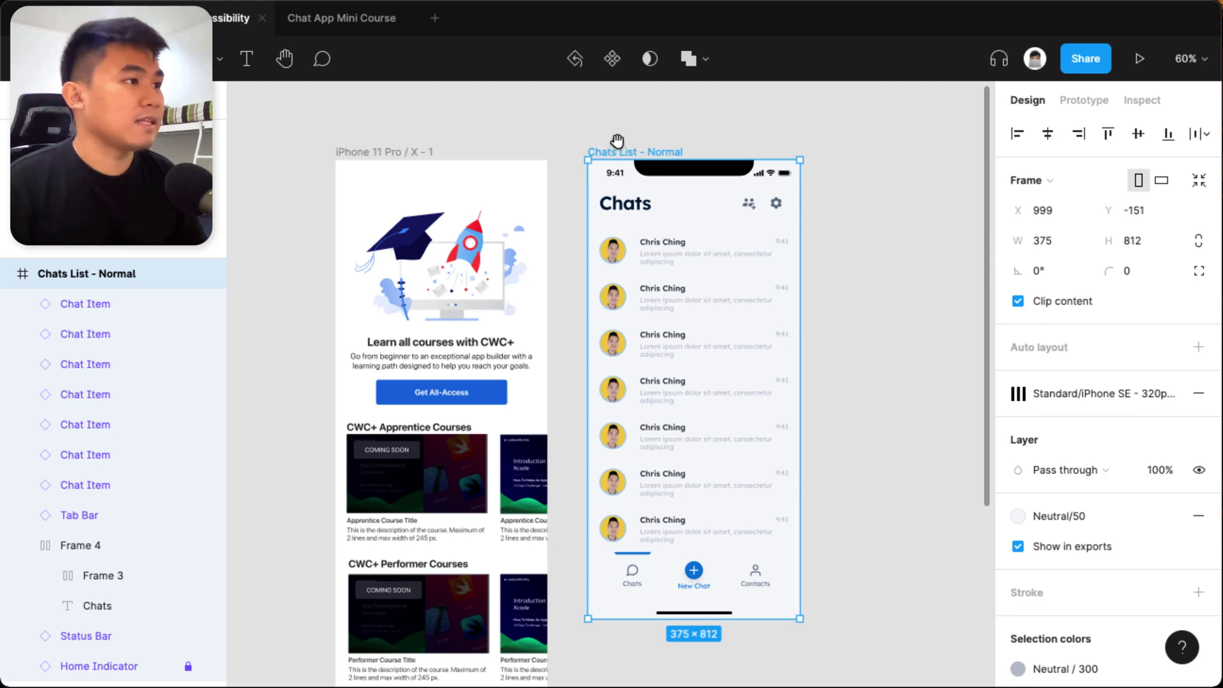
drag(618, 140, 646, 130)
click(443, 145)
scroll(396, 218, down, 3)
scroll(396, 219, down, 1)
drag(396, 218, 423, 317)
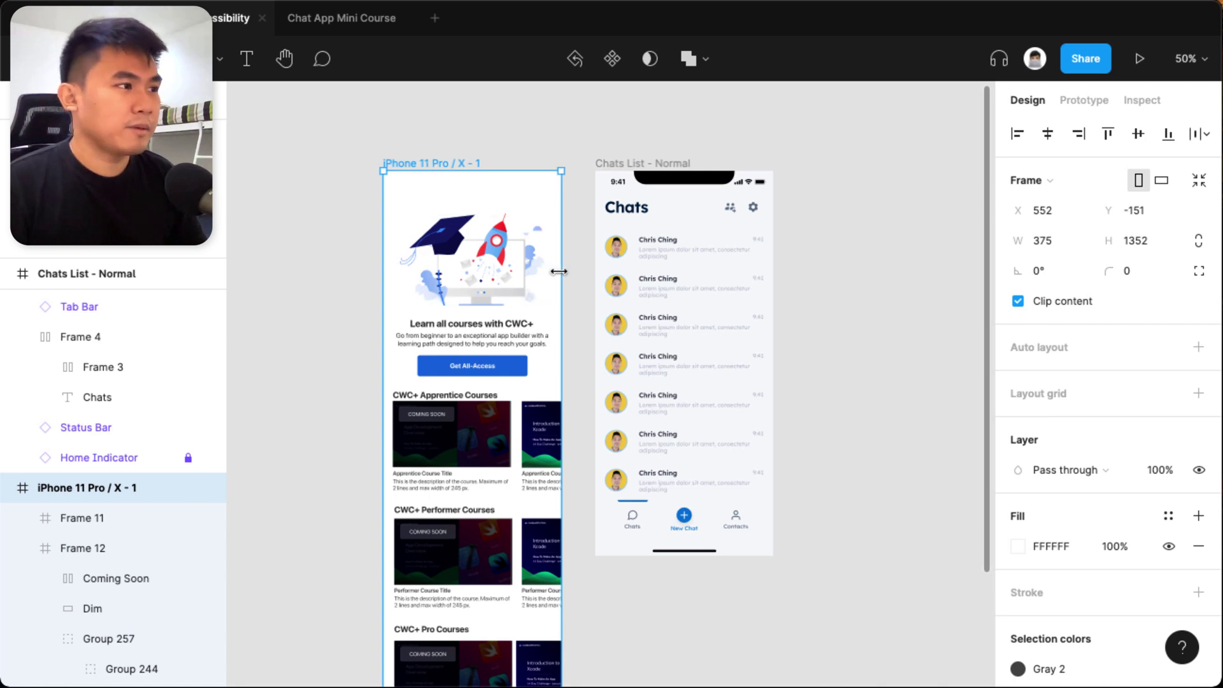
mouse_move(559, 272)
mouse_down()
mouse_move(544, 271)
mouse_move(562, 272)
mouse_up()
scroll(561, 272, down, 3)
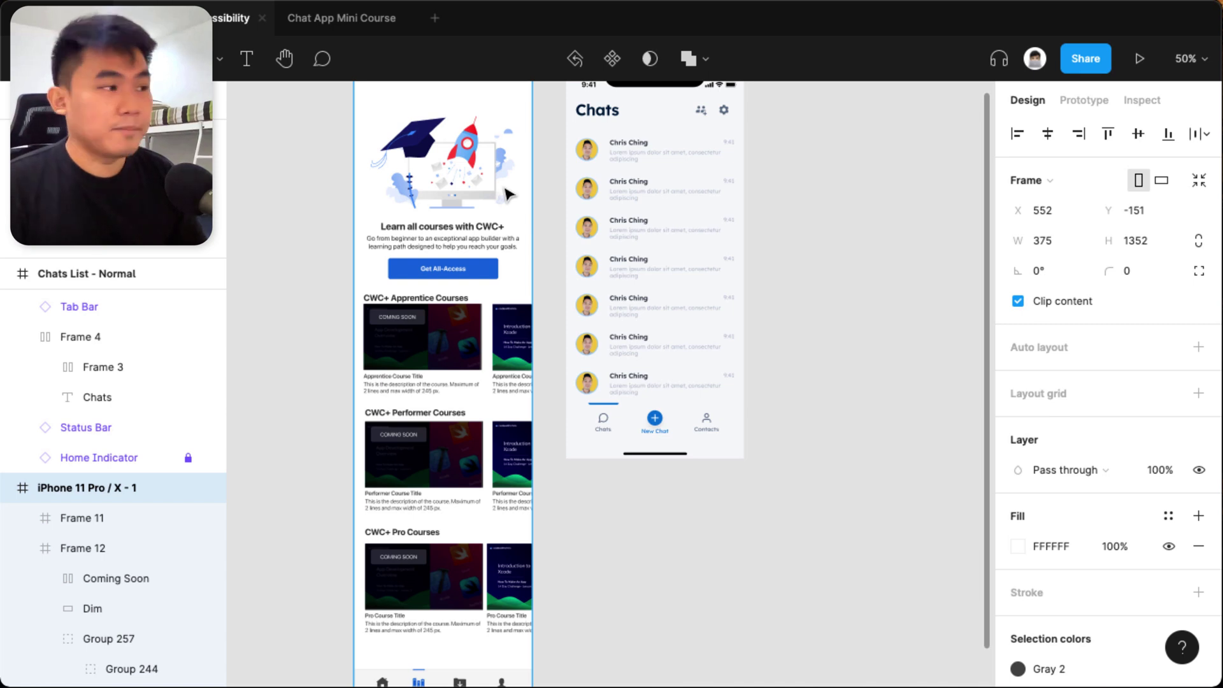
drag(503, 187, 577, 350)
scroll(510, 242, down, 2)
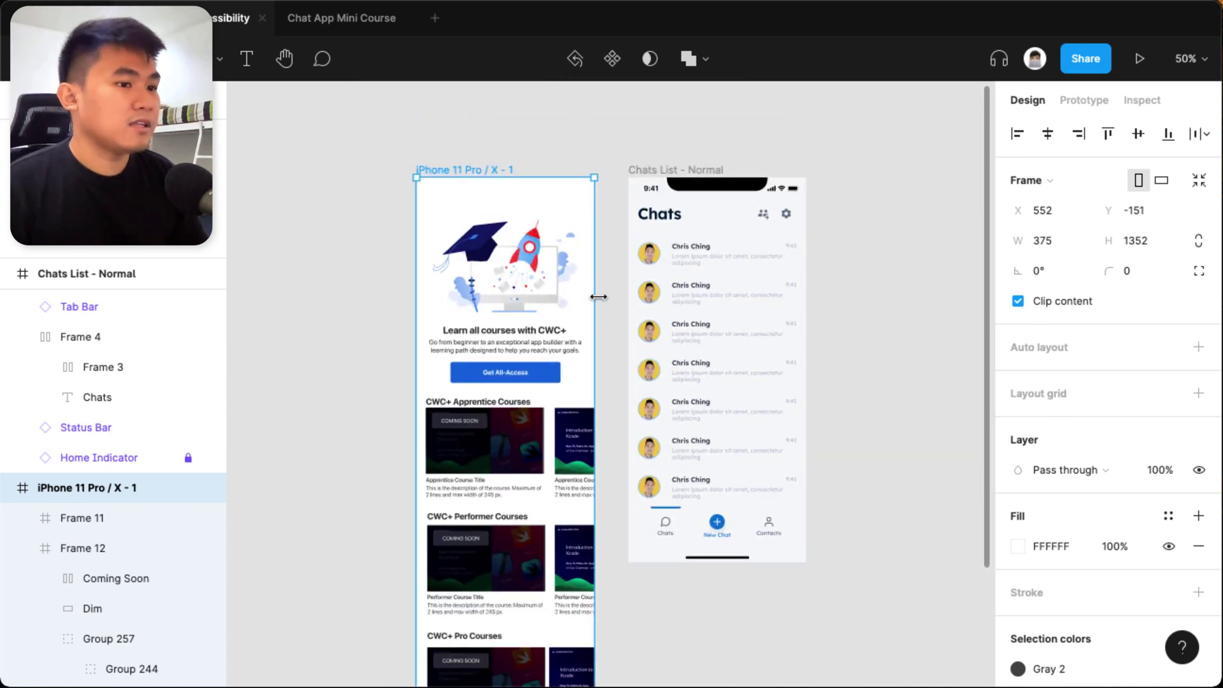
scroll(598, 297, down, 7)
scroll(599, 297, up, 8)
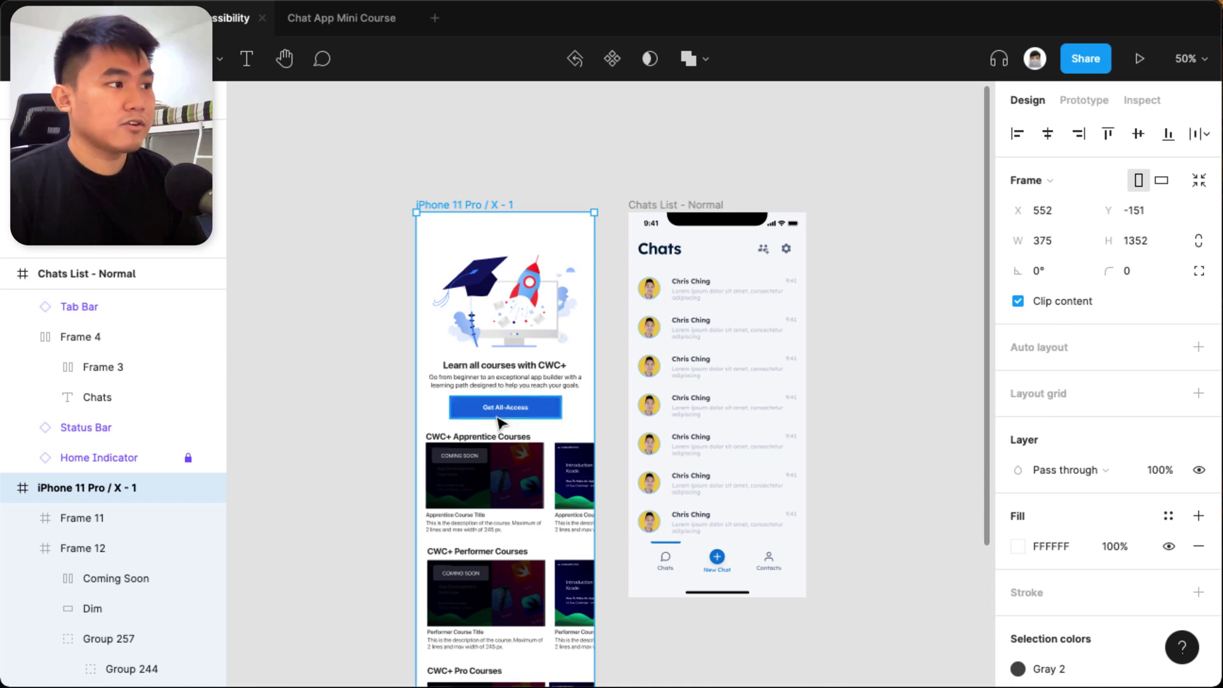
scroll(494, 612, down, 2)
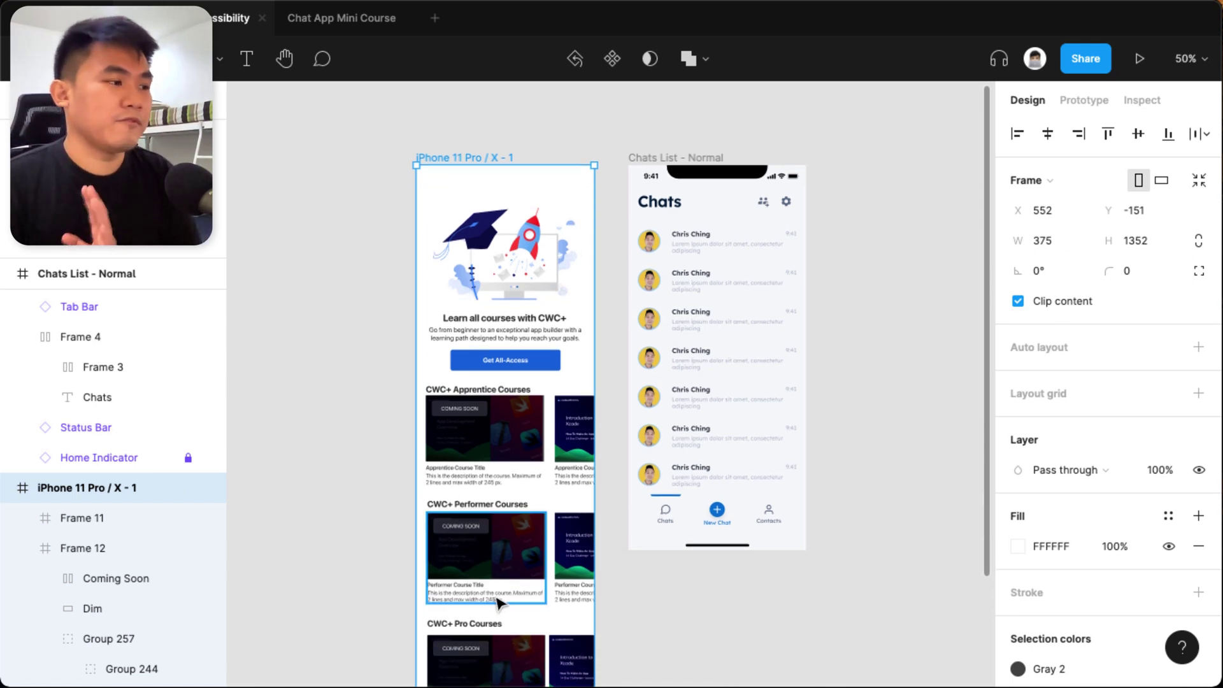
scroll(500, 602, down, 2)
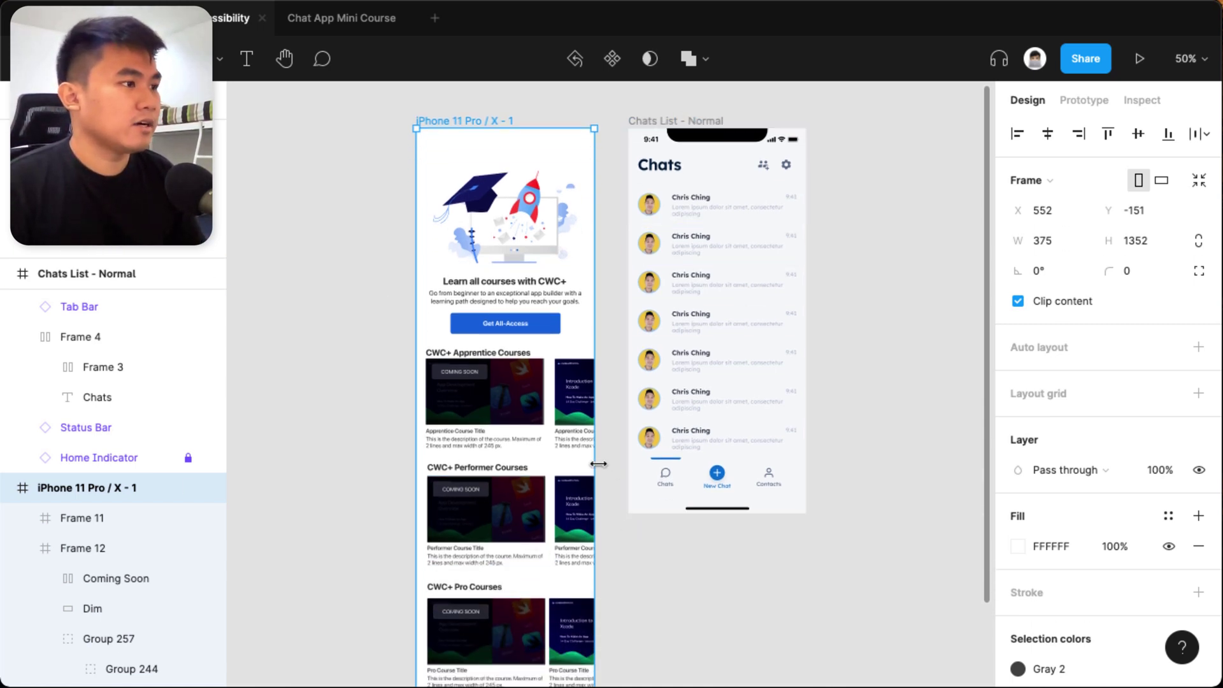
ctrl+scroll(571, 414, down, 2)
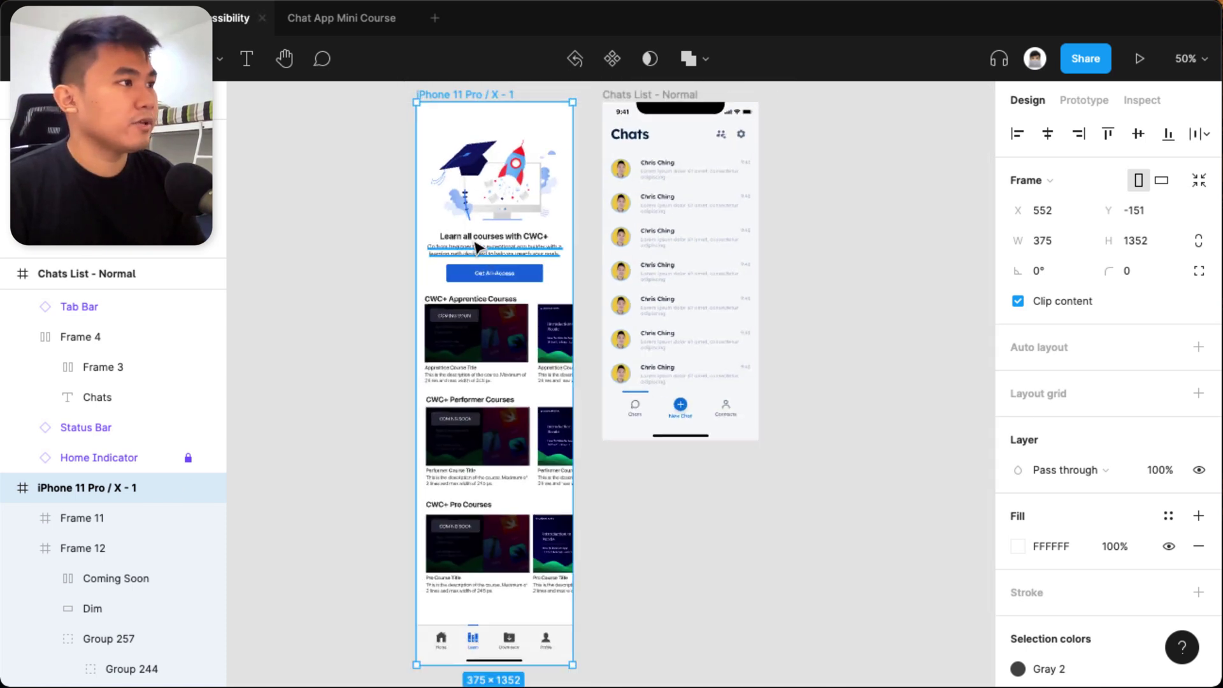
drag(572, 190, 552, 190)
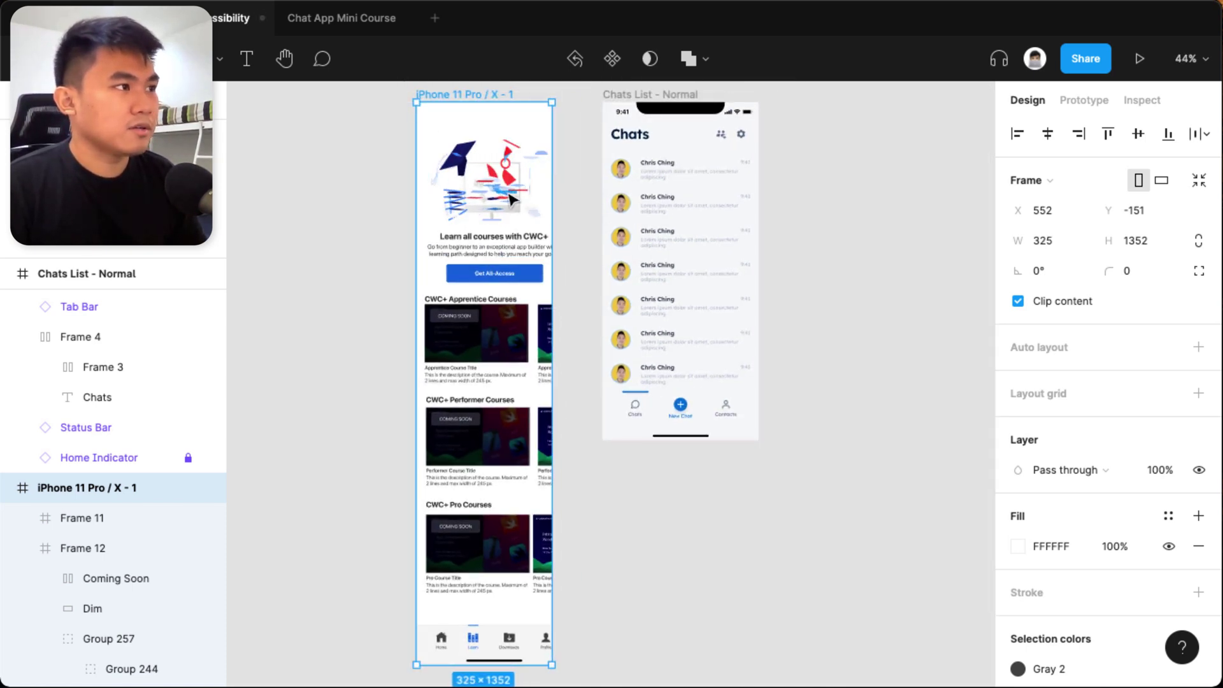
key(ctrl+z)
click(465, 188)
key(Escape)
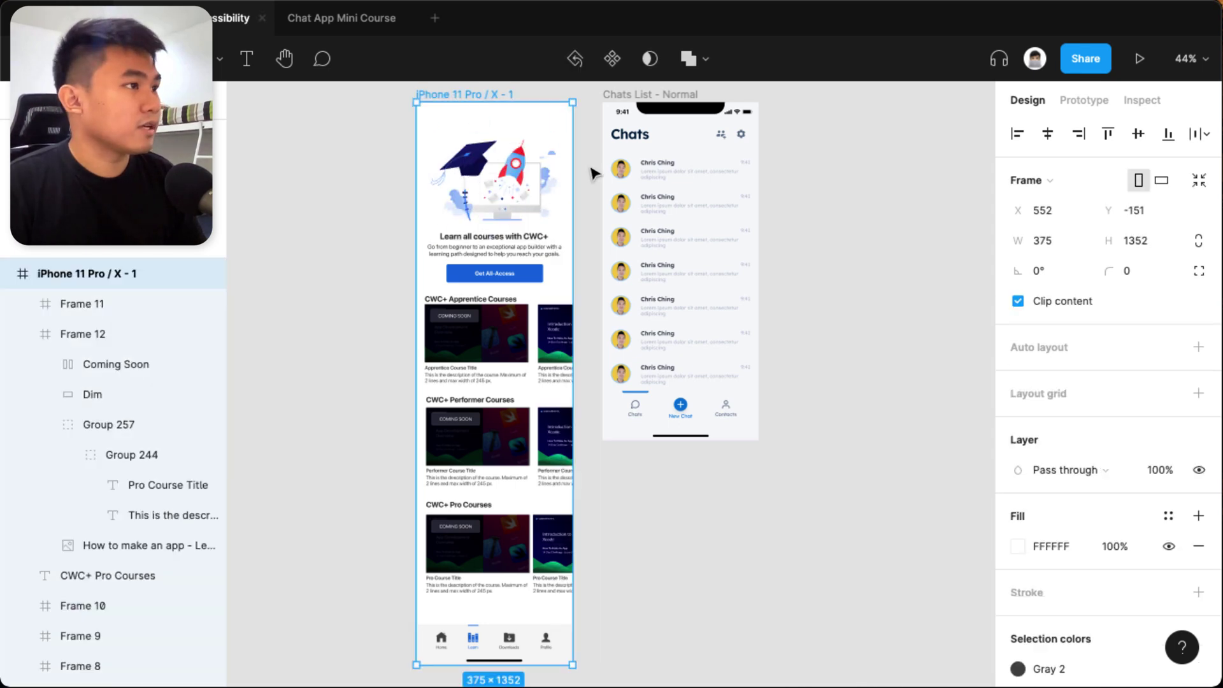
drag(572, 175, 572, 175)
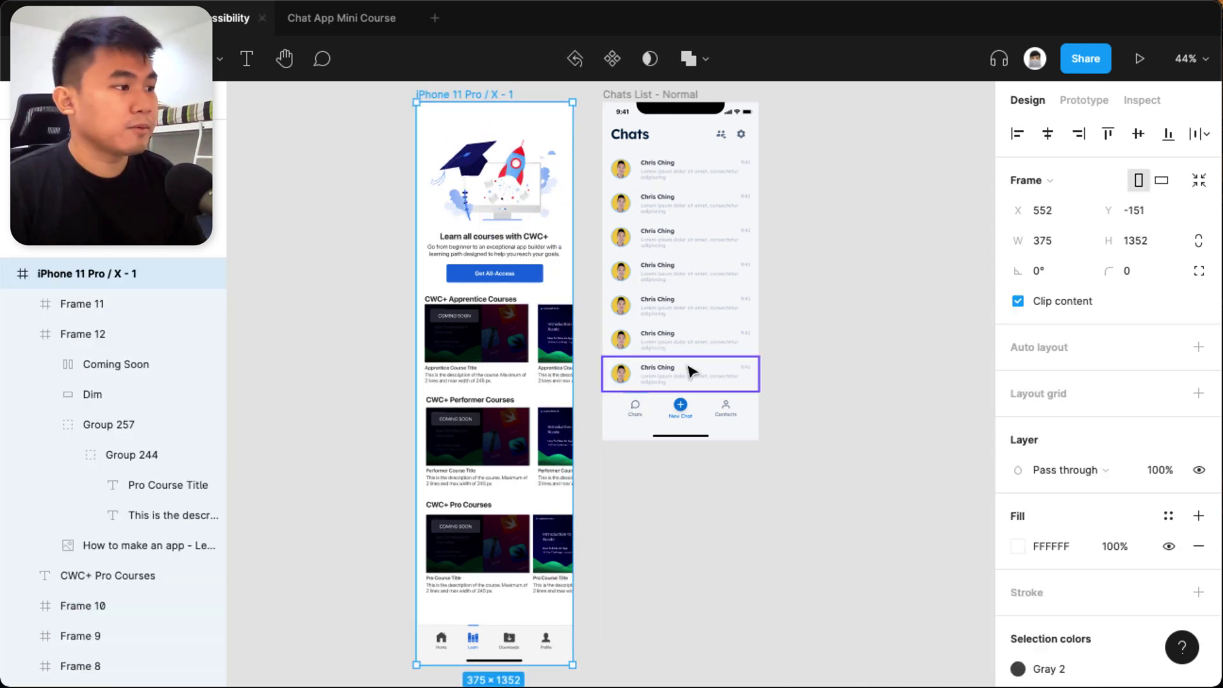
Step: Widen the Chats List - Normal screen from 375 px to 413×812
scroll(500, 437, up, 2)
click(612, 156)
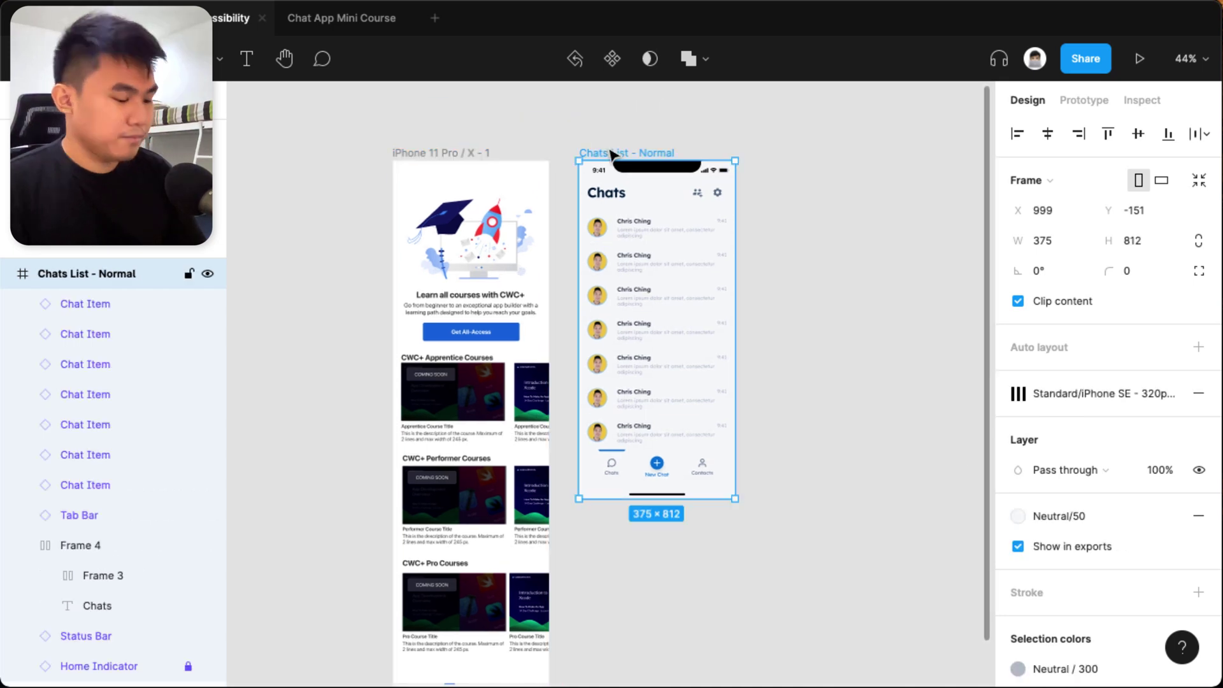
key(shift+2)
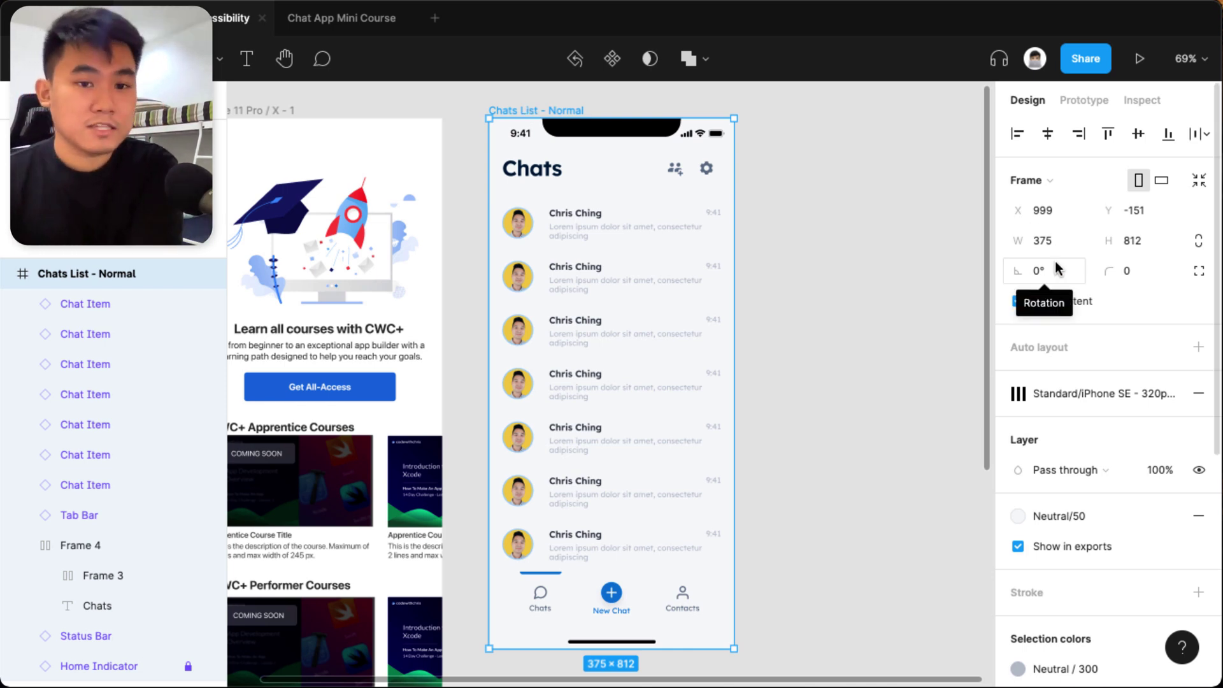
key(Escape)
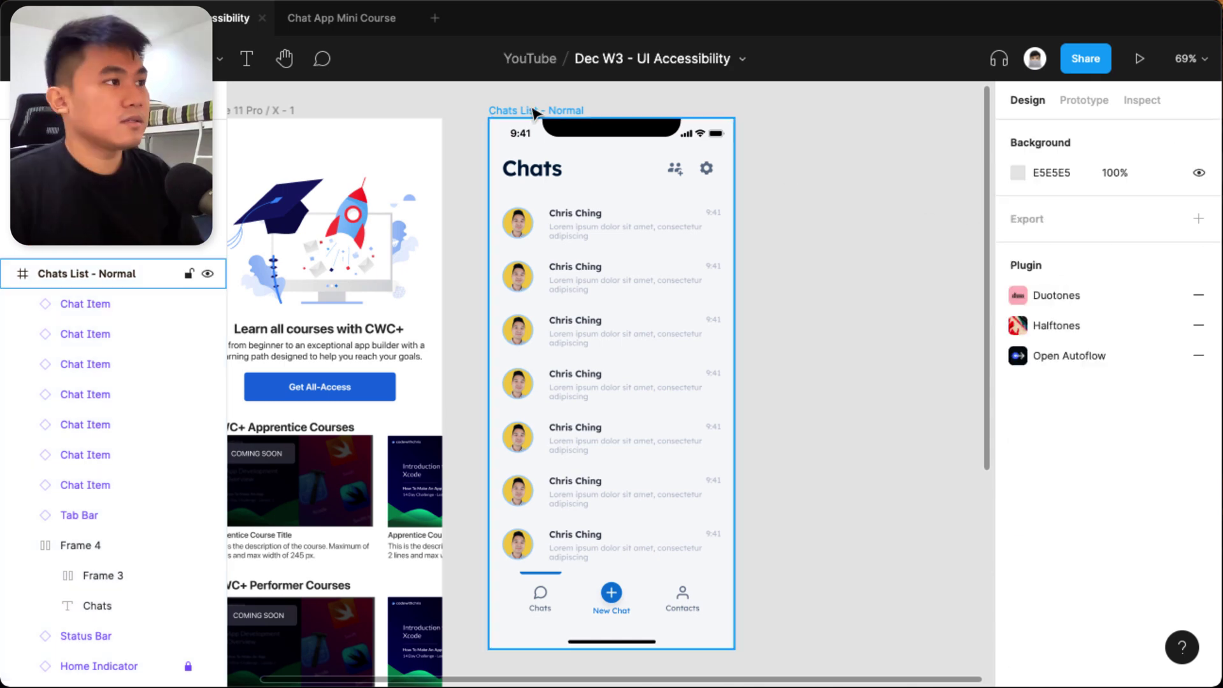
click(532, 111)
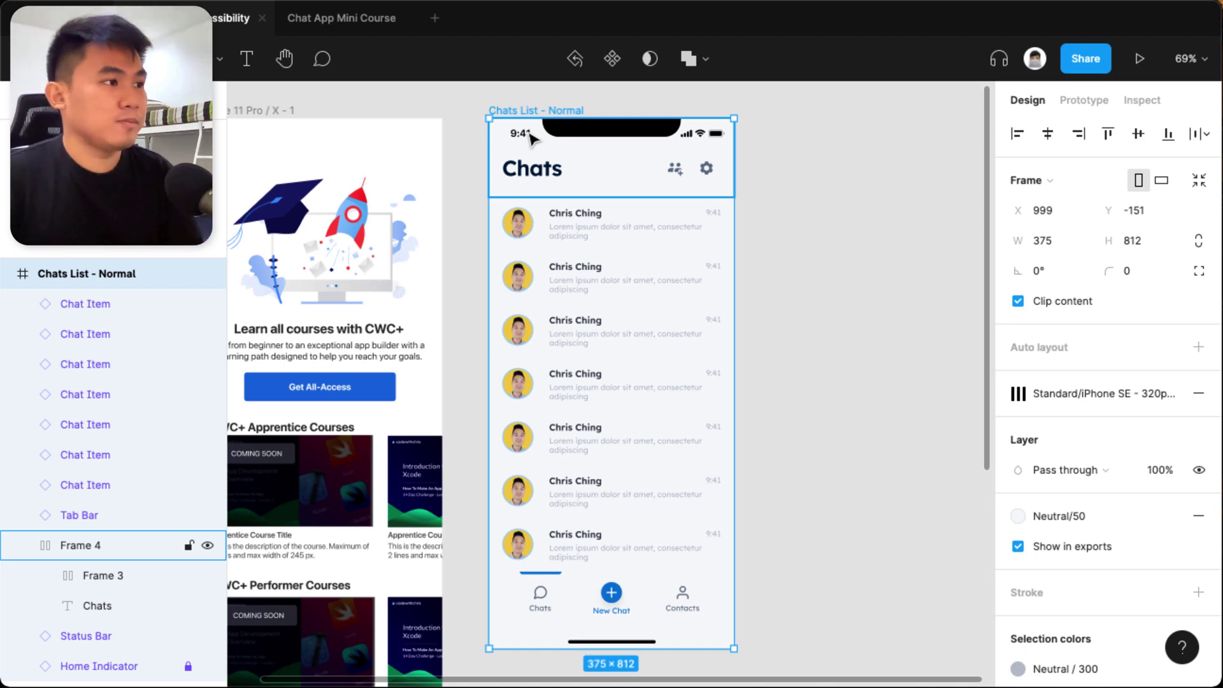
click(762, 238)
click(535, 110)
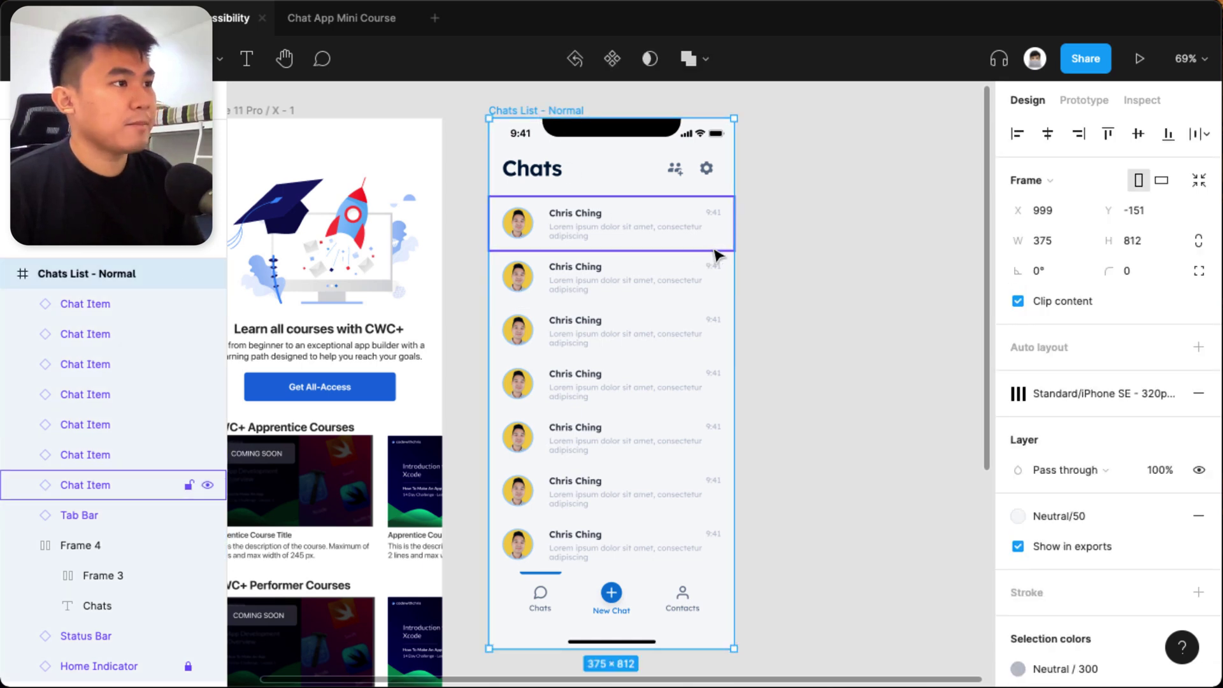
drag(734, 254, 760, 257)
Step: Show the Frame tool's Phone preset sizes
click(923, 276)
key(f)
click(1027, 167)
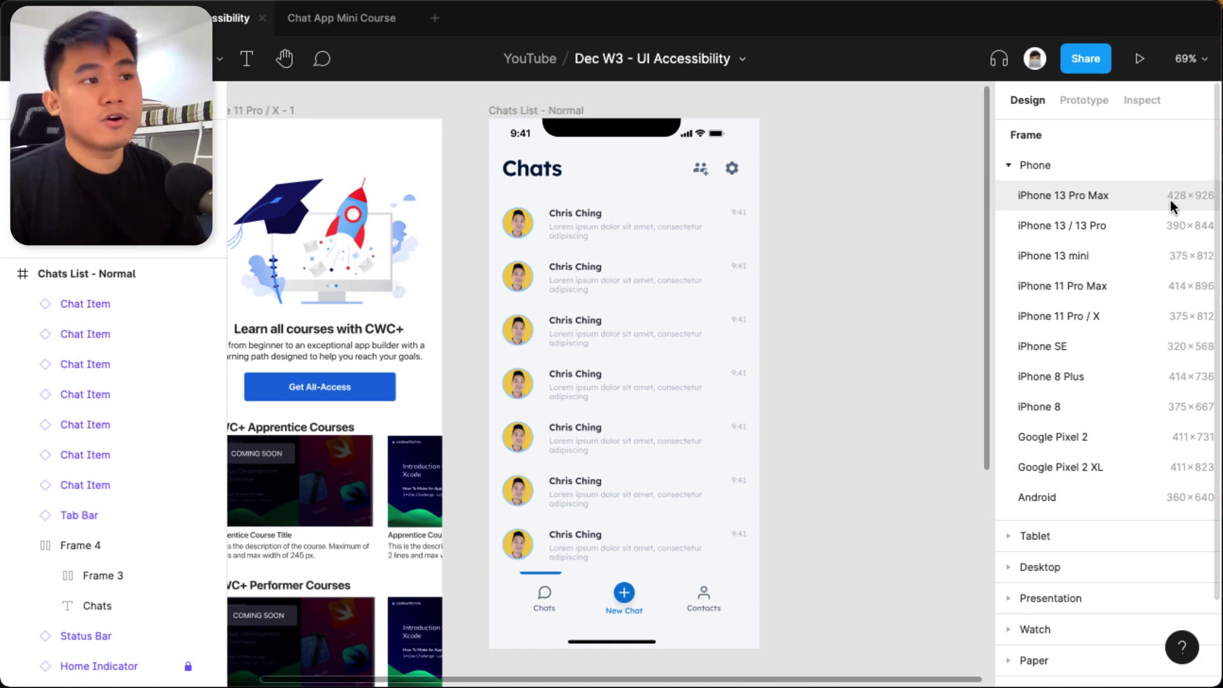
Step: Resize Chats List - Normal to 429×812 and show the Phone frame presets again
click(564, 113)
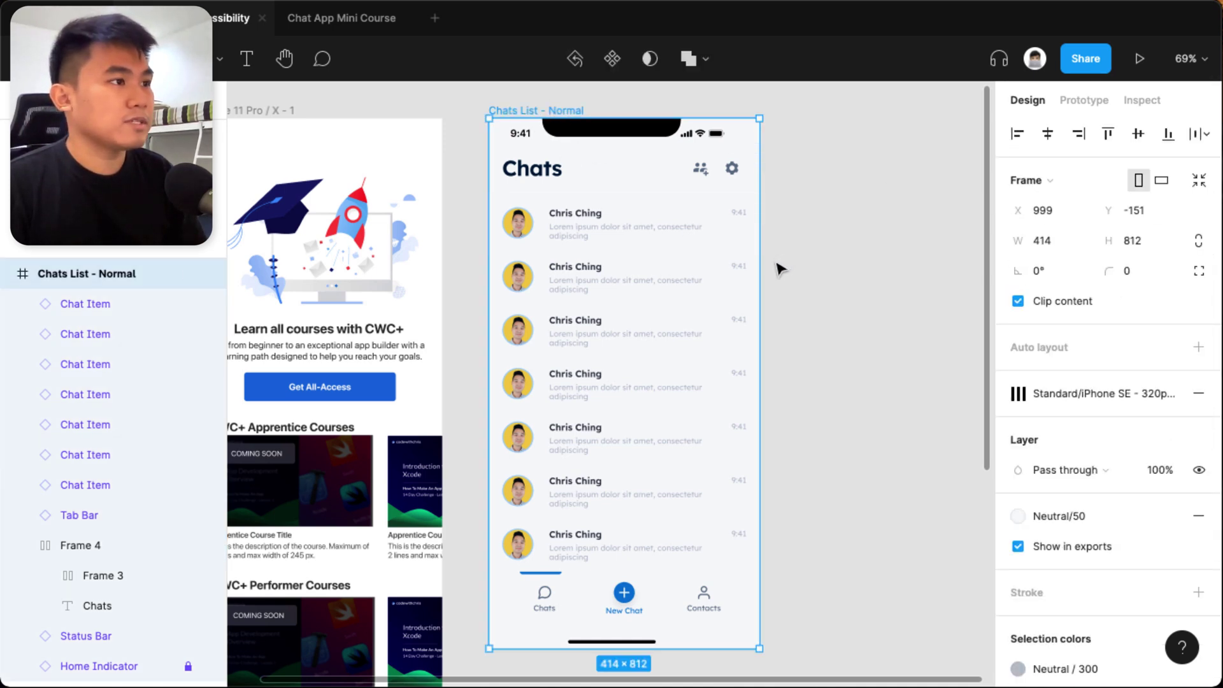
mouse_move(760, 261)
mouse_down()
mouse_move(771, 261)
mouse_move(719, 254)
mouse_move(760, 251)
mouse_up()
scroll(631, 315, down, 1)
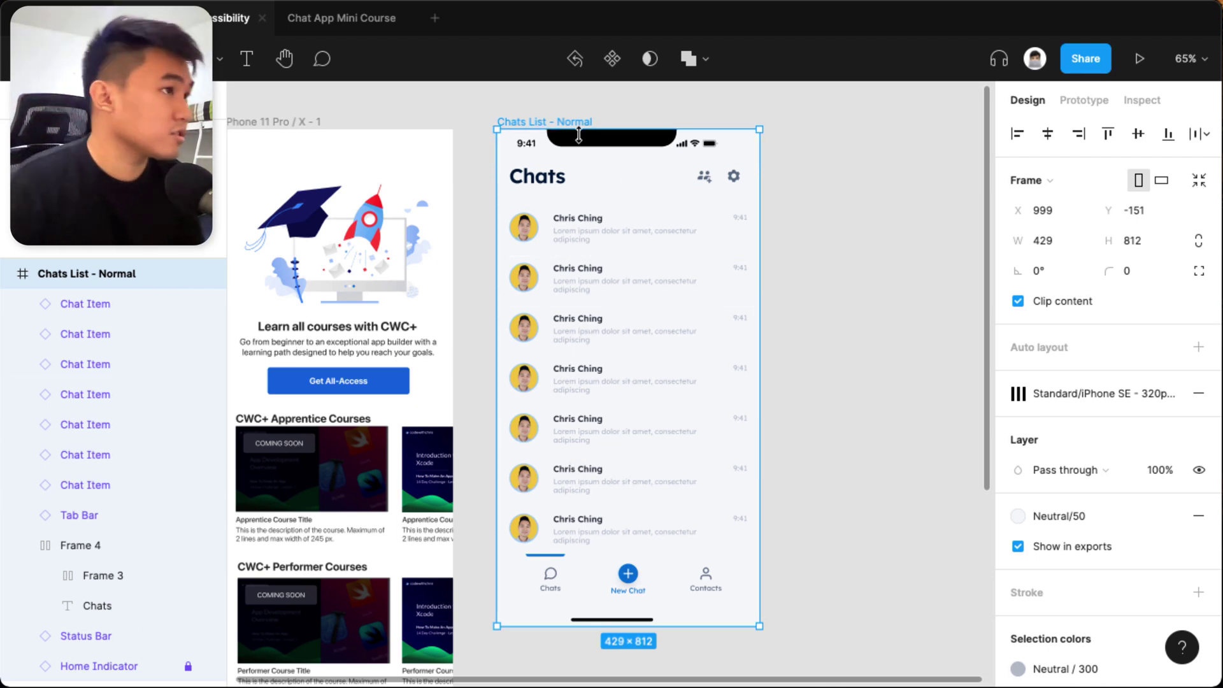
key(f)
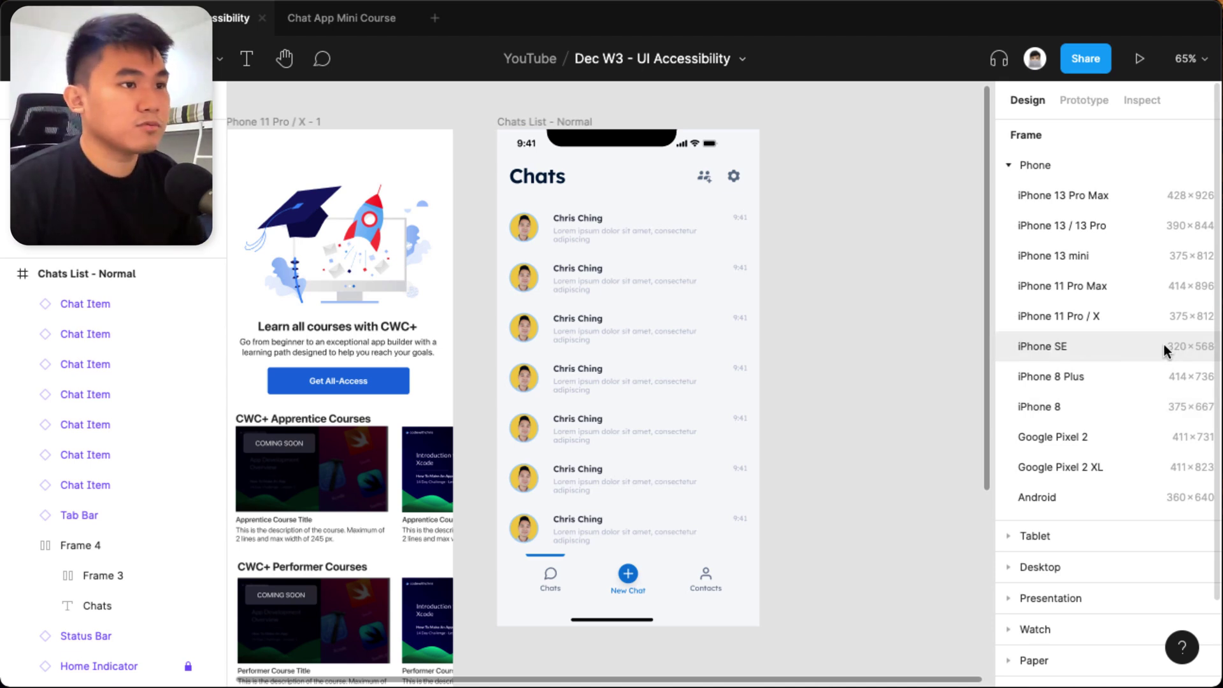
Step: Narrow Chats List - Normal to 328×812 so header, chat rows and tab bar shrink
click(1175, 356)
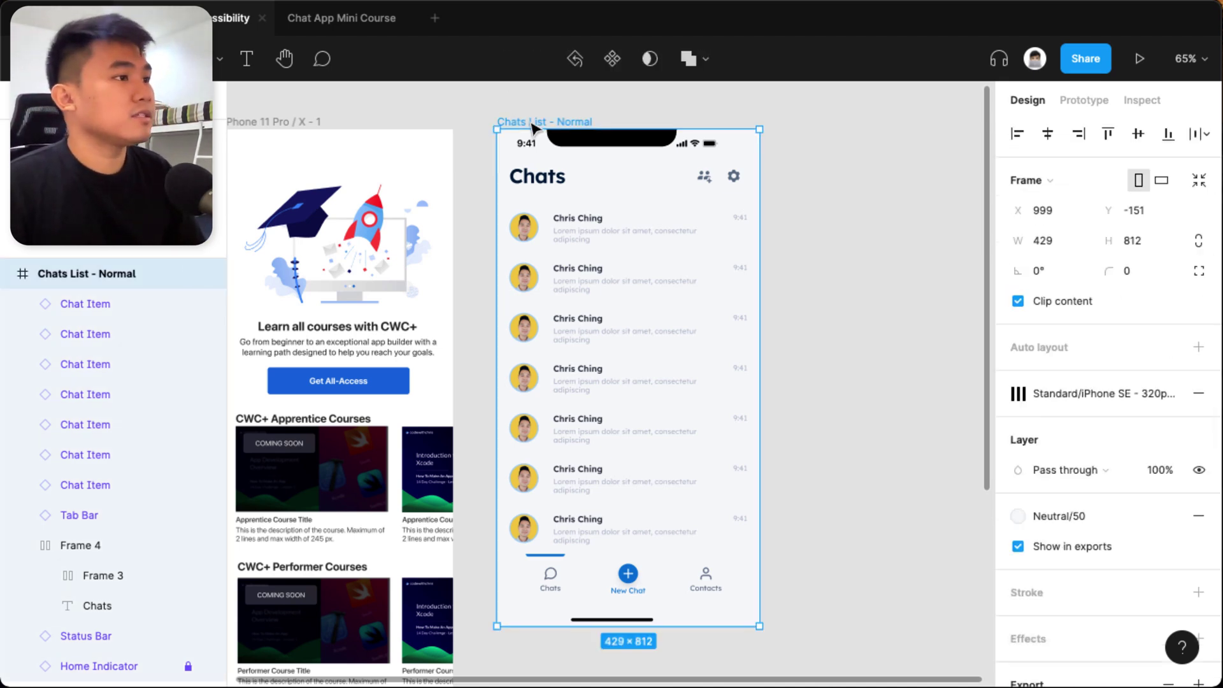
drag(758, 233, 716, 236)
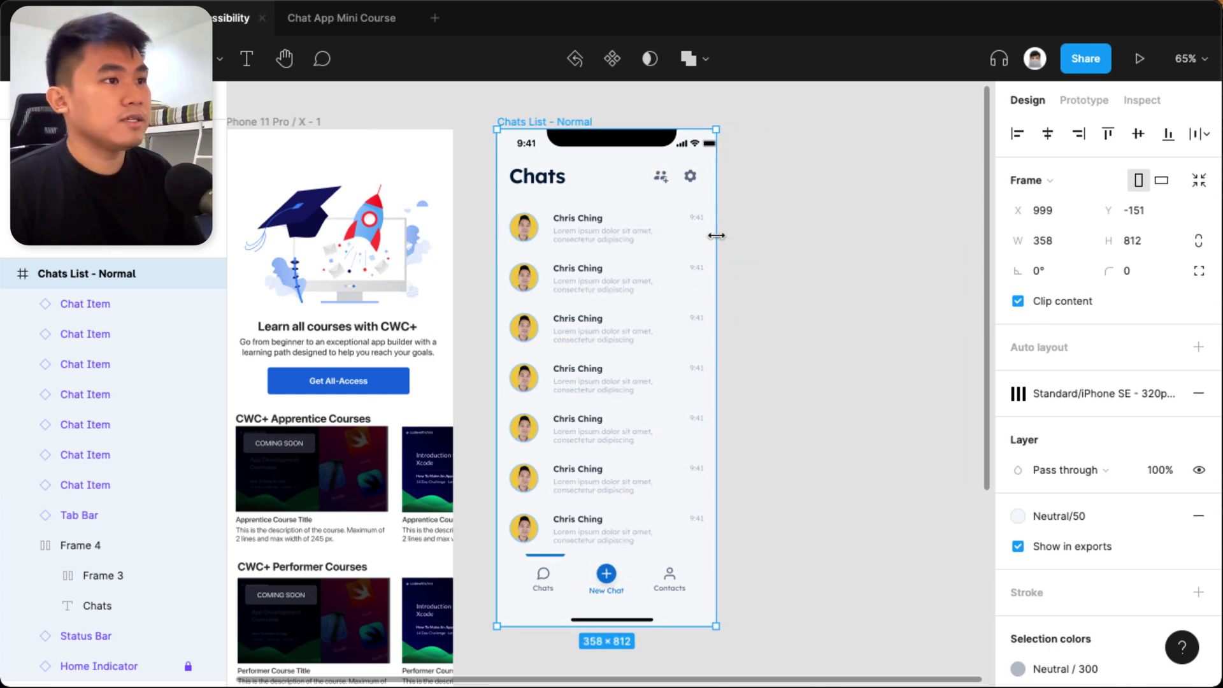
scroll(622, 255, up, 2)
scroll(650, 242, left, 2)
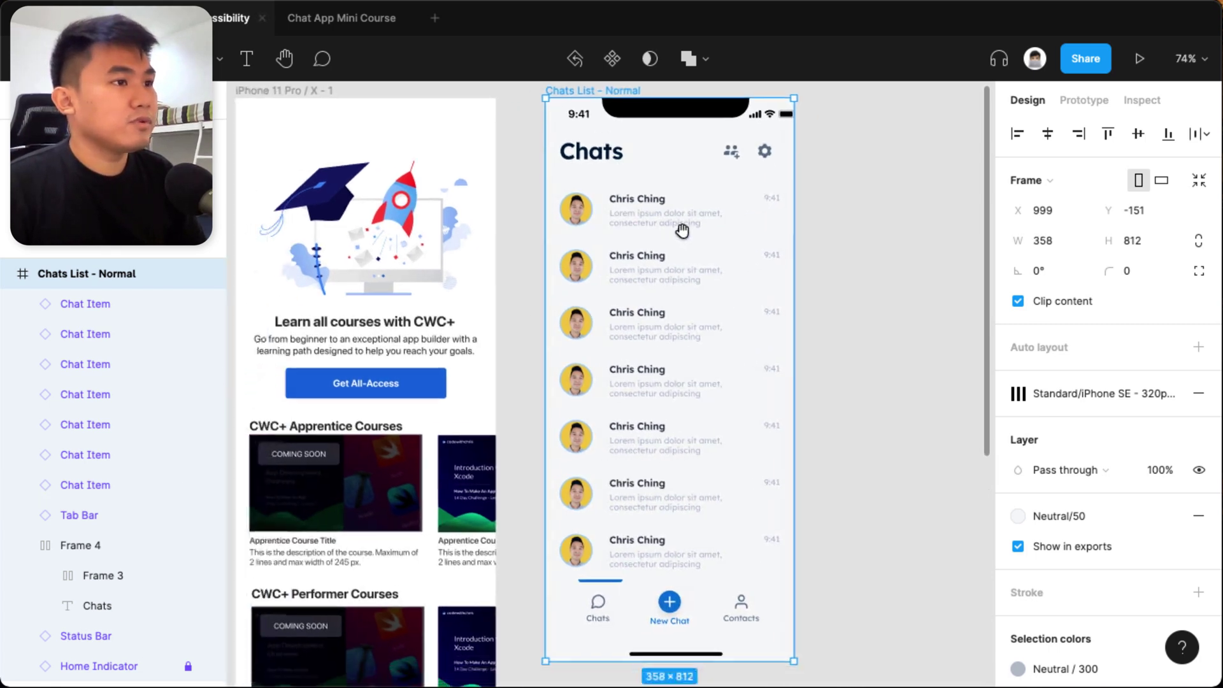
drag(796, 225, 775, 193)
click(790, 225)
key(Escape)
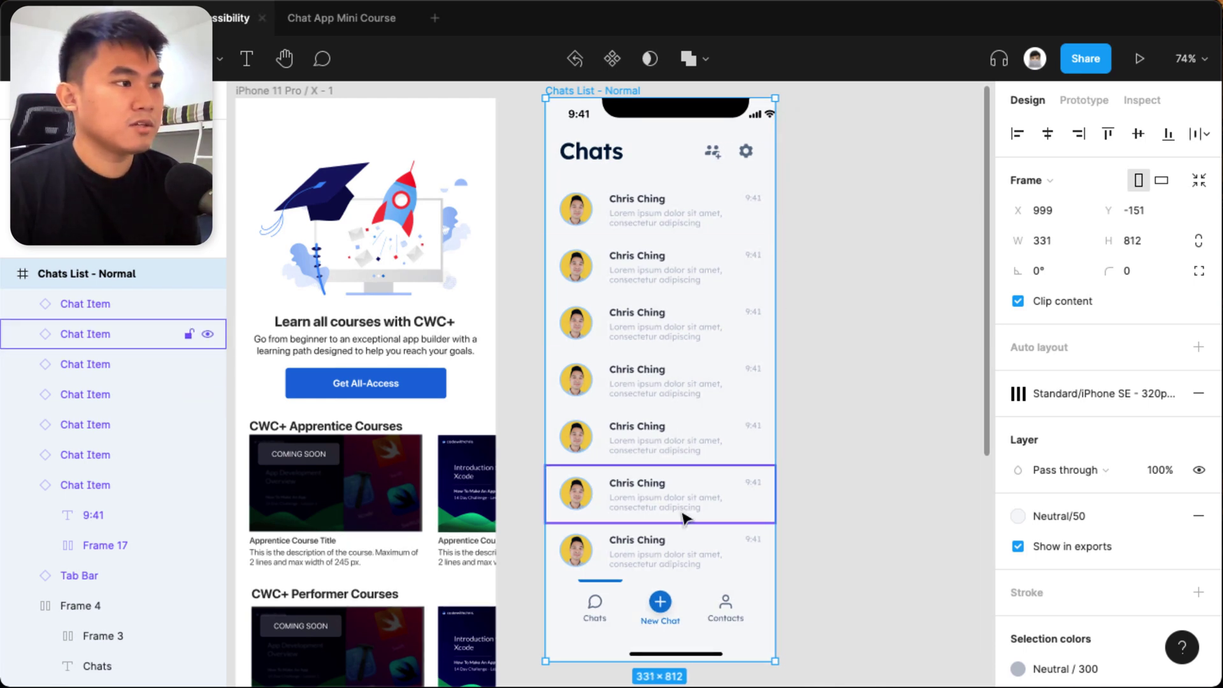
double_click(685, 511)
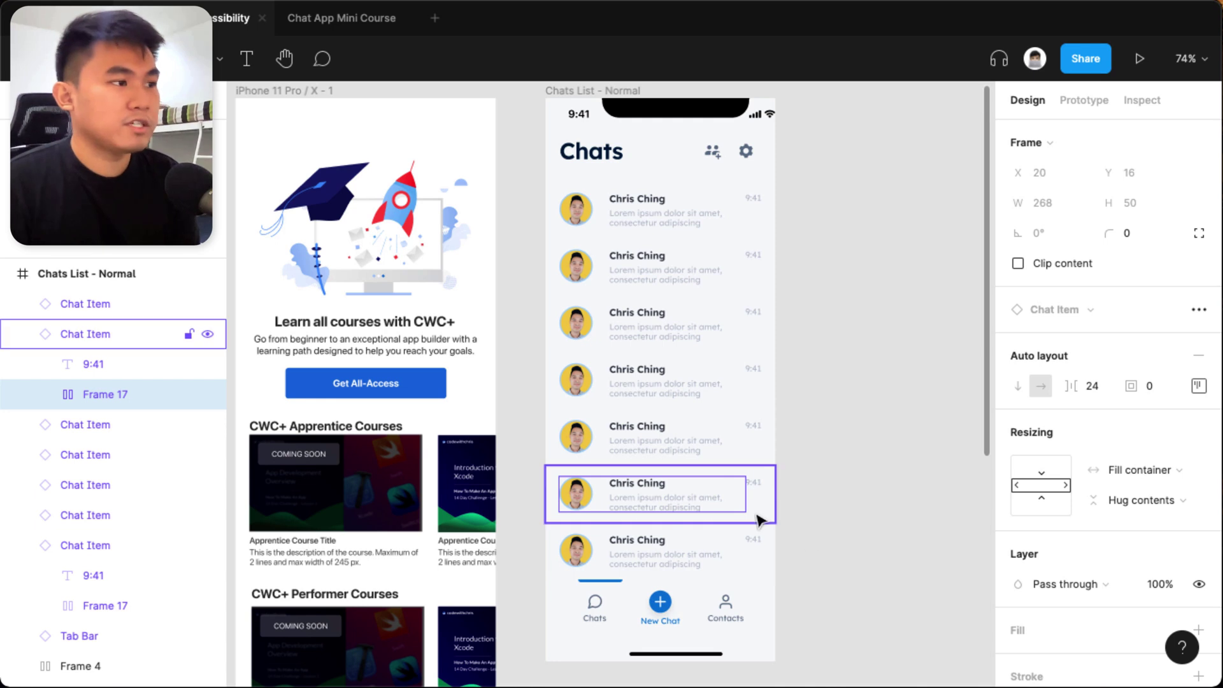
click(623, 91)
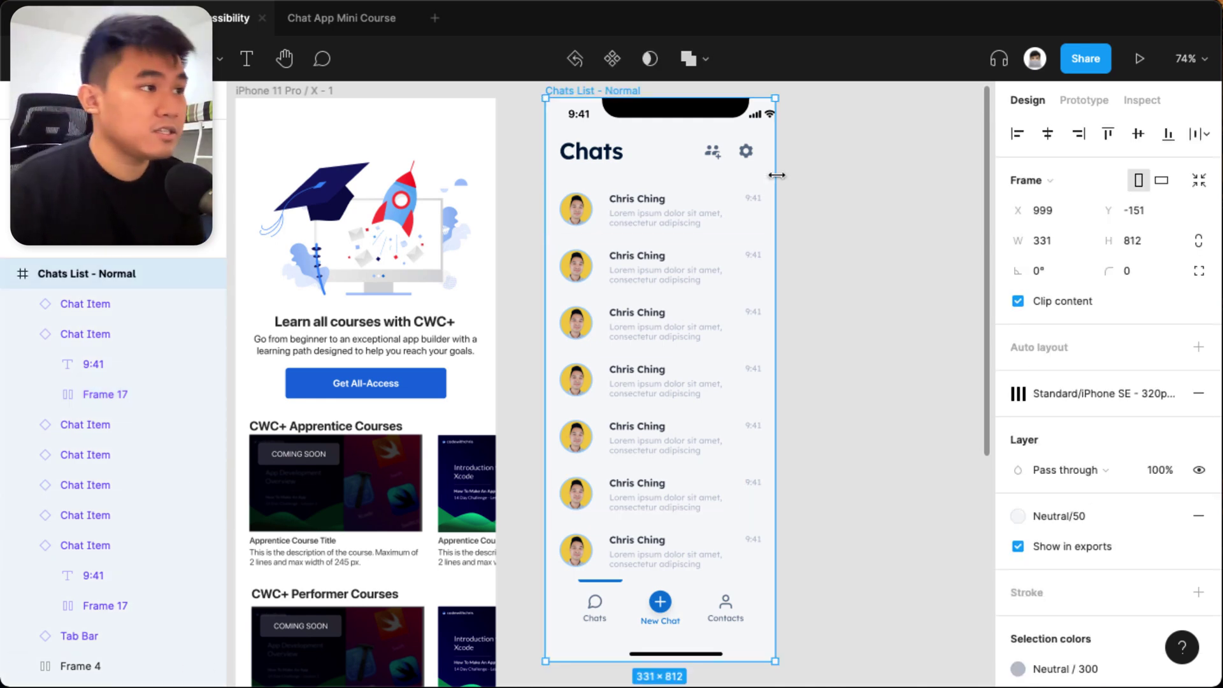
mouse_move(777, 175)
mouse_down()
mouse_move(811, 176)
mouse_move(773, 175)
mouse_up()
Step: Set the Chats List - Normal screen to the 320 px iPhone SE width
click(950, 276)
key(f)
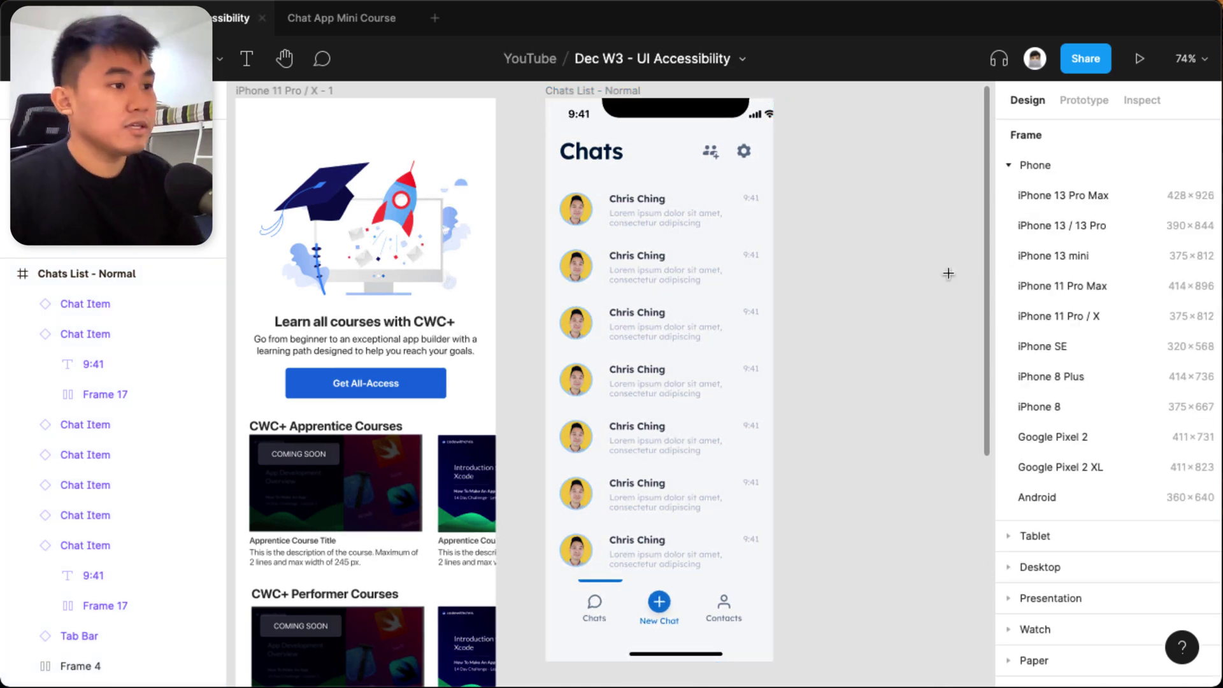
key(Escape)
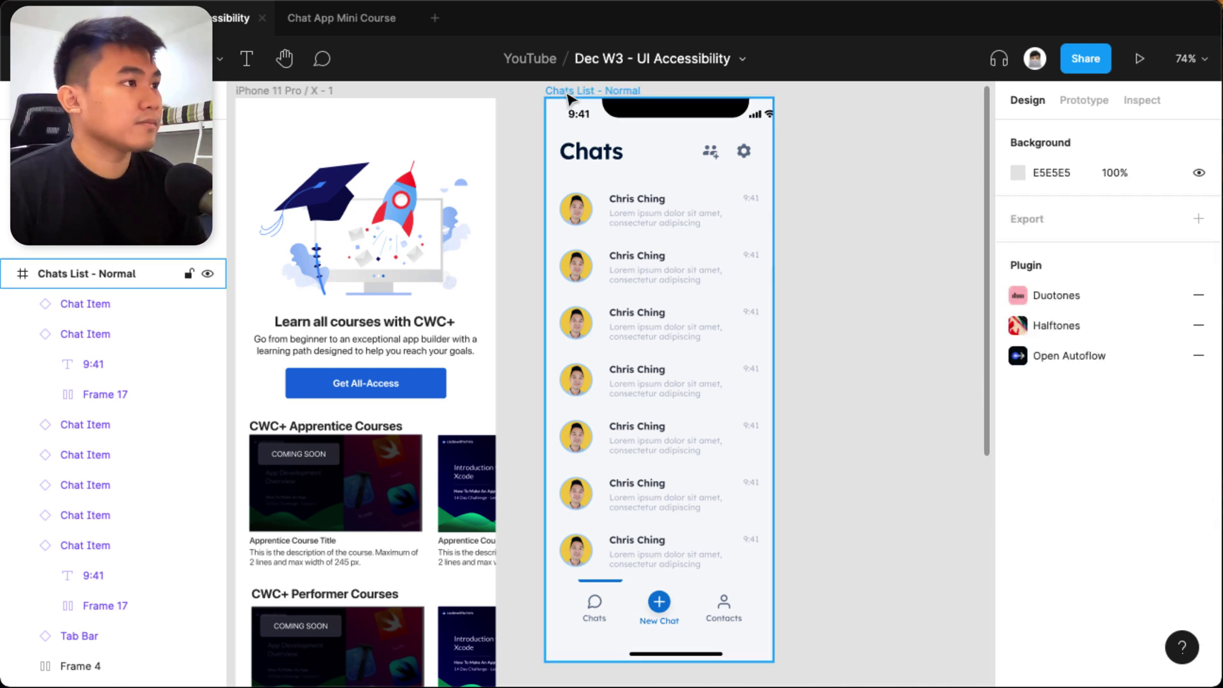
click(569, 90)
drag(771, 217, 770, 219)
Step: Inspect the chat rows at the 320 px width
click(854, 500)
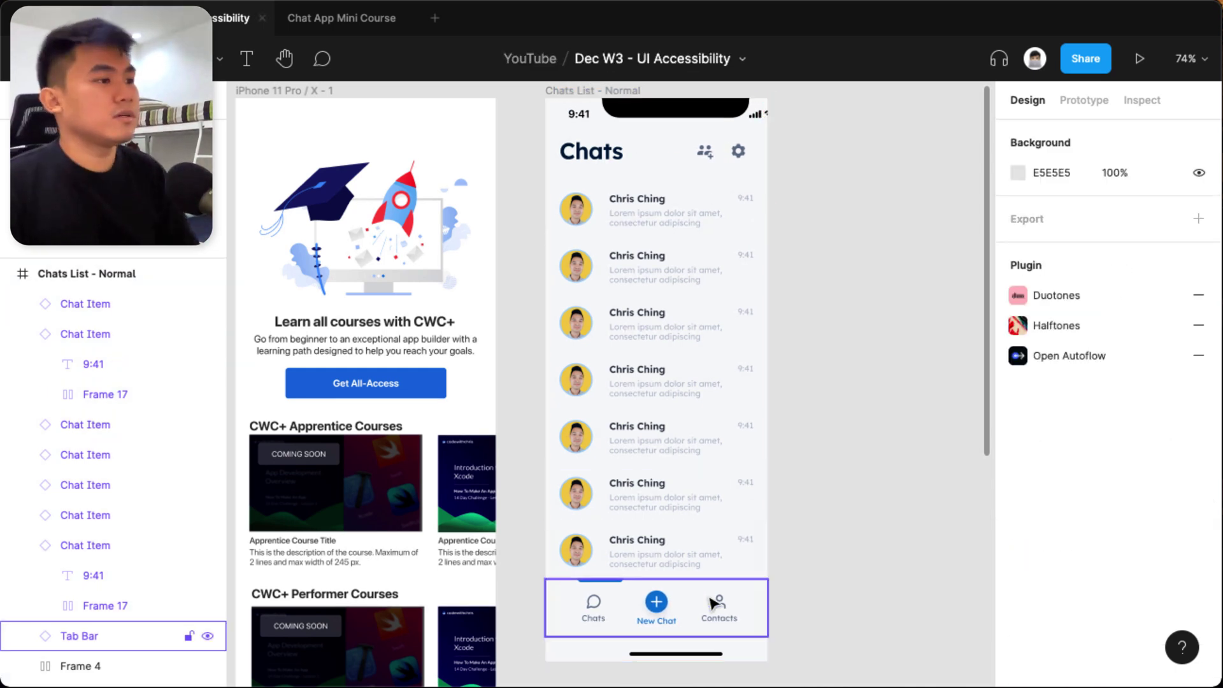
scroll(693, 404, right, 3)
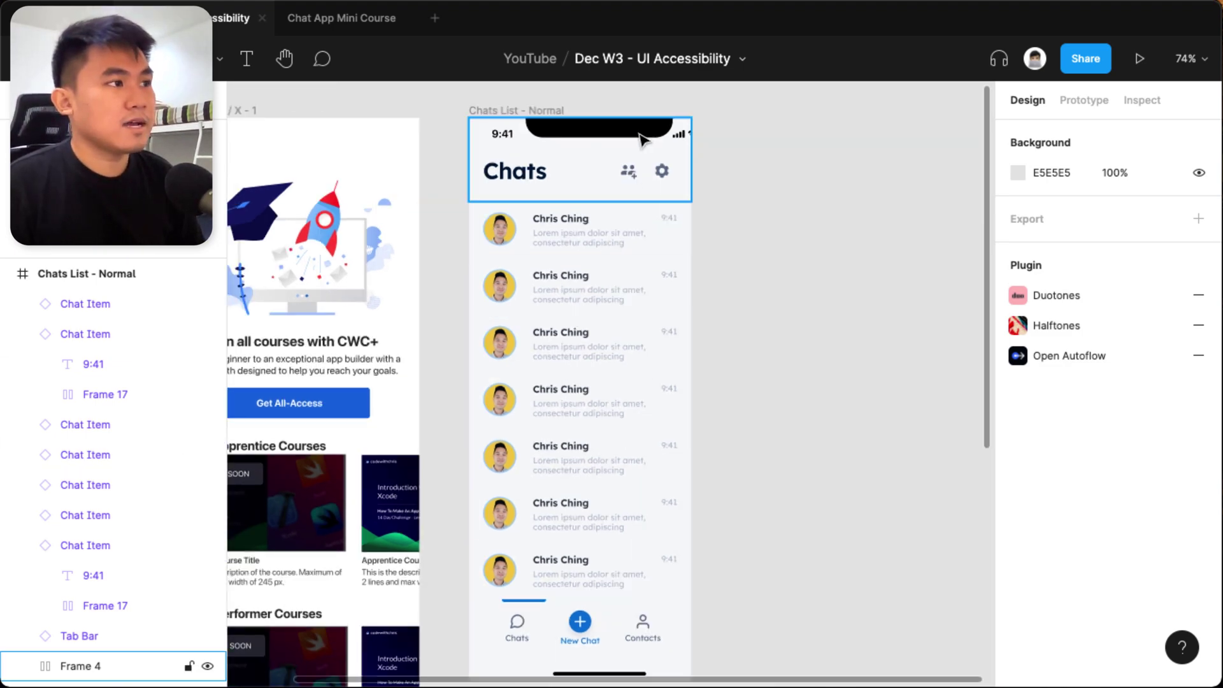
scroll(631, 173, down, 2)
scroll(542, 337, down, 2)
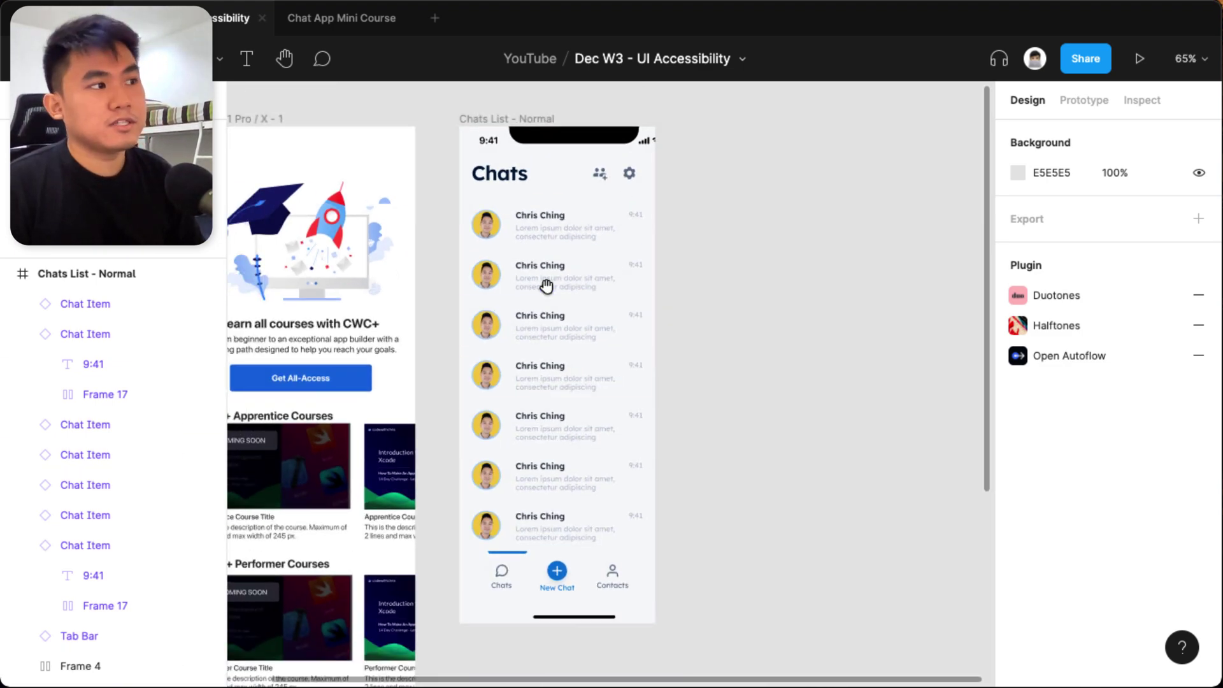
scroll(484, 318, up, 2)
scroll(446, 357, down, 1)
click(493, 313)
click(704, 316)
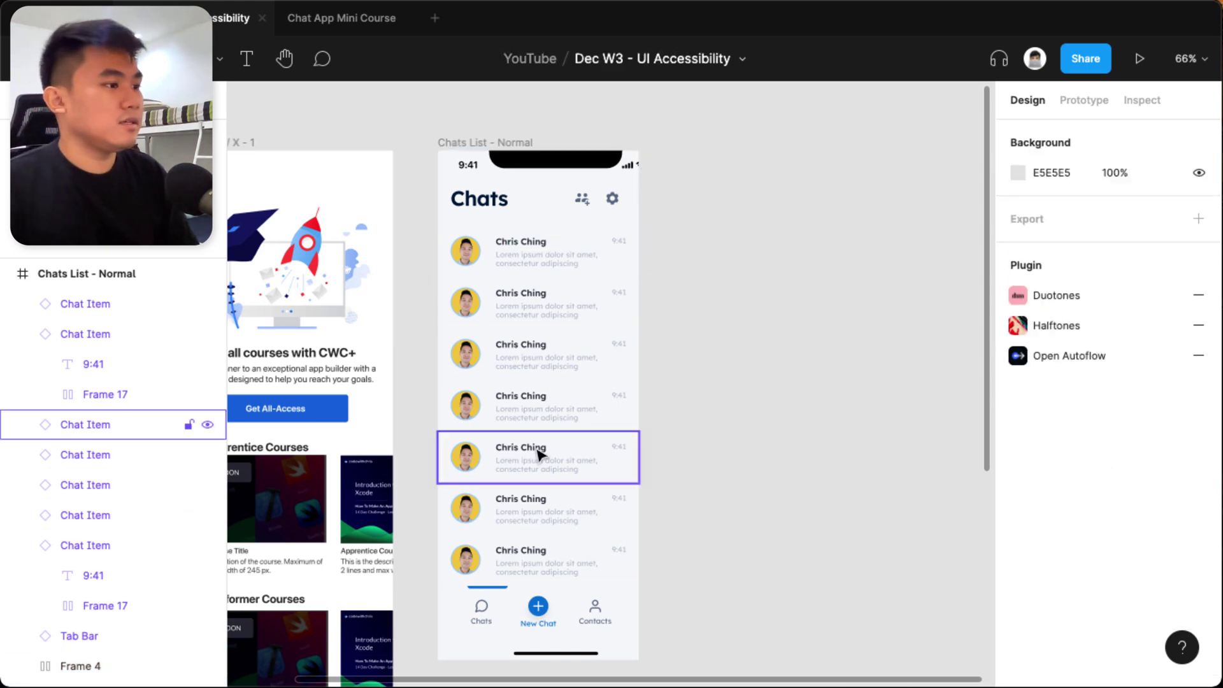
scroll(534, 656, up, 5)
scroll(560, 649, up, 5)
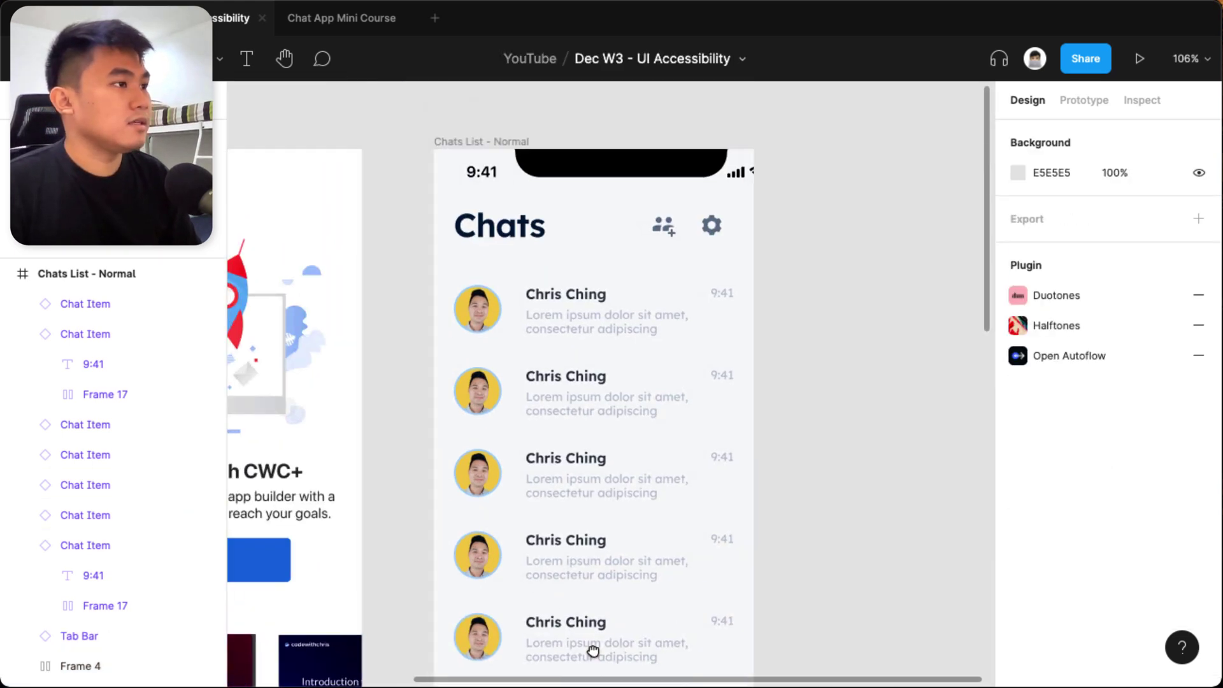
scroll(677, 197, down, 6)
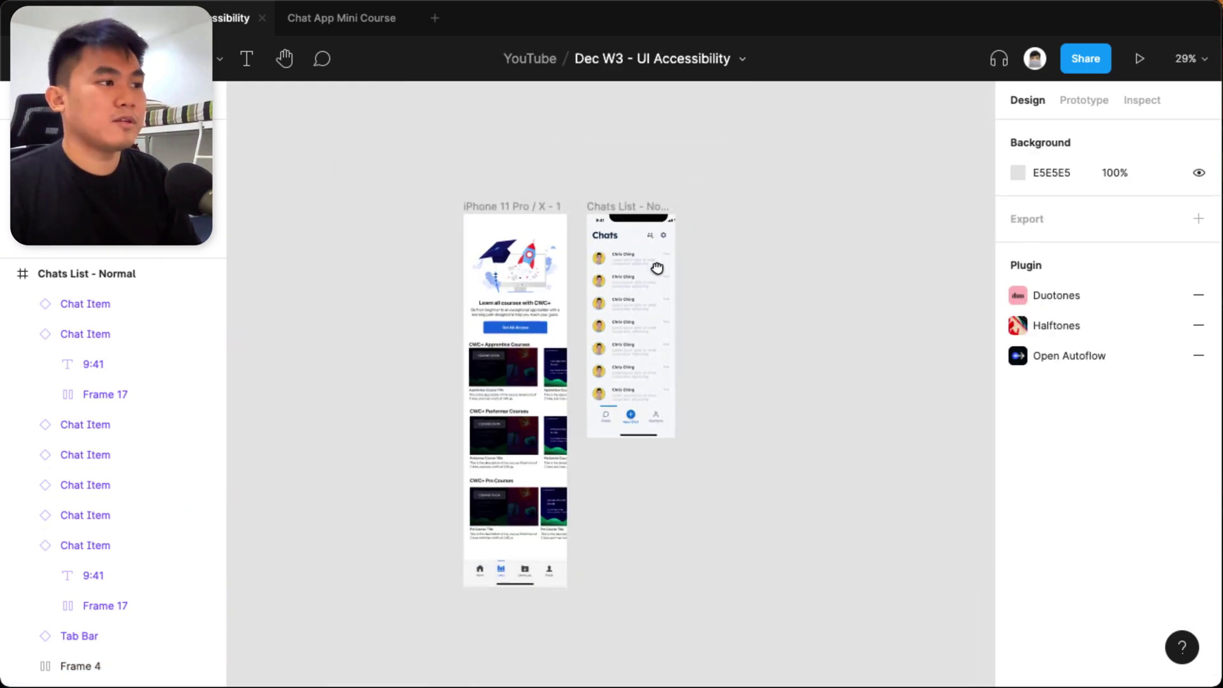
scroll(621, 355, up, 2)
scroll(618, 351, up, 4)
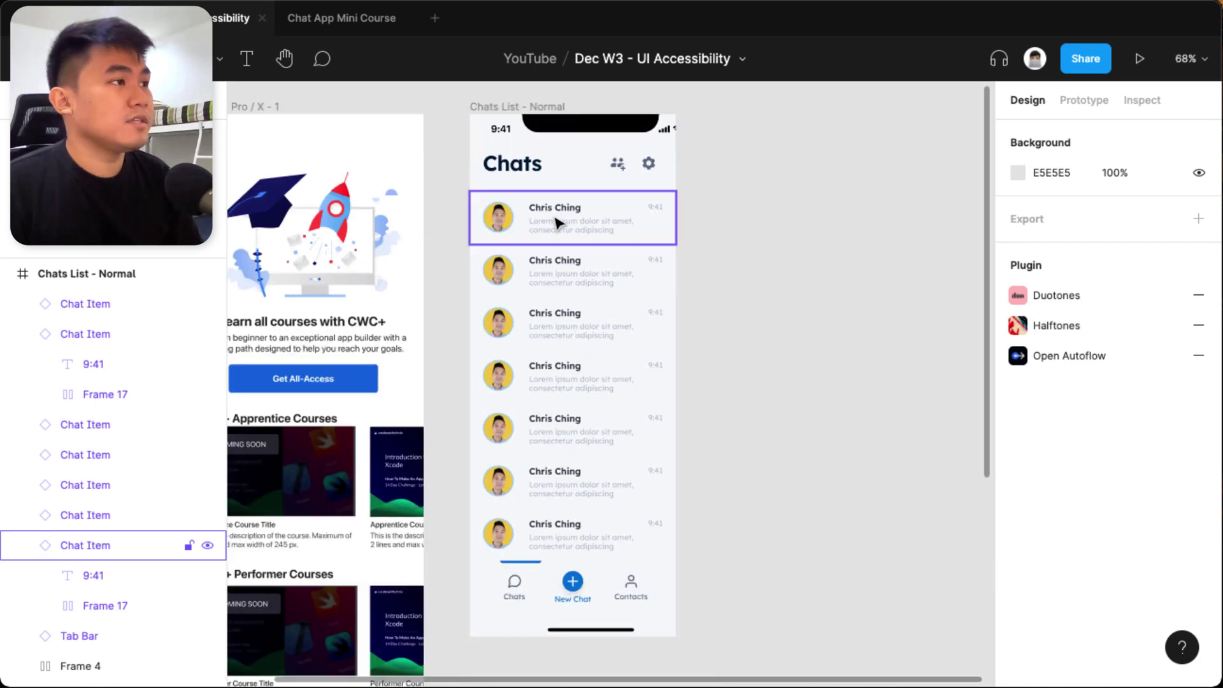
Step: Widen the chat list screen again so previews fit on one line
click(552, 109)
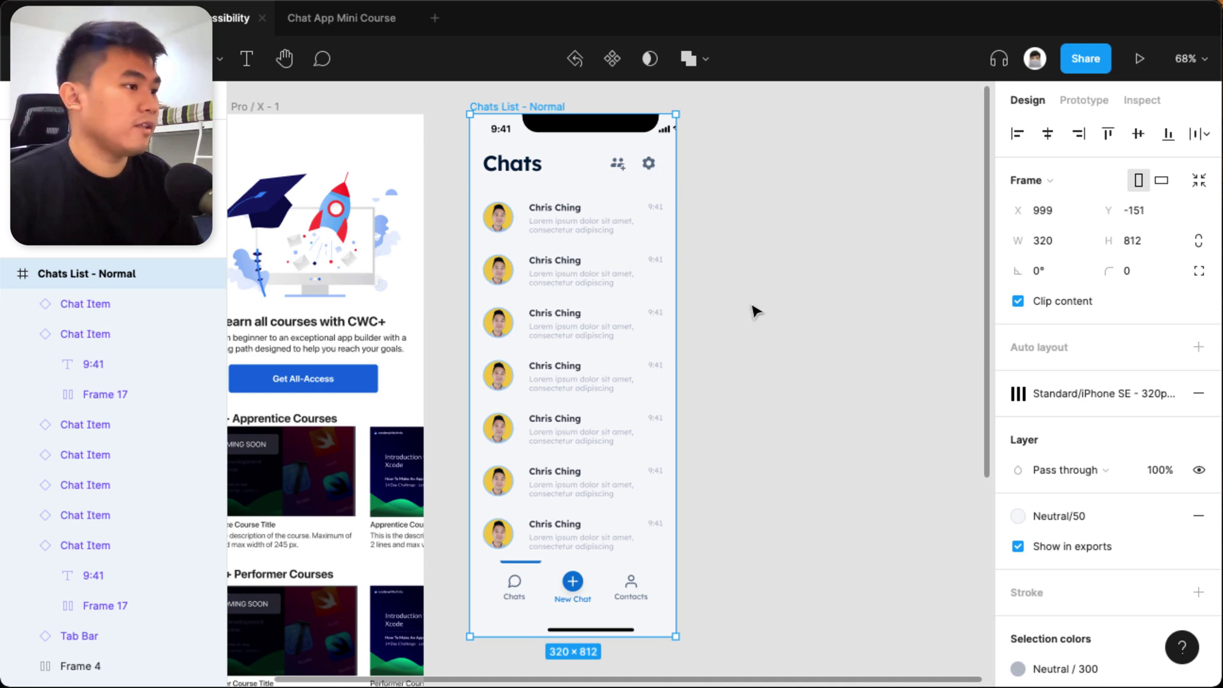
scroll(710, 306, right, 2)
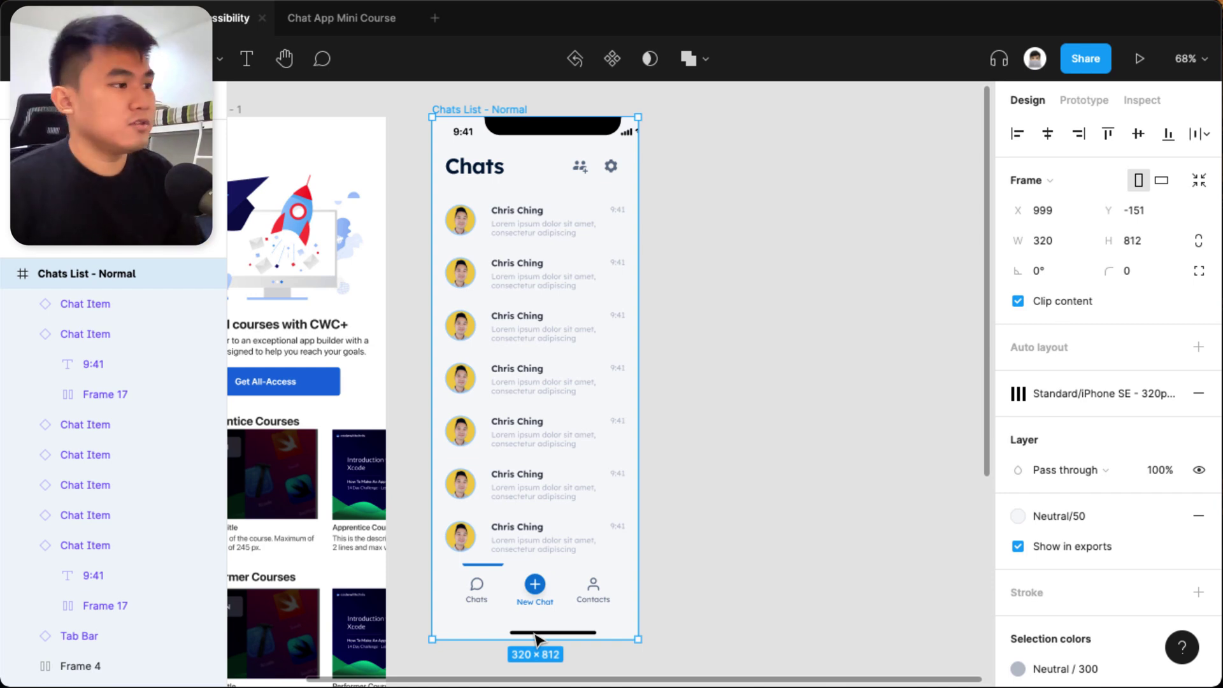
click(730, 531)
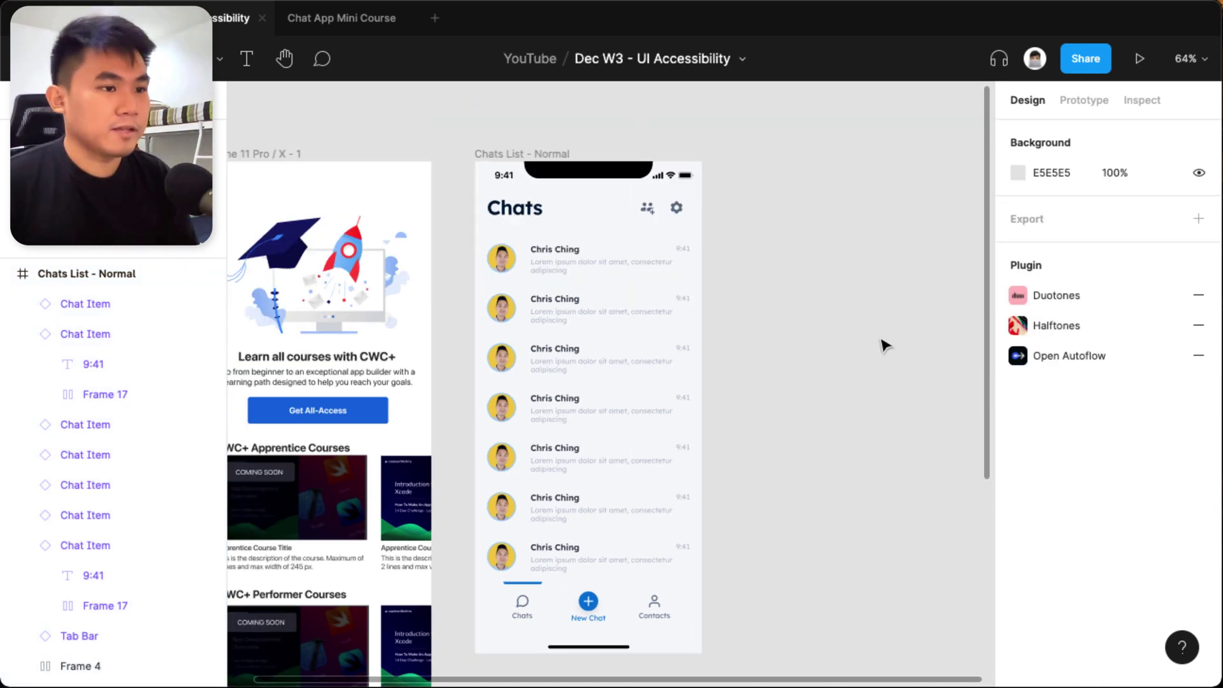
double_click(626, 423)
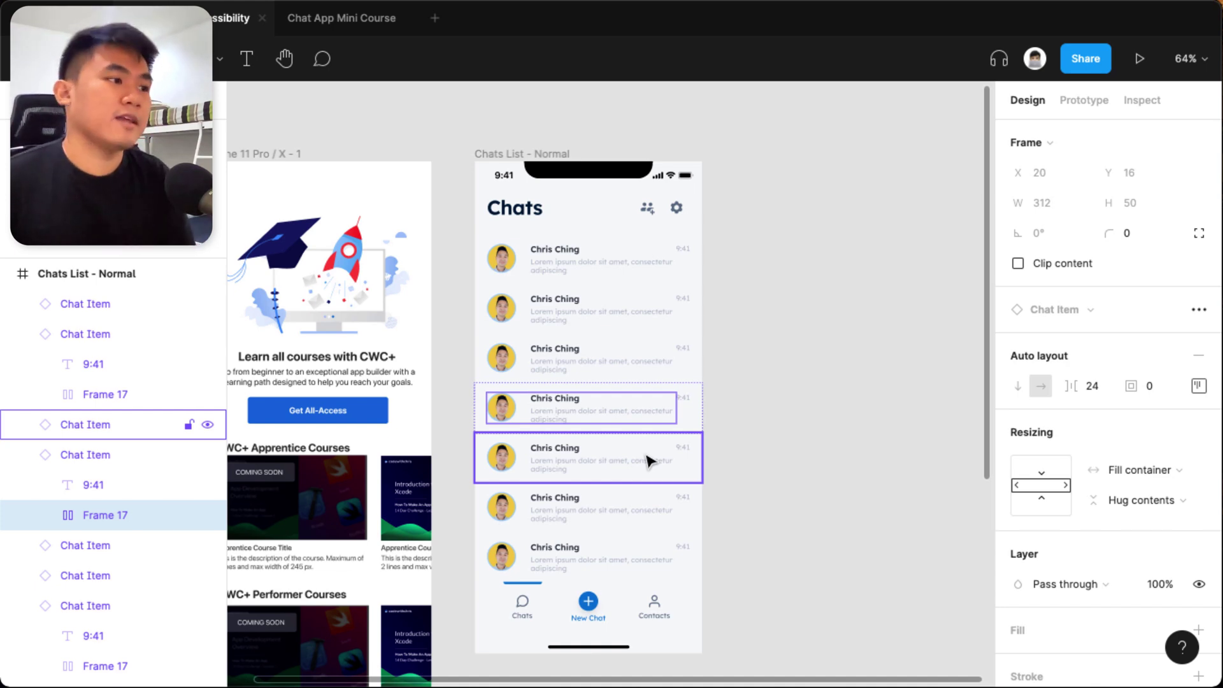
scroll(573, 319, left, 5)
click(427, 137)
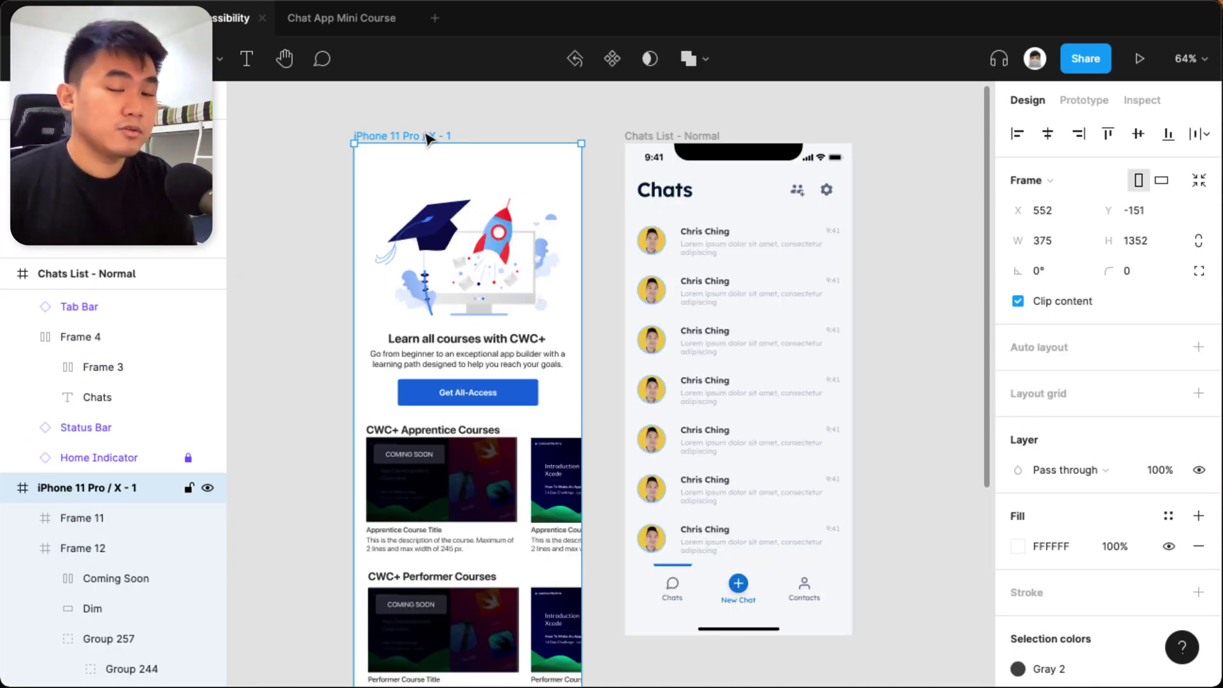
scroll(465, 343, down, 1)
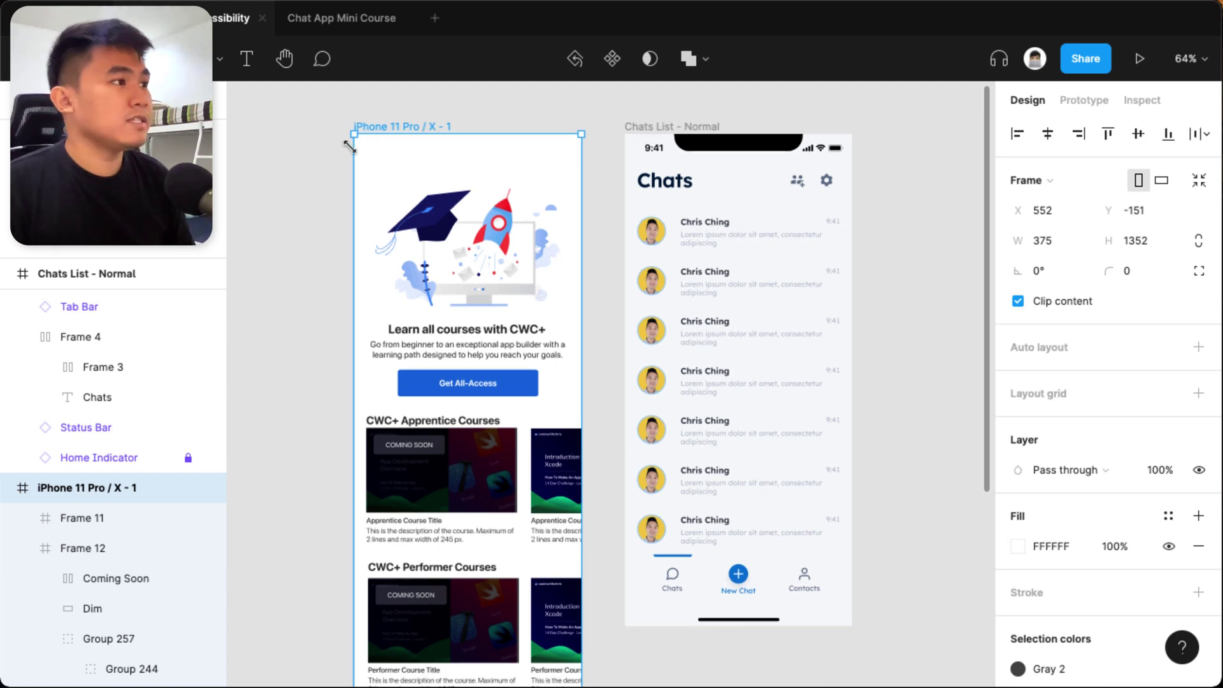
scroll(357, 210, down, 5)
scroll(344, 300, up, 6)
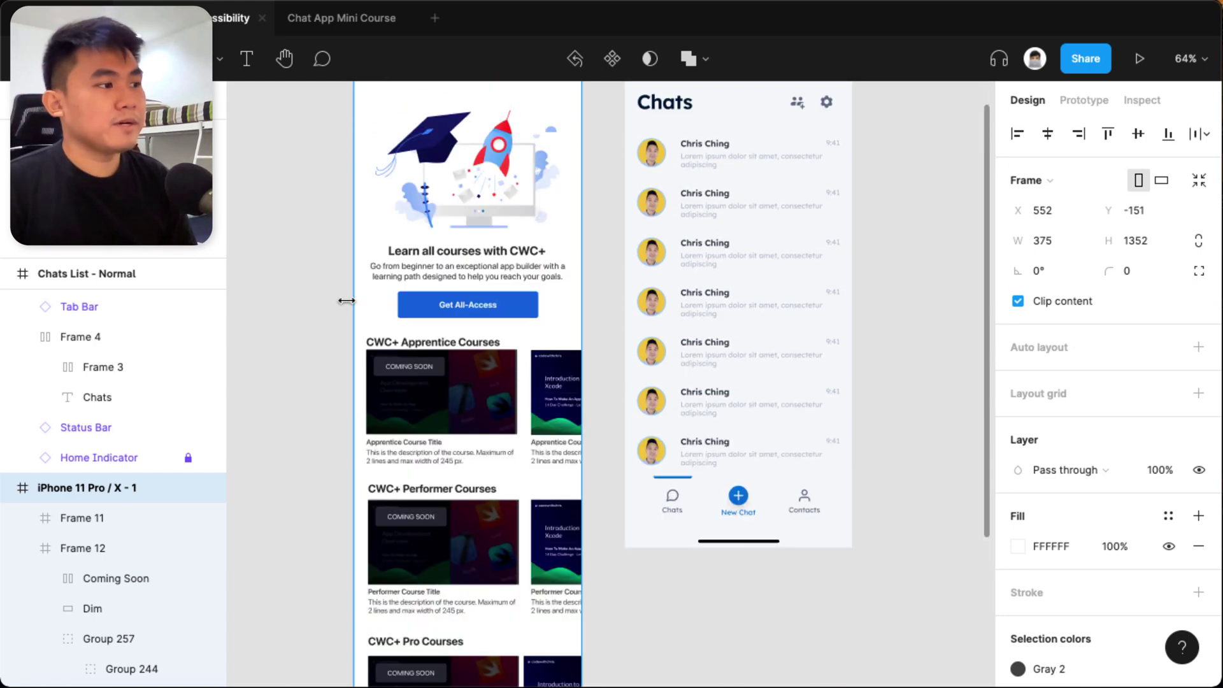
scroll(346, 300, up, 2)
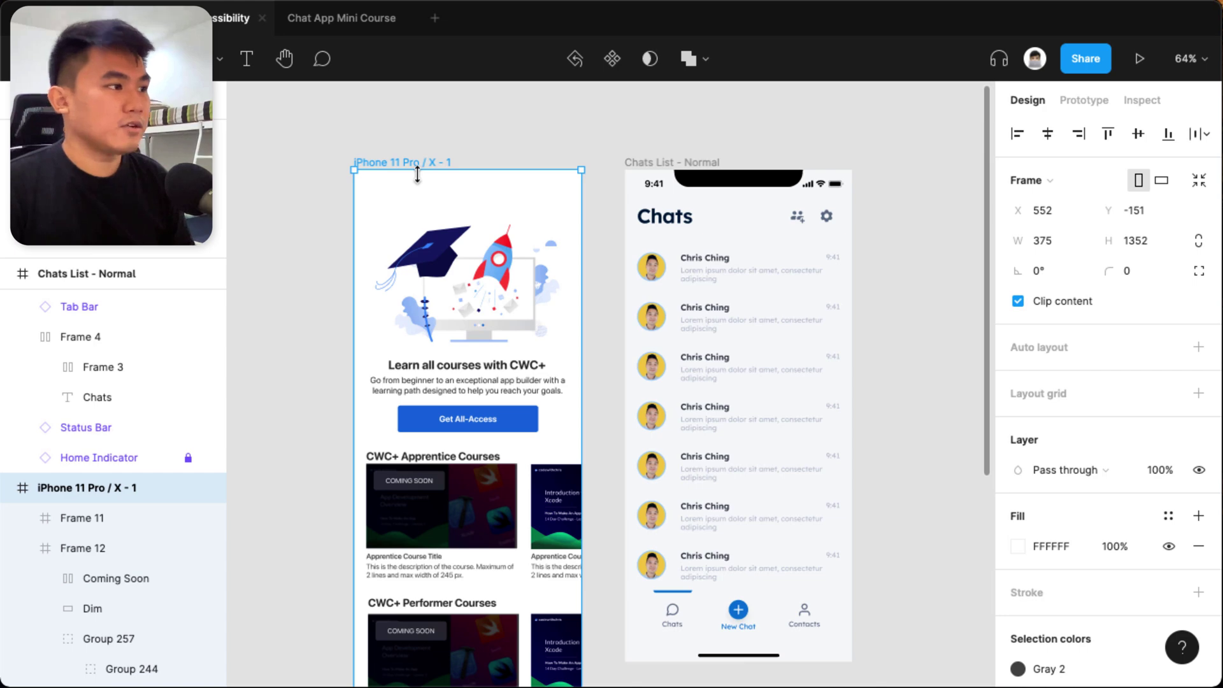
scroll(417, 173, down, 10)
click(505, 172)
key(shift+2)
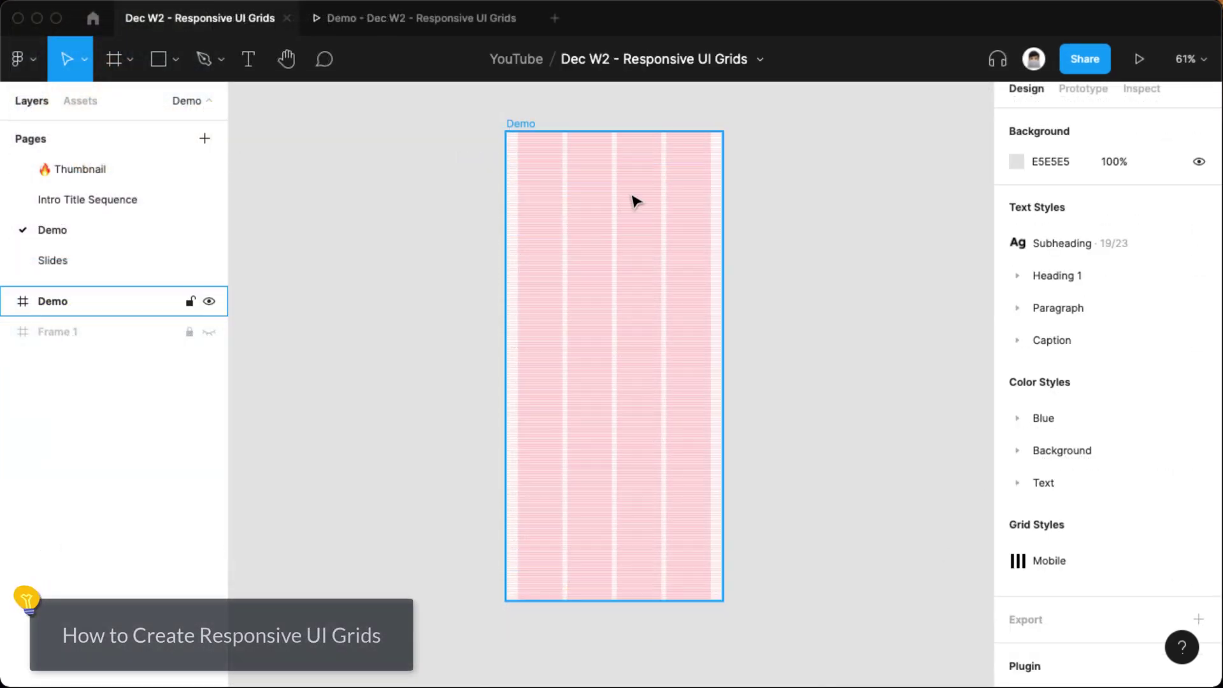
Step: Inspect the Demo frame's Mobile grid style, then add an iPhone 11 Pro/X frame
click(1049, 384)
click(1188, 499)
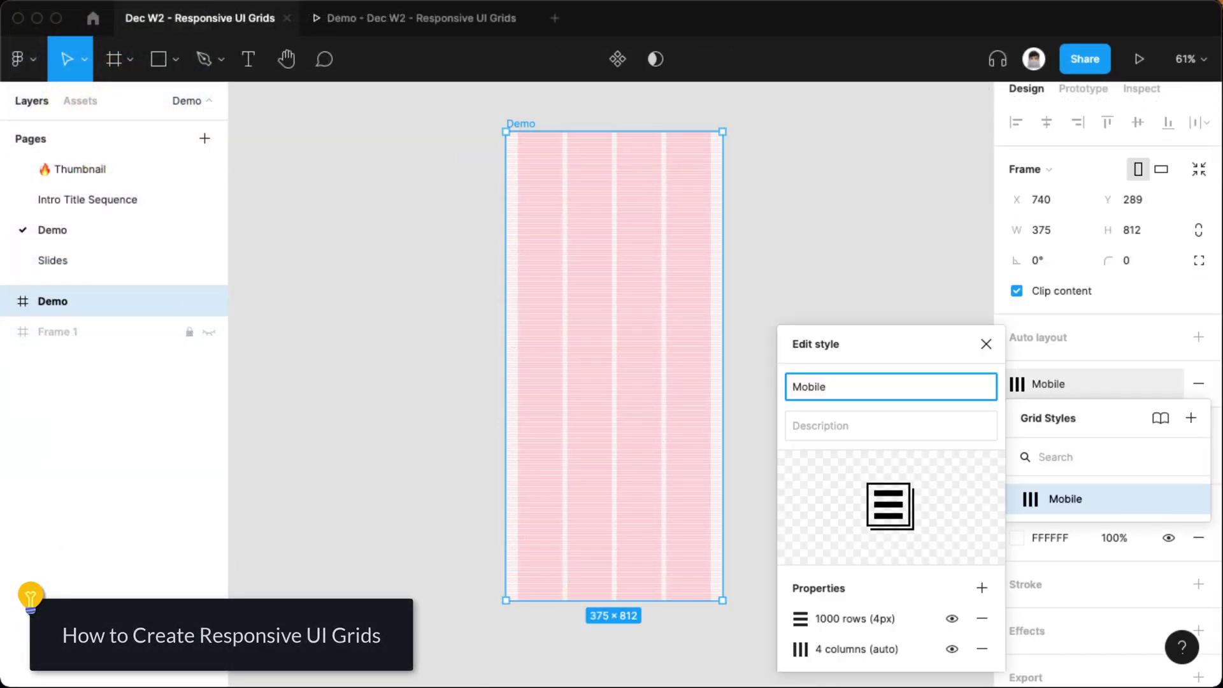
click(771, 246)
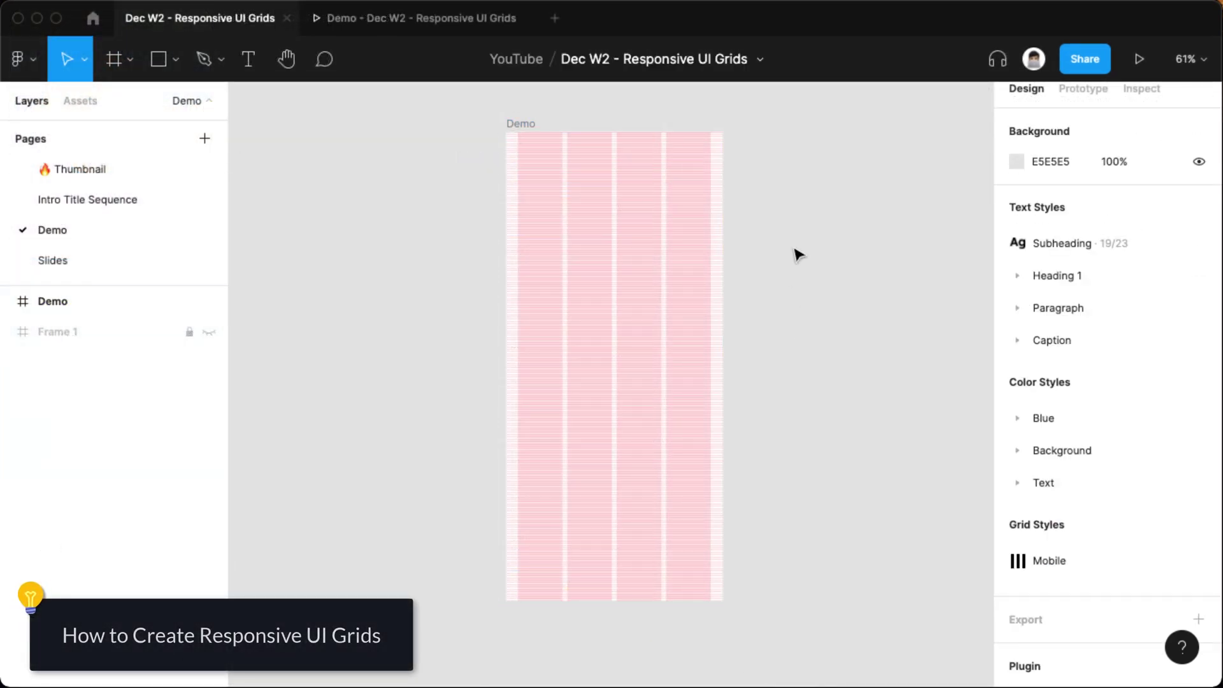
key(f)
click(1058, 306)
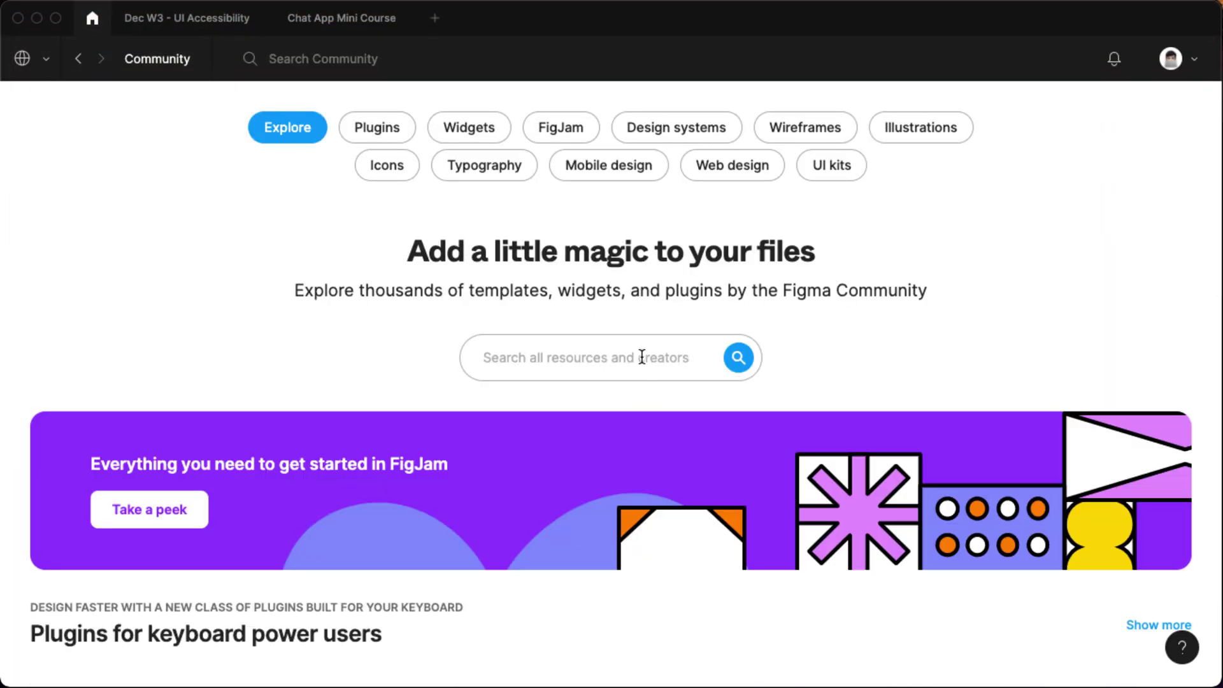
Step: Search Figma Community for A11Y and filter the results to plugins
click(641, 360)
text(A11Y)
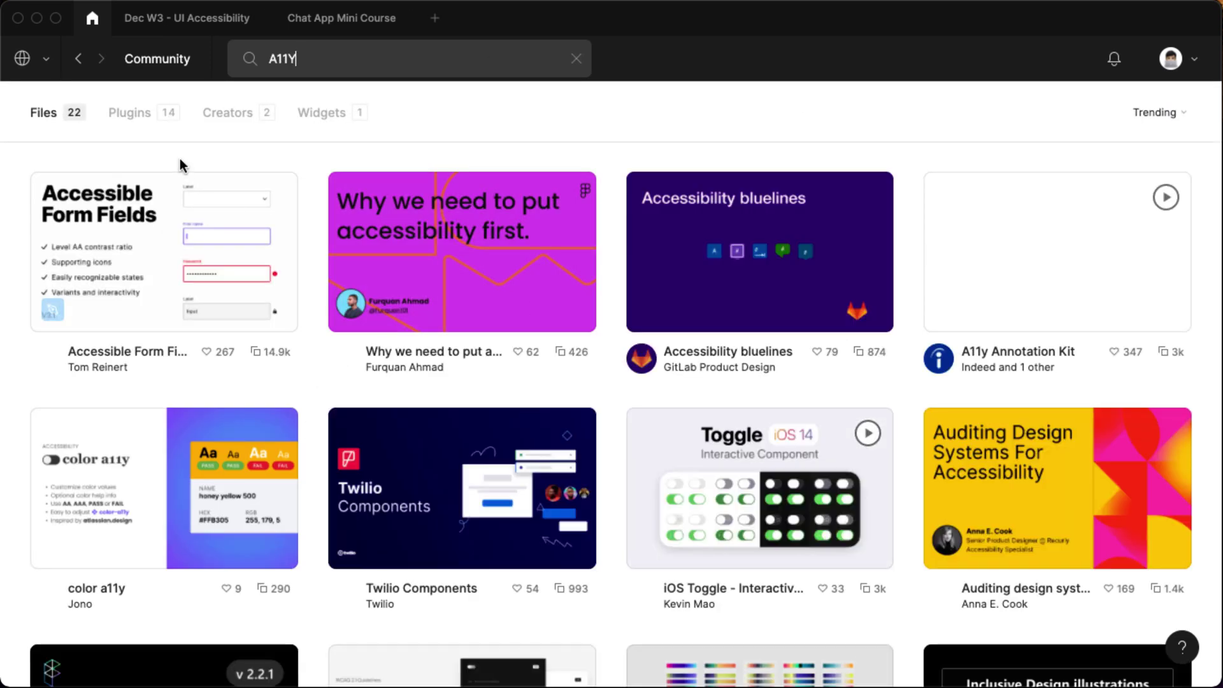
click(109, 113)
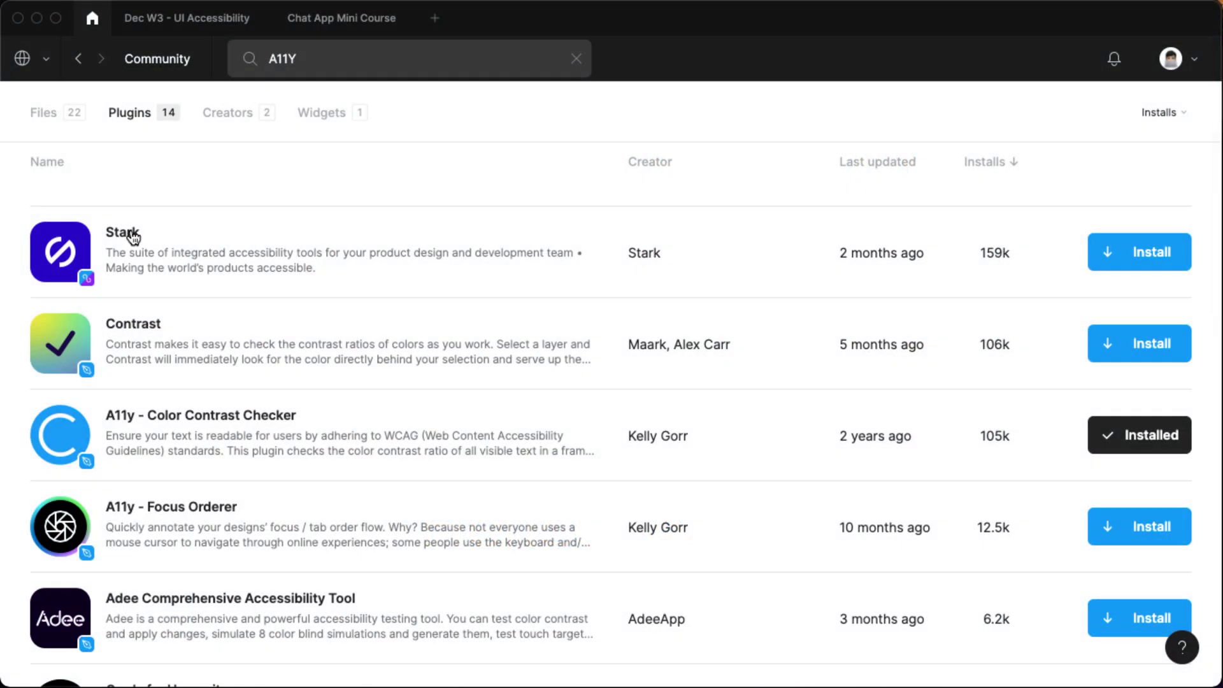
scroll(136, 392, down, 10)
scroll(146, 367, up, 10)
scroll(32, 268, down, 9)
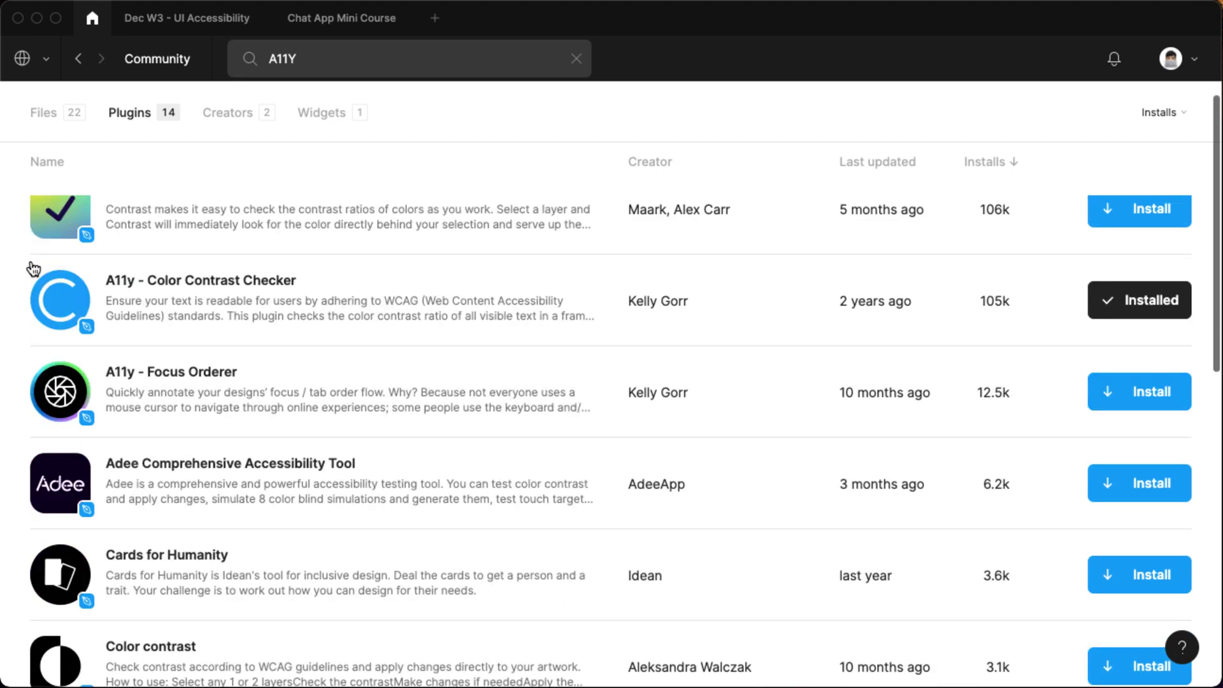
scroll(32, 268, up, 9)
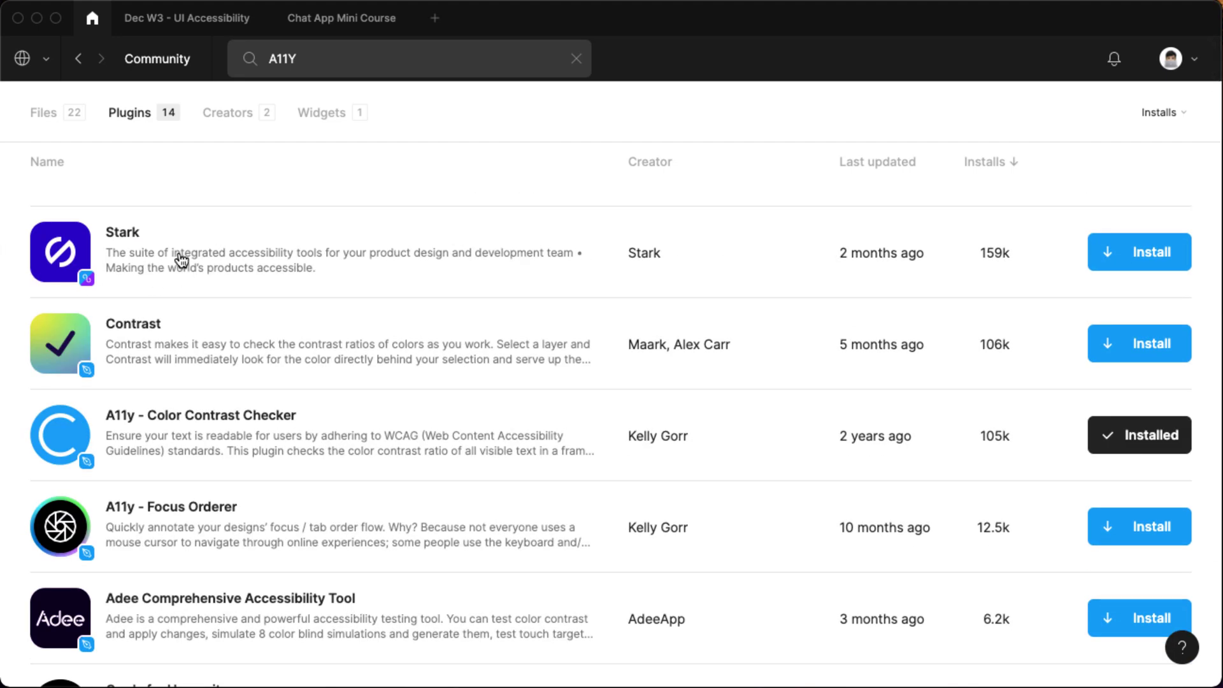
Step: Open the A11y - Color Contrast Checker plugin page and scroll through it
click(130, 423)
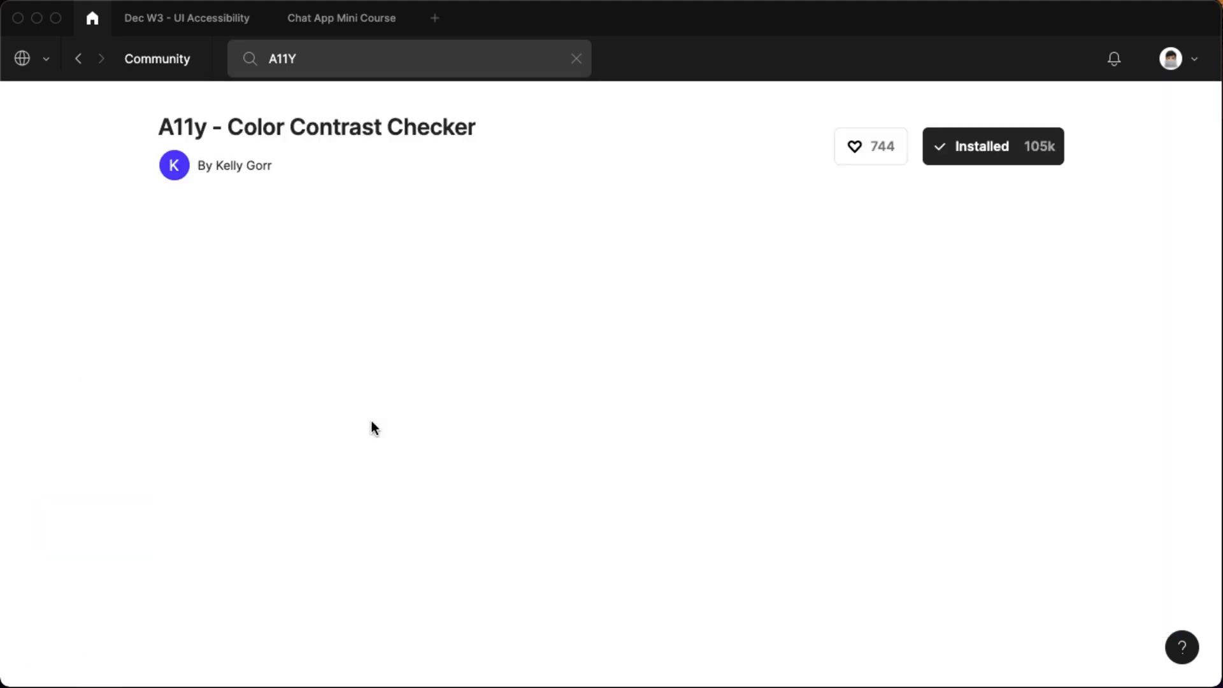
scroll(422, 431, down, 6)
scroll(245, 376, up, 5)
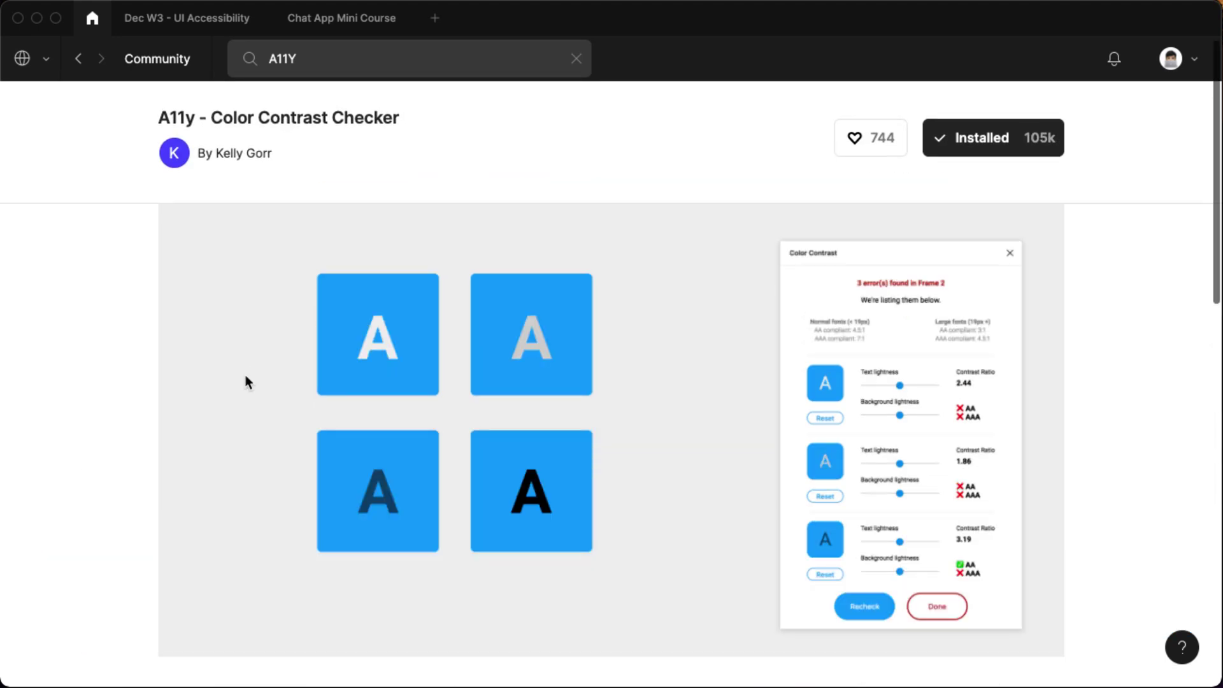
scroll(245, 376, down, 5)
scroll(245, 375, down, 1)
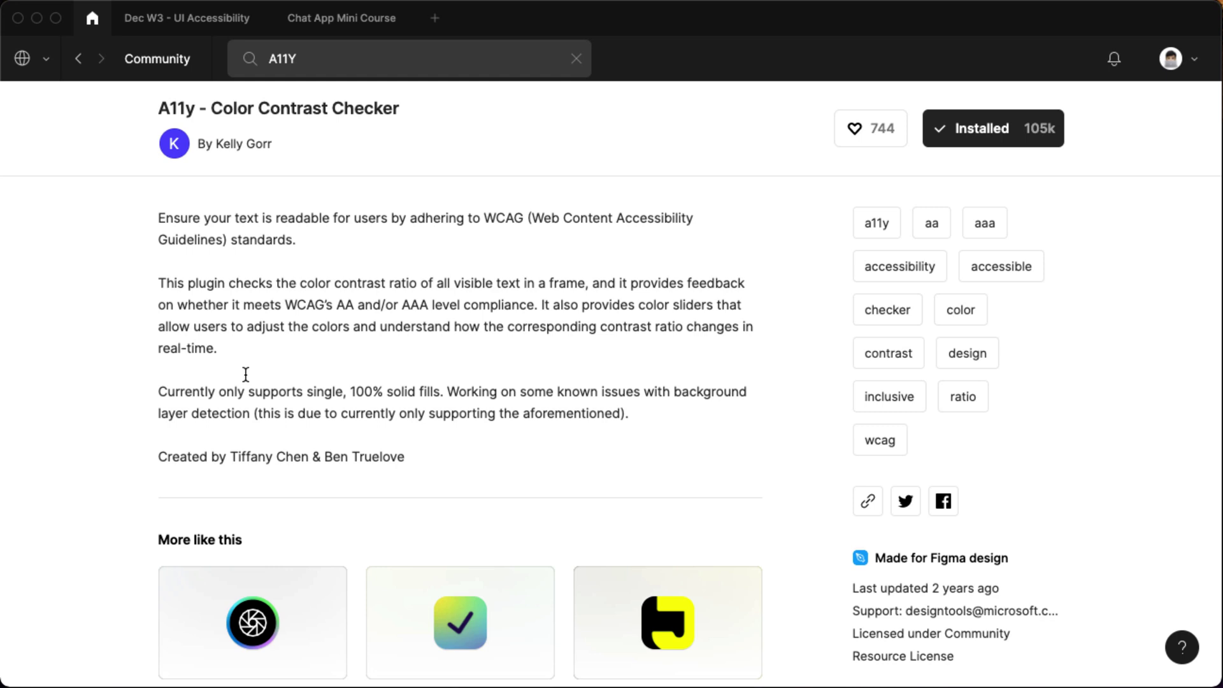
scroll(245, 375, up, 1)
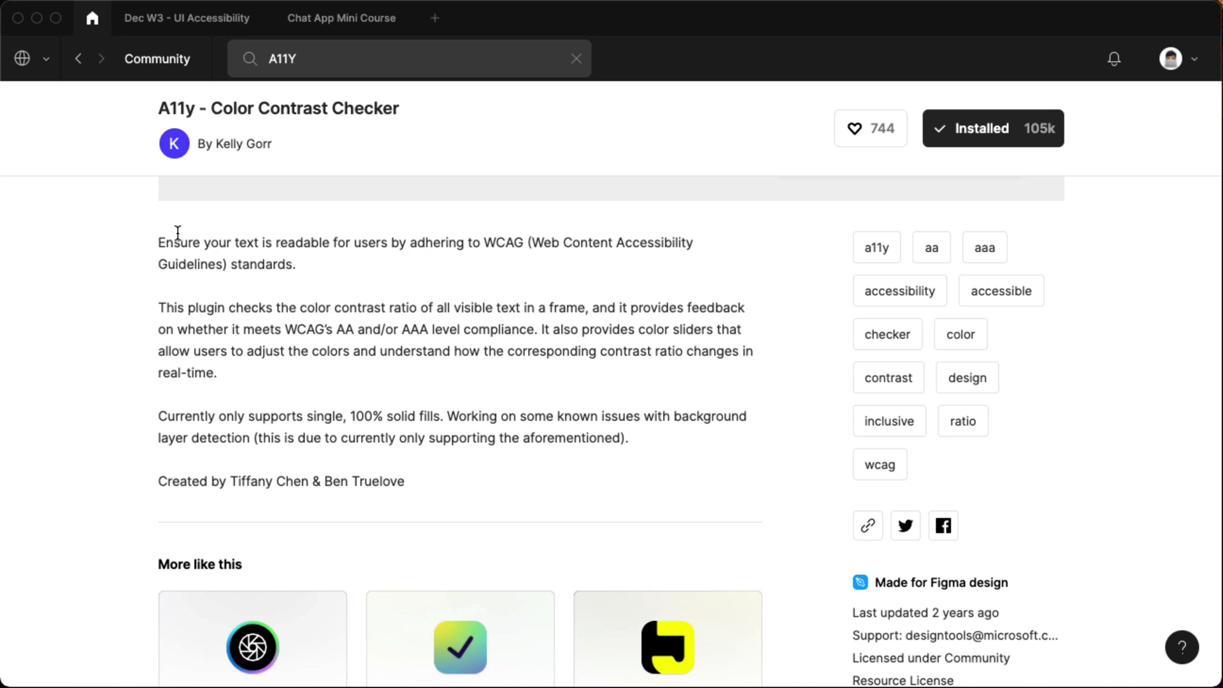
Step: Highlight the plugin's first description paragraph, then return to the Dec W3 - UI Accessibility file
drag(174, 233, 410, 488)
click(295, 248)
drag(308, 268, 410, 487)
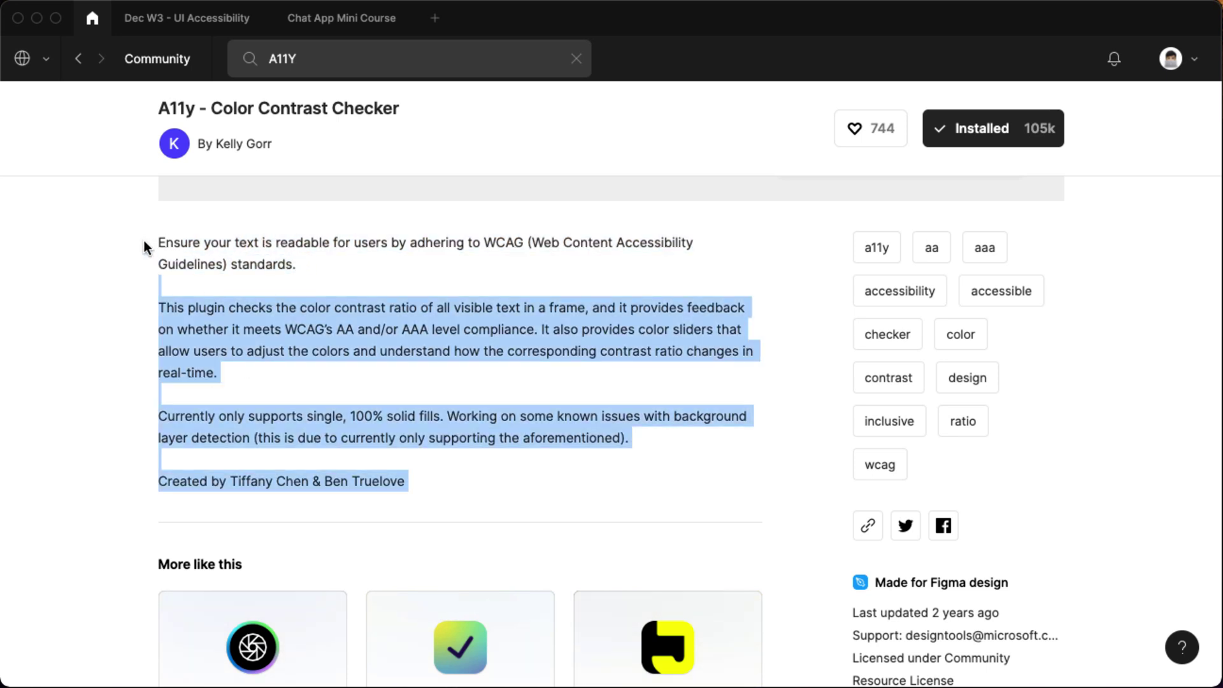
click(153, 242)
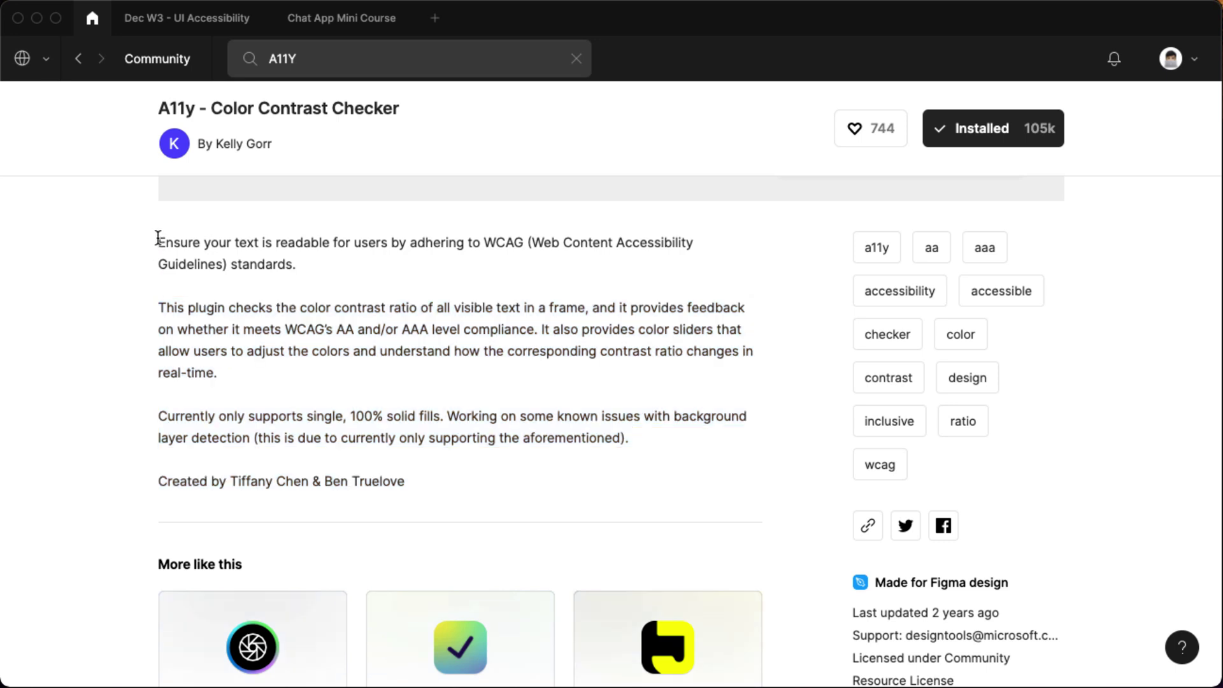
drag(159, 238, 453, 282)
click(342, 18)
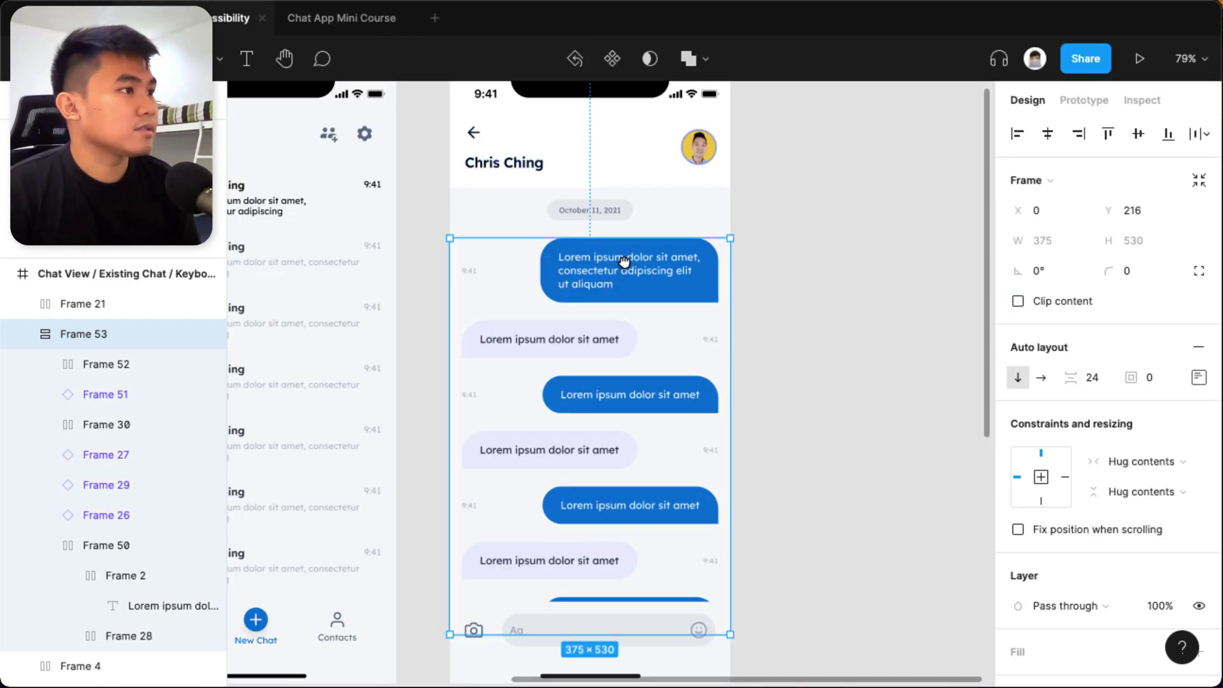
Step: Run the A11y - Color Contrast Checker on Frame 50, the first message row
scroll(623, 261, up, 2)
click(703, 348)
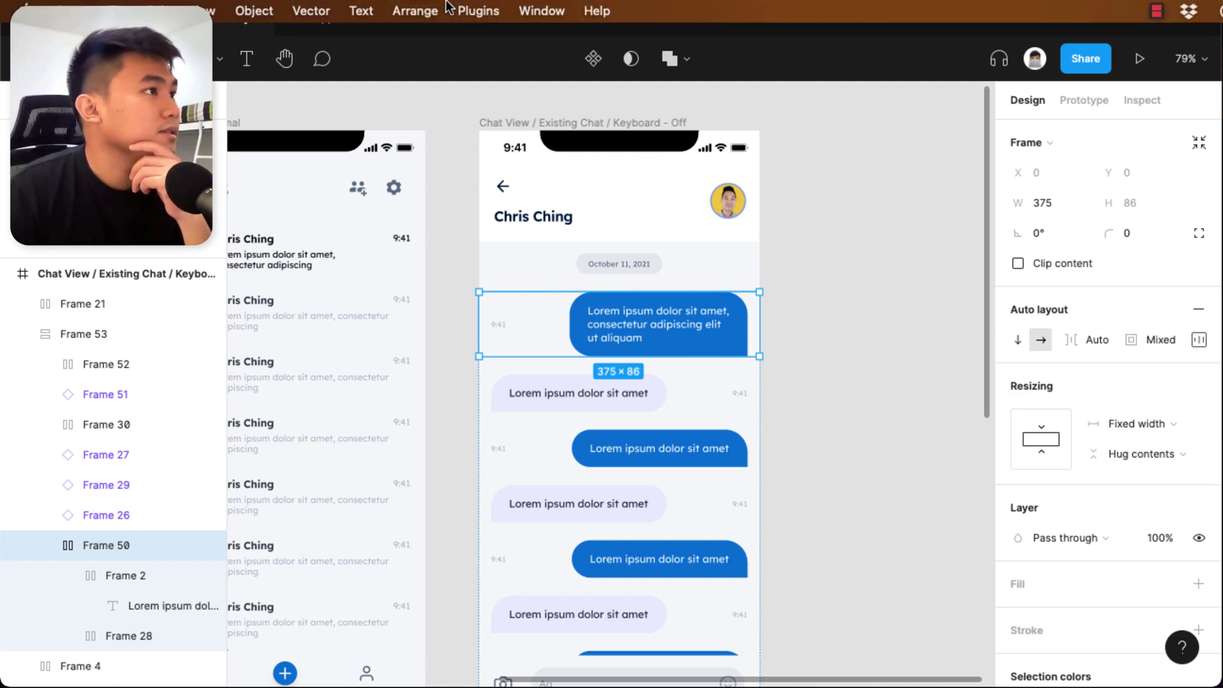
click(479, 11)
click(510, 39)
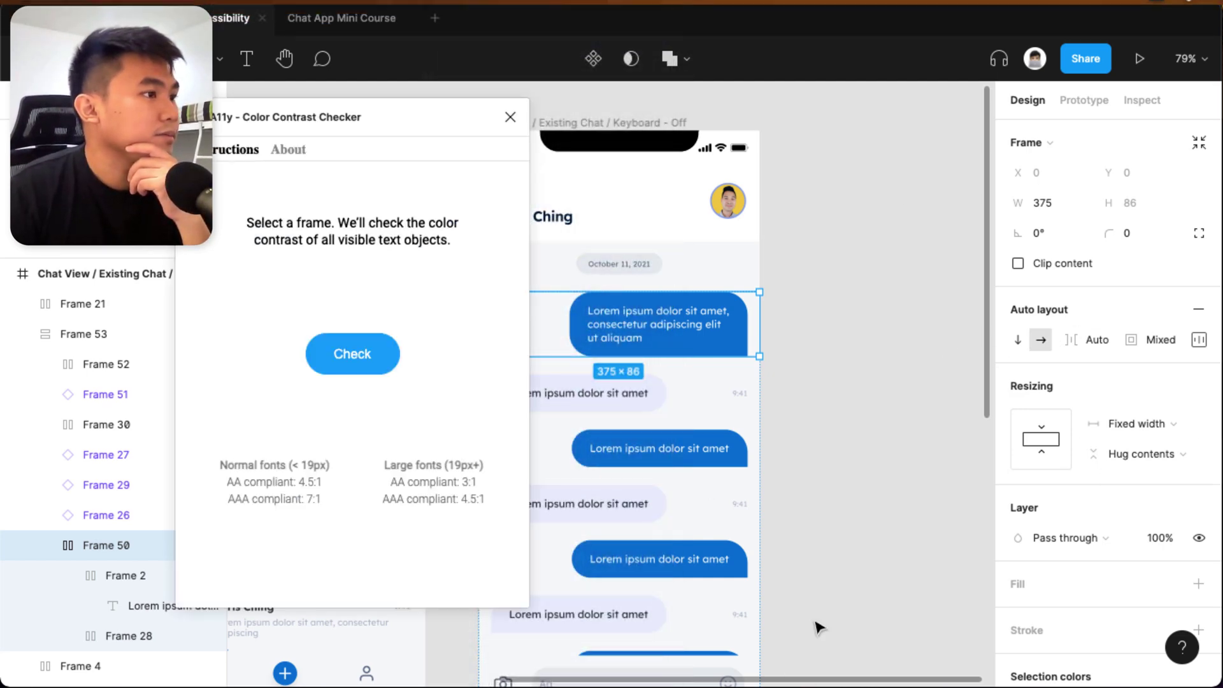
drag(431, 110, 1080, 130)
click(1005, 377)
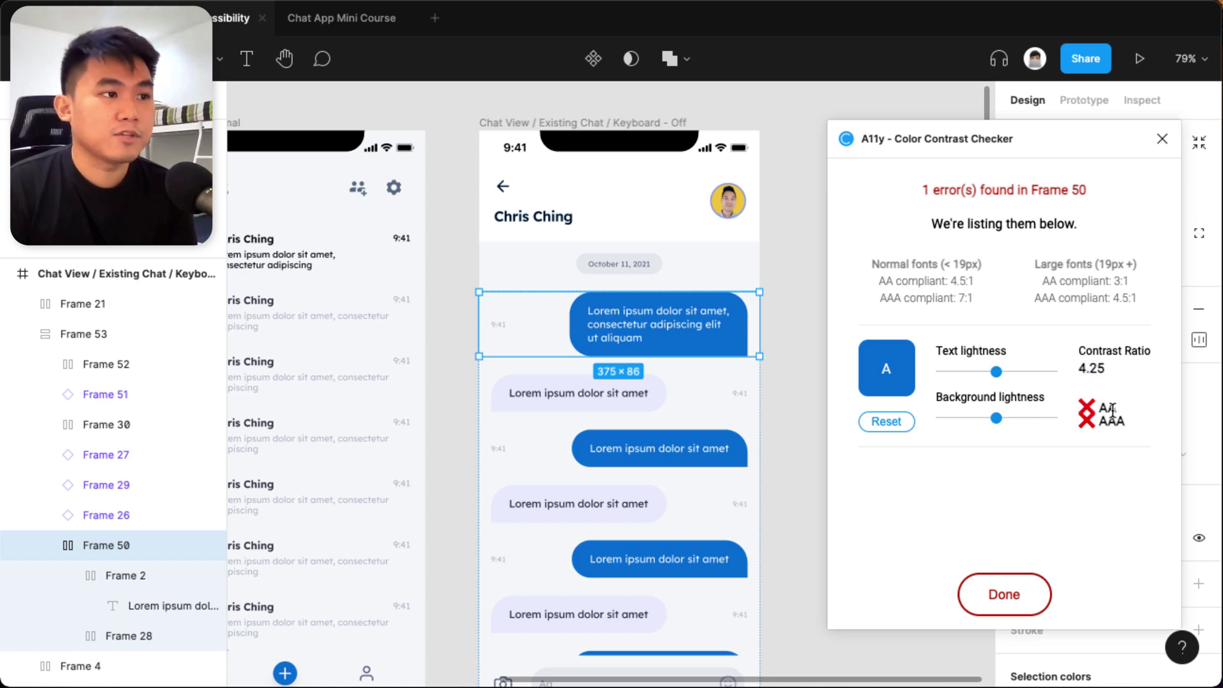
Step: Raise Frame 50's text lightness until contrast reaches 4.52 and passes AA
drag(1097, 420, 1120, 425)
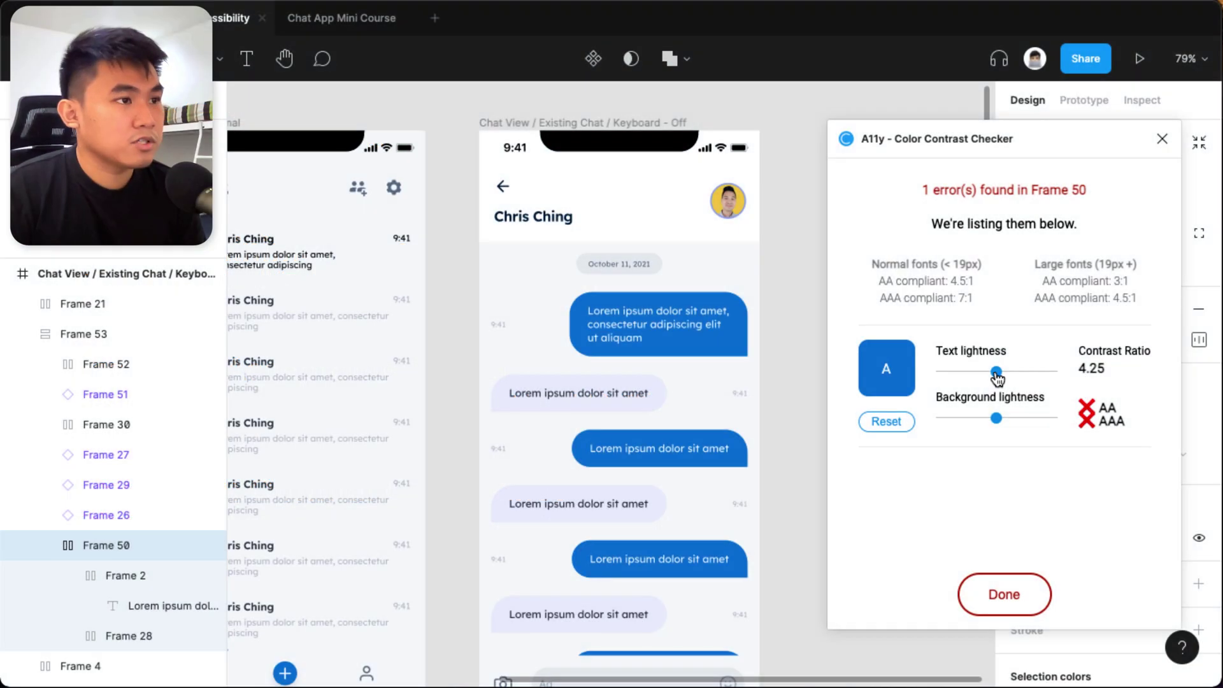
drag(1001, 374, 1005, 379)
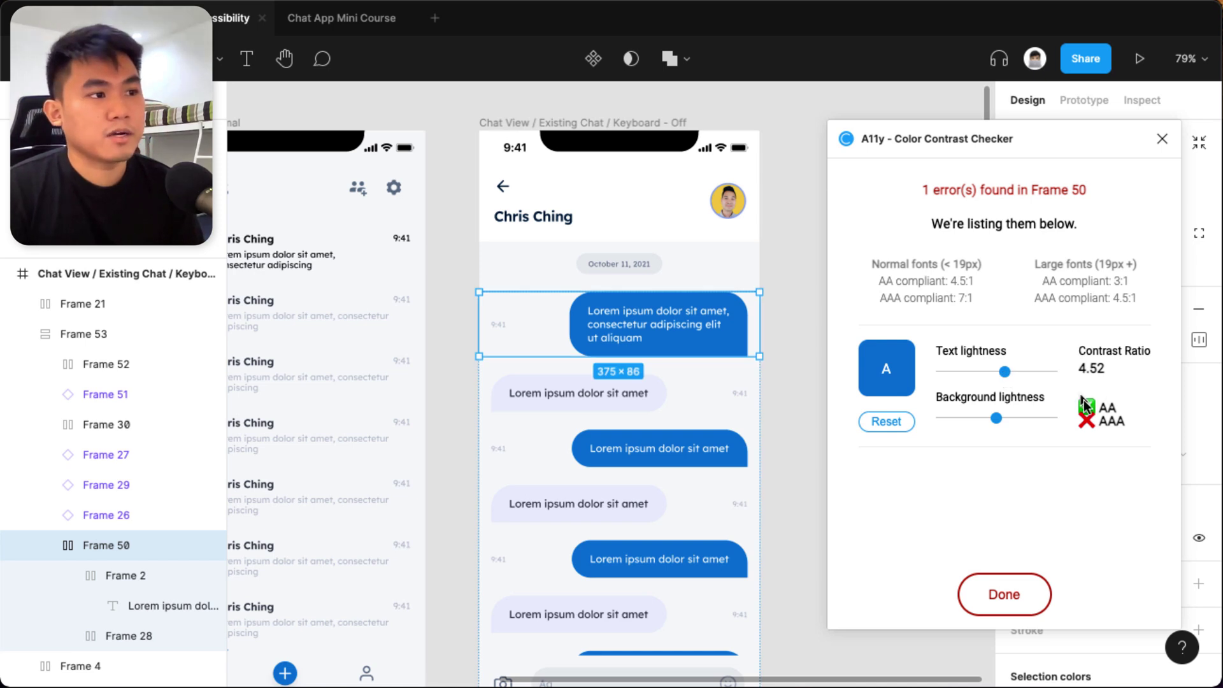
mouse_move(1017, 377)
mouse_down()
mouse_move(1058, 378)
mouse_move(1004, 376)
mouse_up()
click(886, 421)
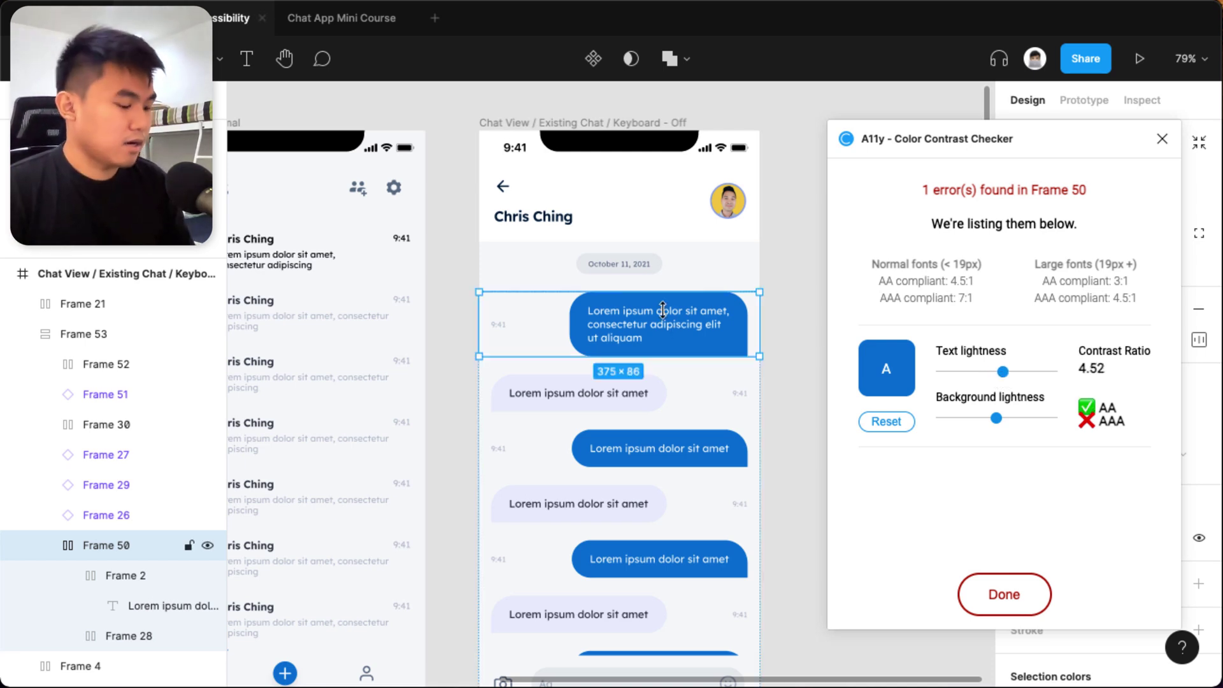
Step: Select parent Frame 53, finish the check back to the plugin start screen, and deselect
scroll(654, 299, up, 3)
key(Escape)
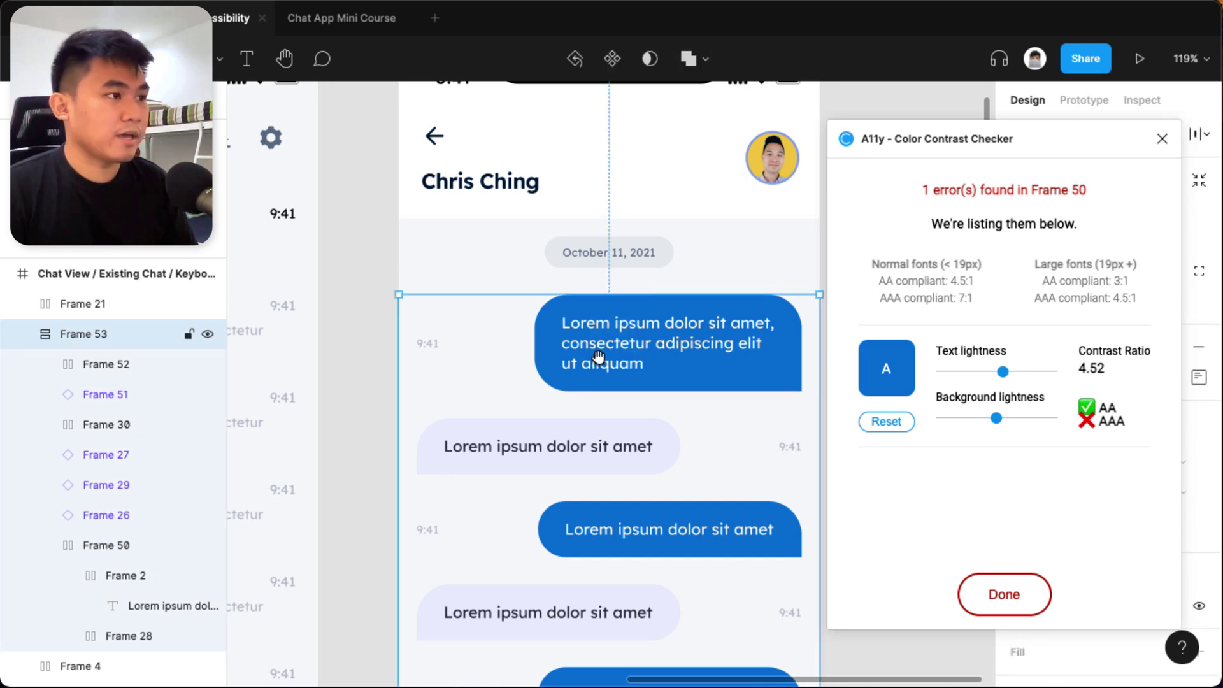
scroll(603, 344, up, 2)
scroll(604, 344, right, 2)
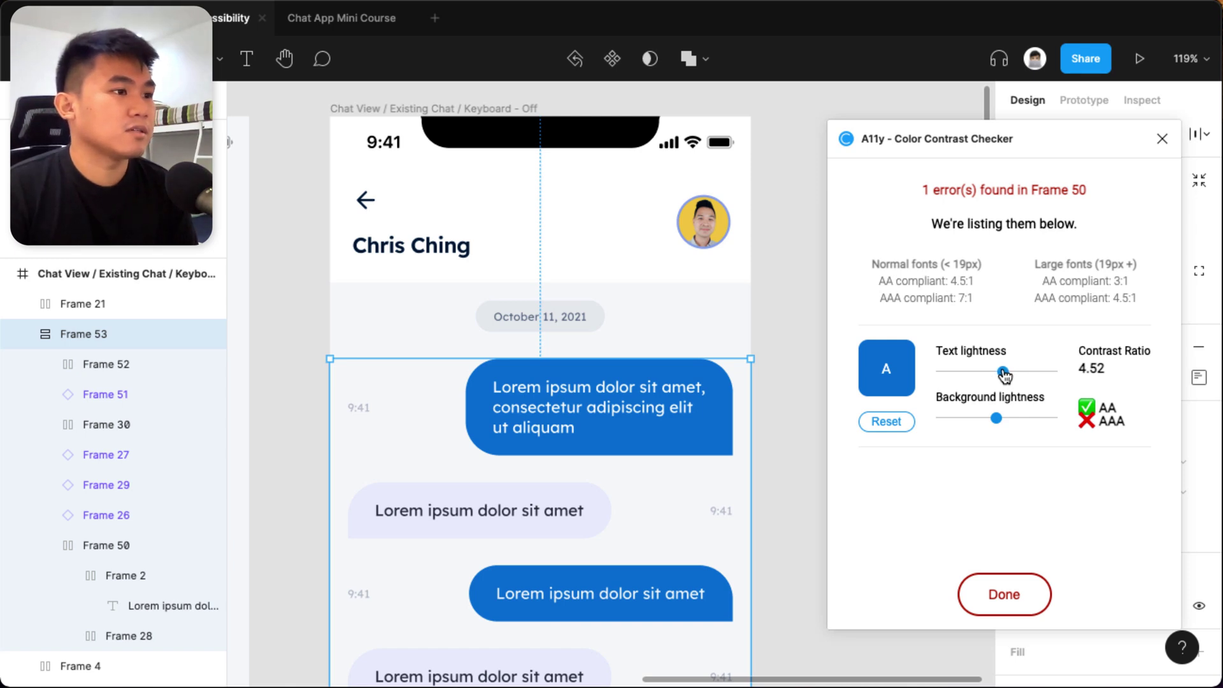
click(1024, 608)
click(800, 560)
Step: Run the contrast check on the grey incoming bubble (Frame 3) and confirm its AAAMAZING result
click(679, 413)
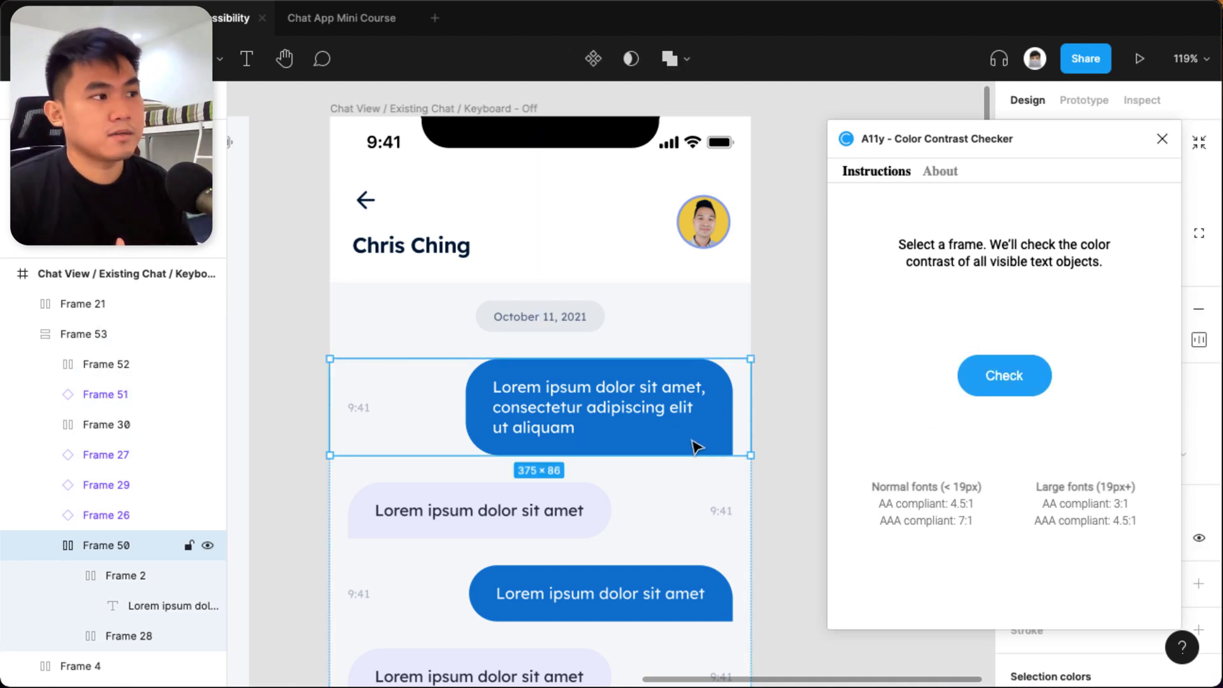
click(747, 490)
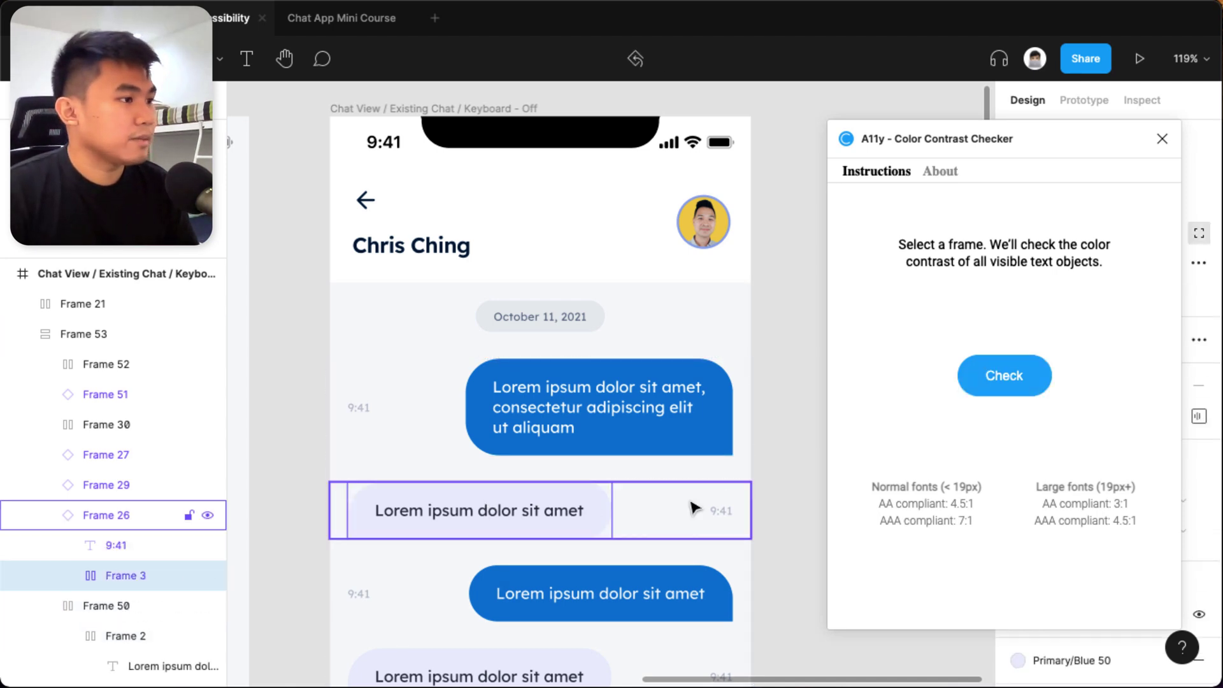
click(773, 476)
click(664, 525)
click(605, 524)
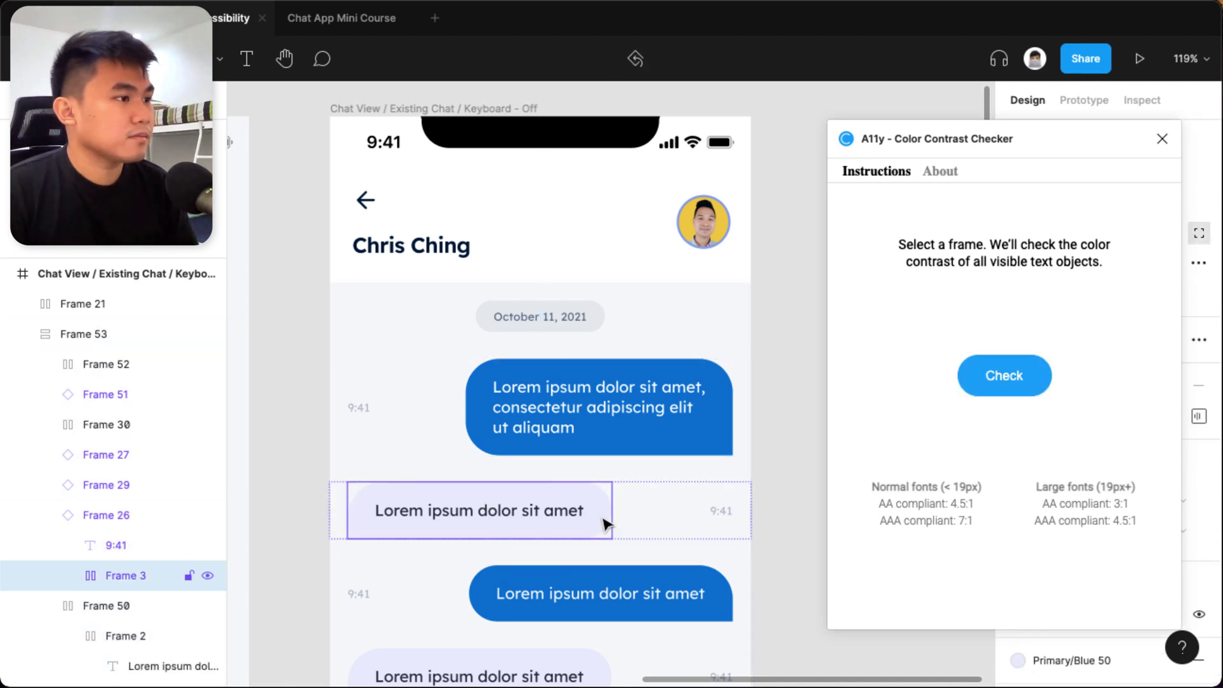
click(997, 377)
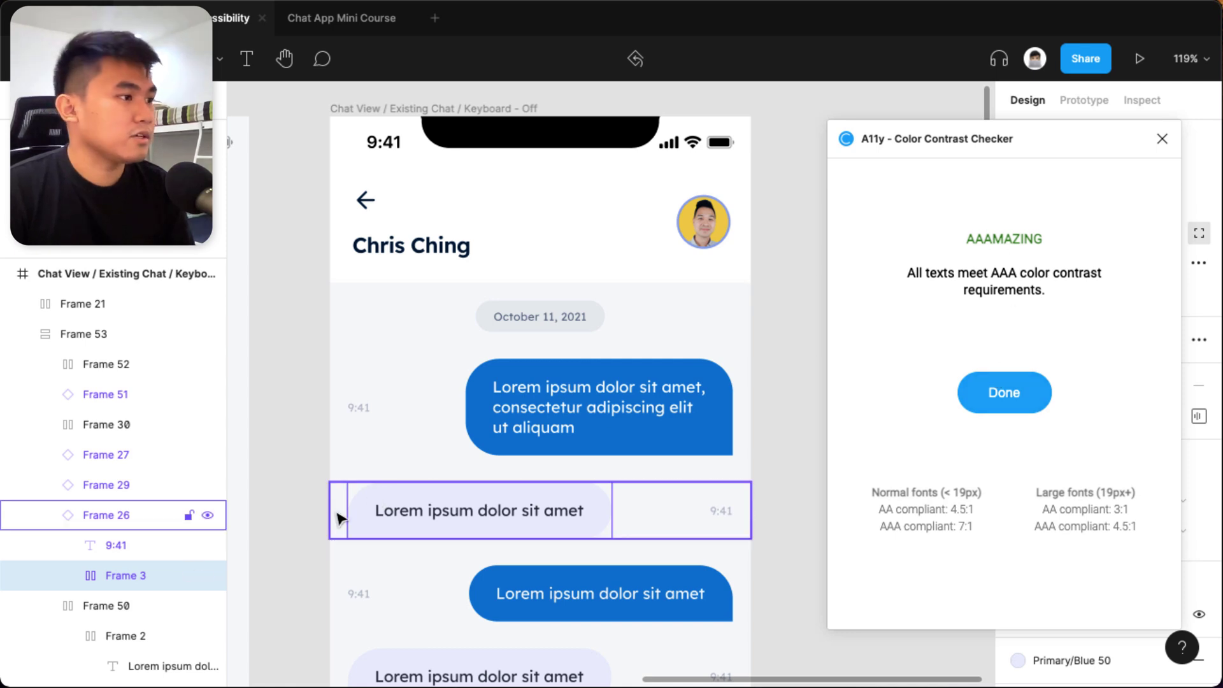
drag(953, 276, 1092, 315)
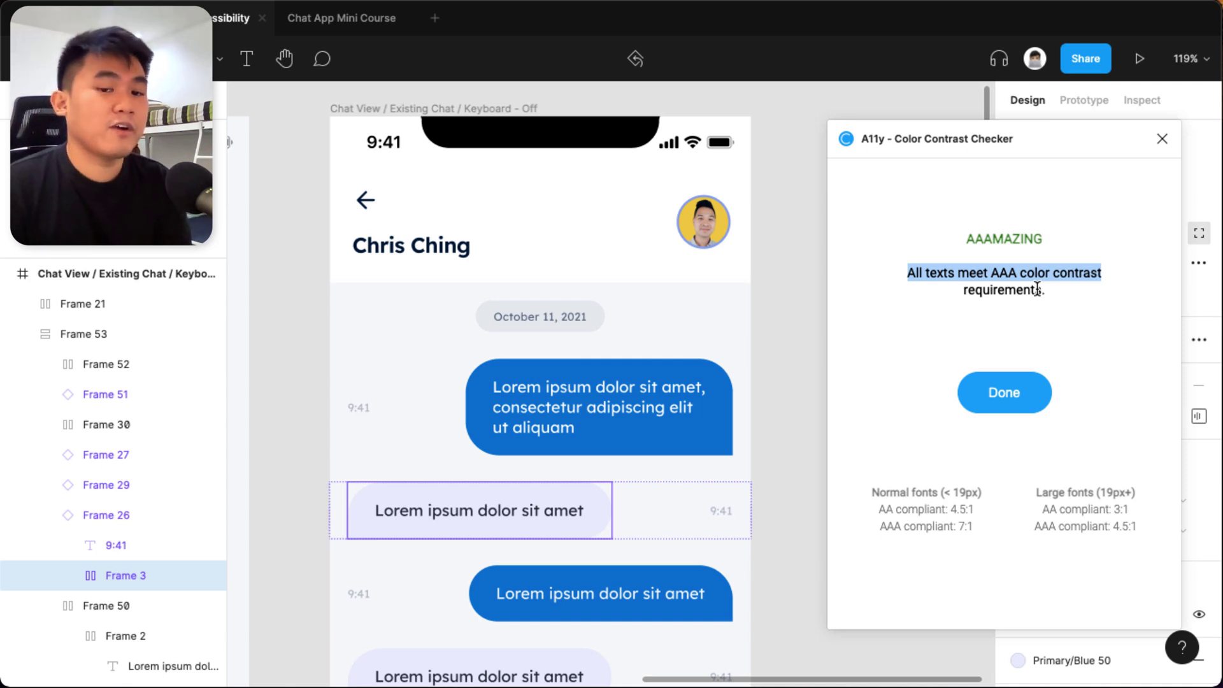
click(951, 323)
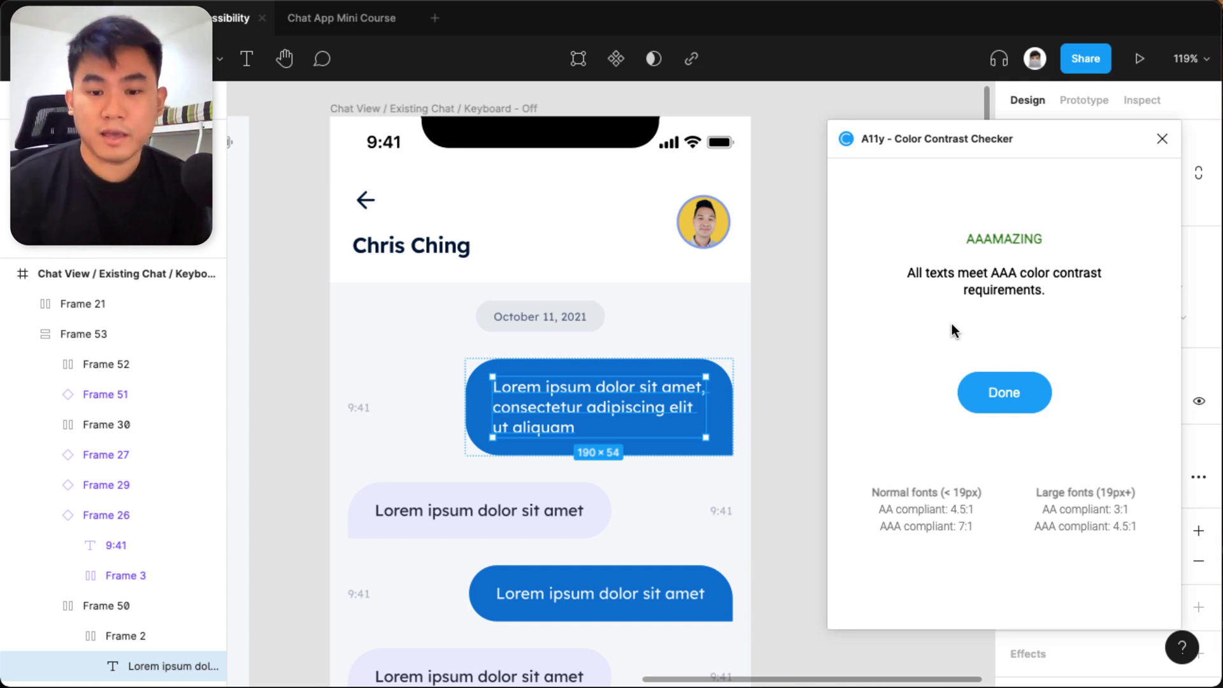
key(Escape)
key(Escape)
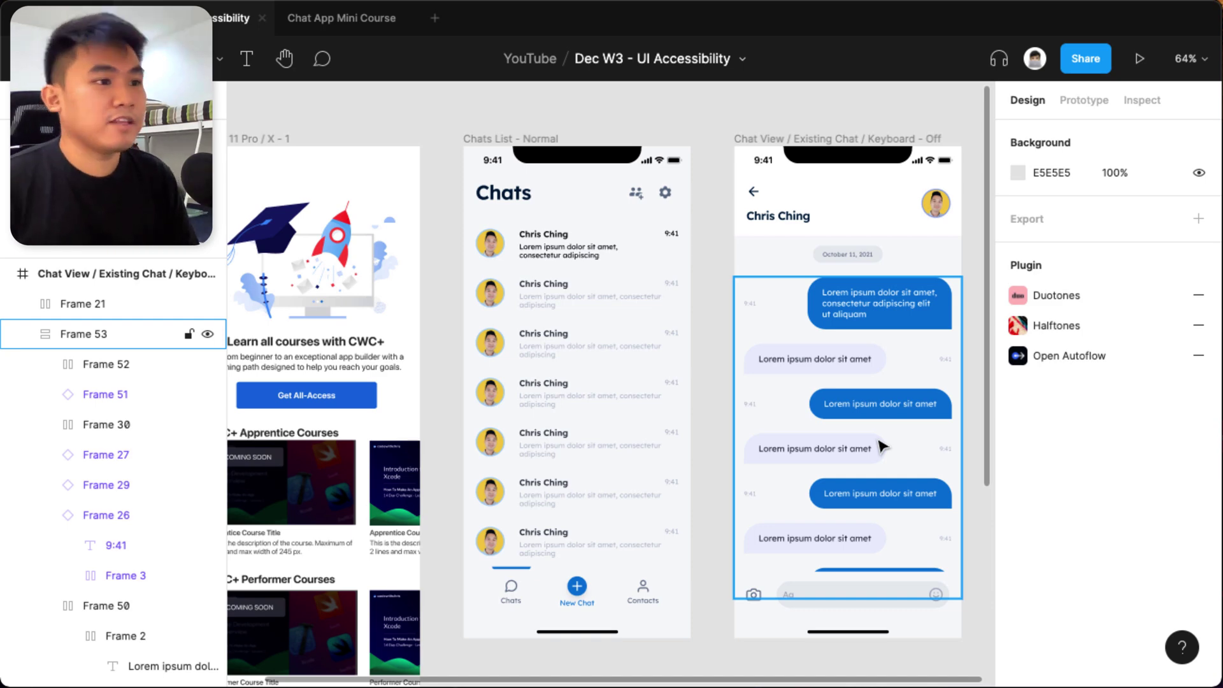
Step: Inspect the Chats List header, the fourth chat item and the tab bar's blue indicator
click(488, 167)
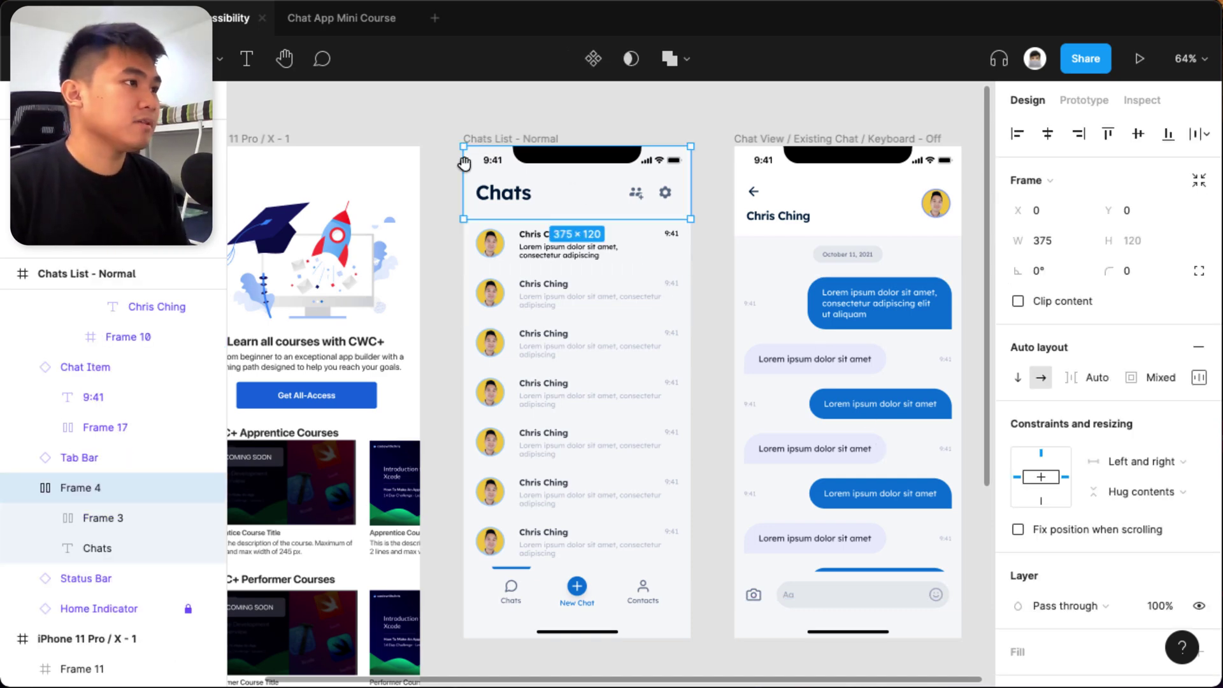
scroll(463, 165, left, 2)
scroll(554, 563, up, 5)
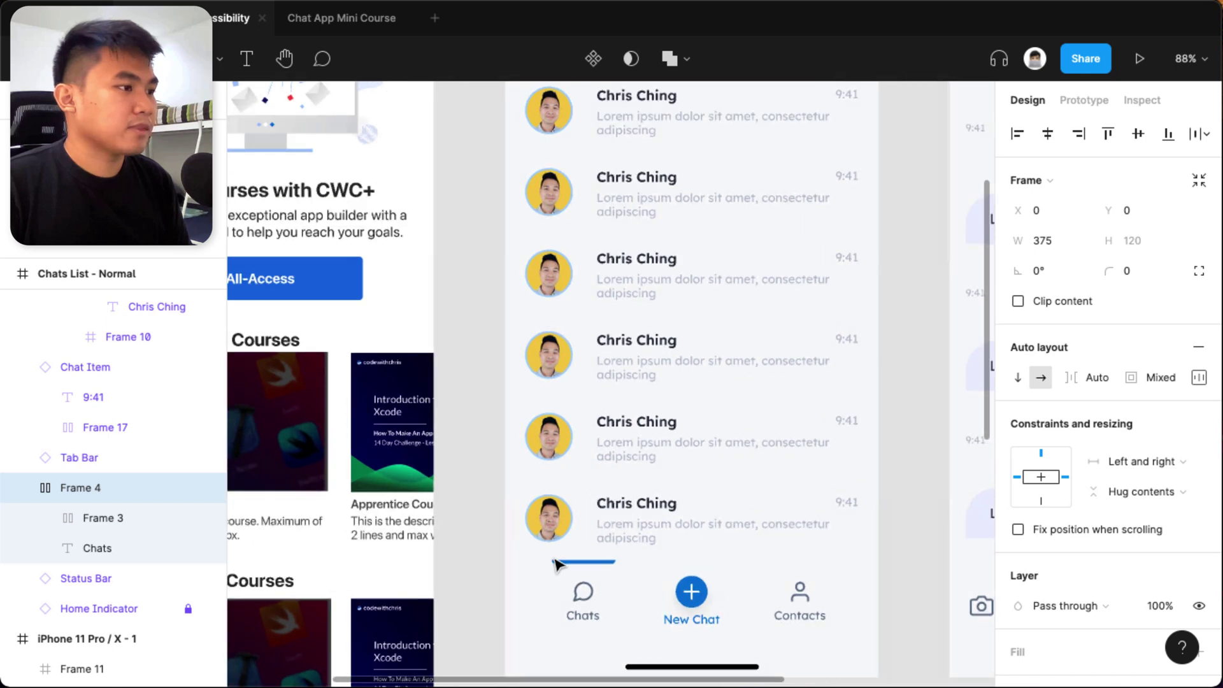
scroll(568, 576, up, 5)
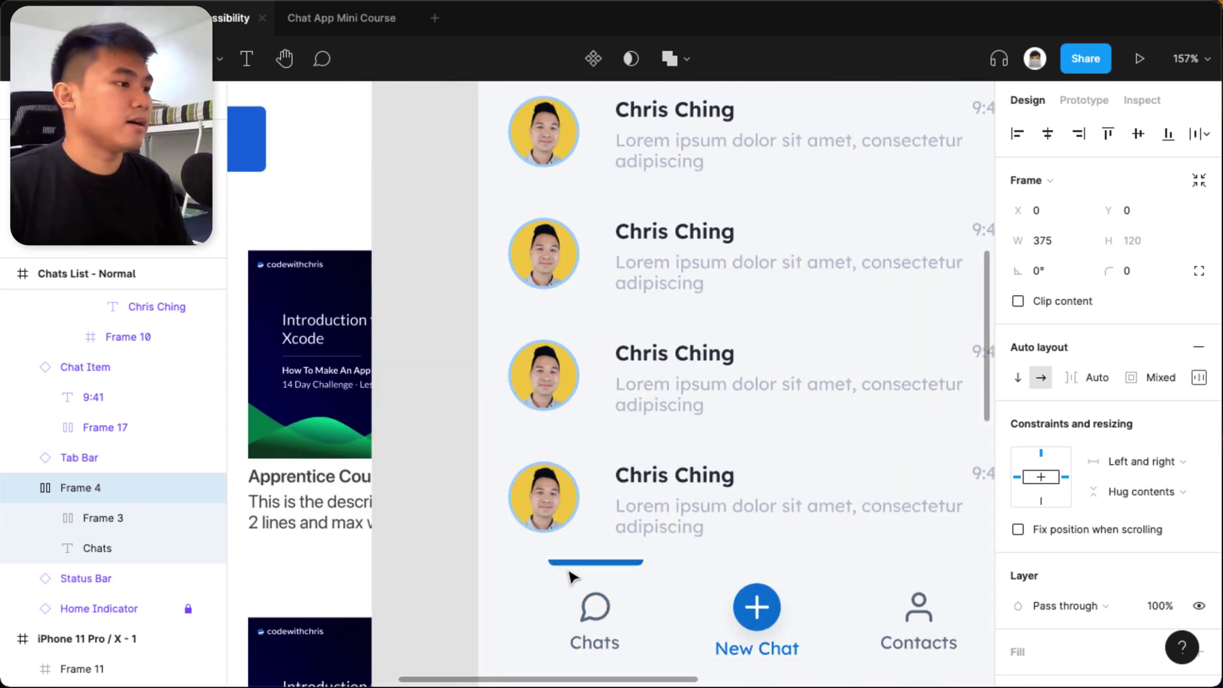
scroll(569, 577, up, 5)
scroll(571, 576, down, 10)
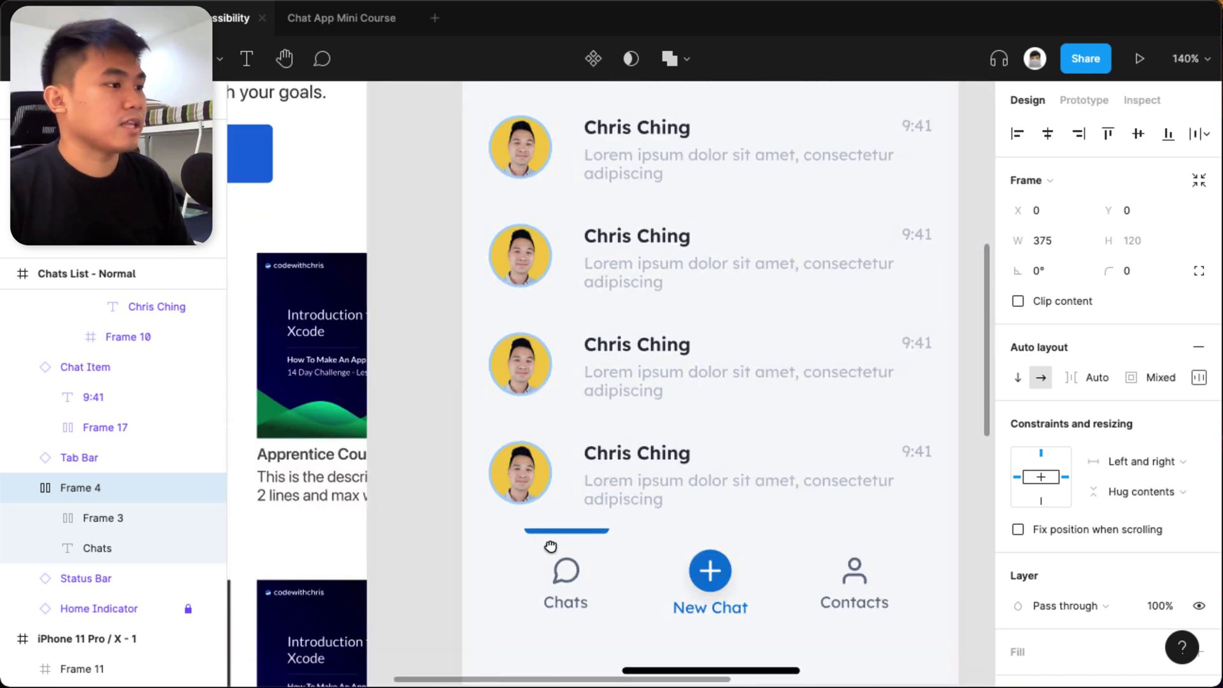
click(499, 500)
scroll(499, 510, up, 5)
click(499, 515)
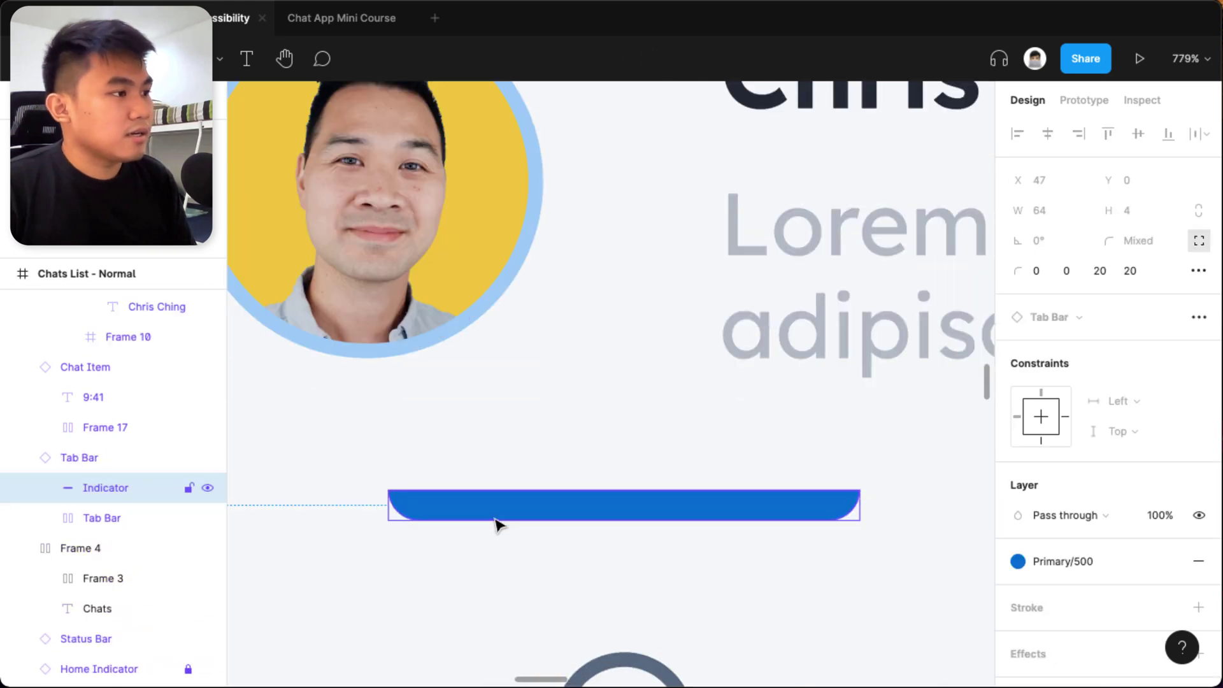
scroll(501, 517, down, 6)
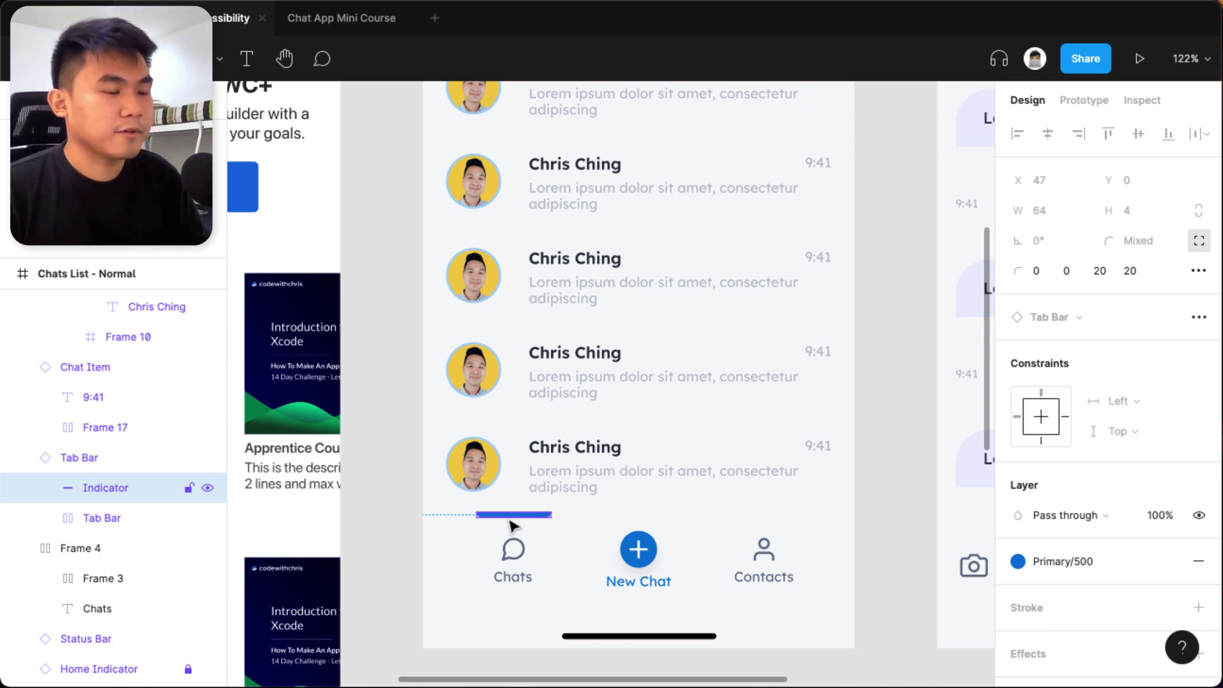
scroll(509, 525, down, 4)
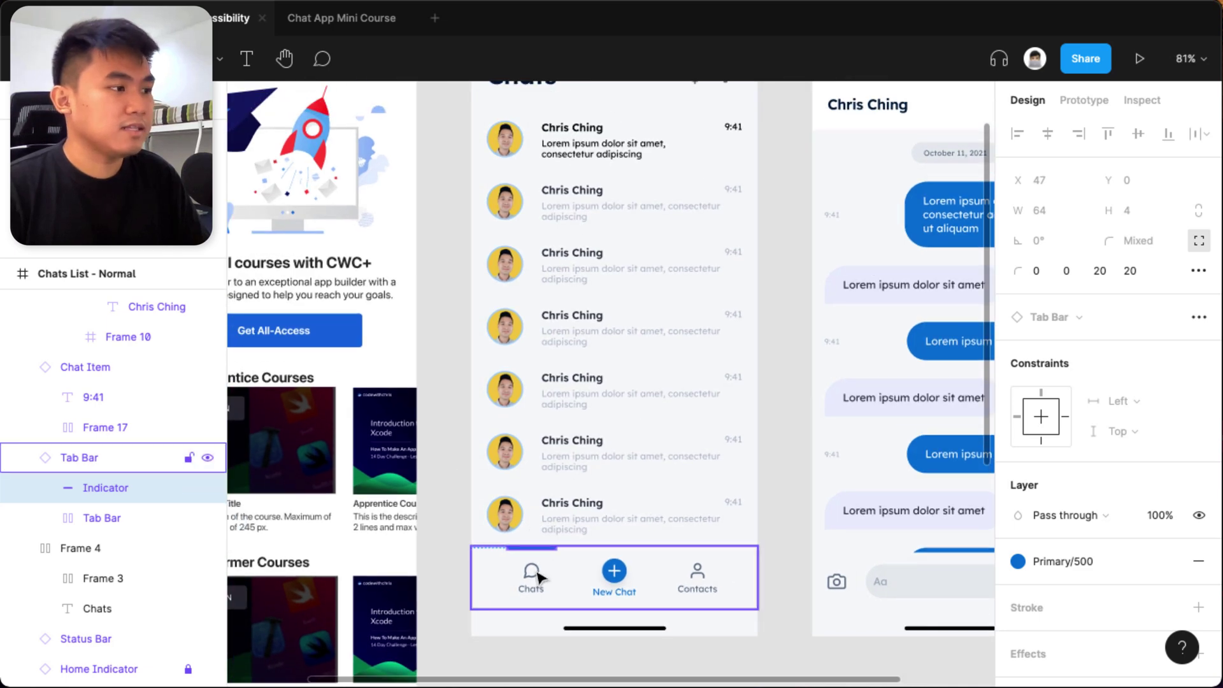
Step: Set the Chats List Tab Bar instance's Selected variant to Contacts
click(519, 577)
scroll(532, 567, down, 3)
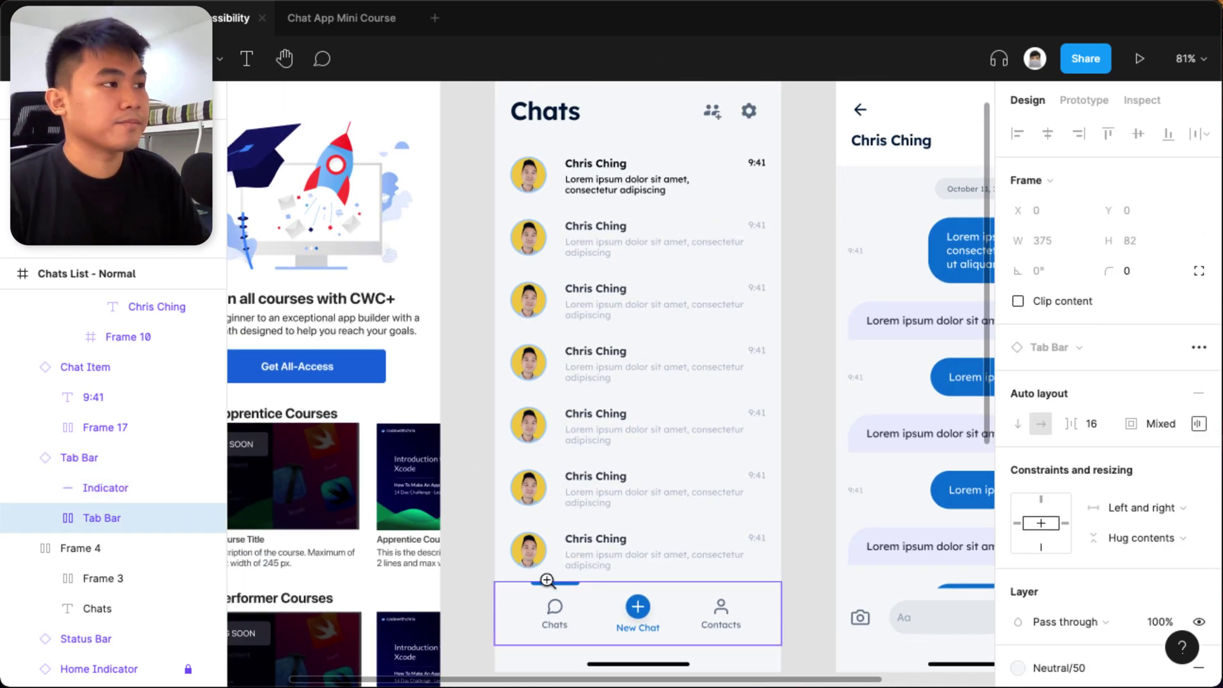
scroll(641, 637, up, 8)
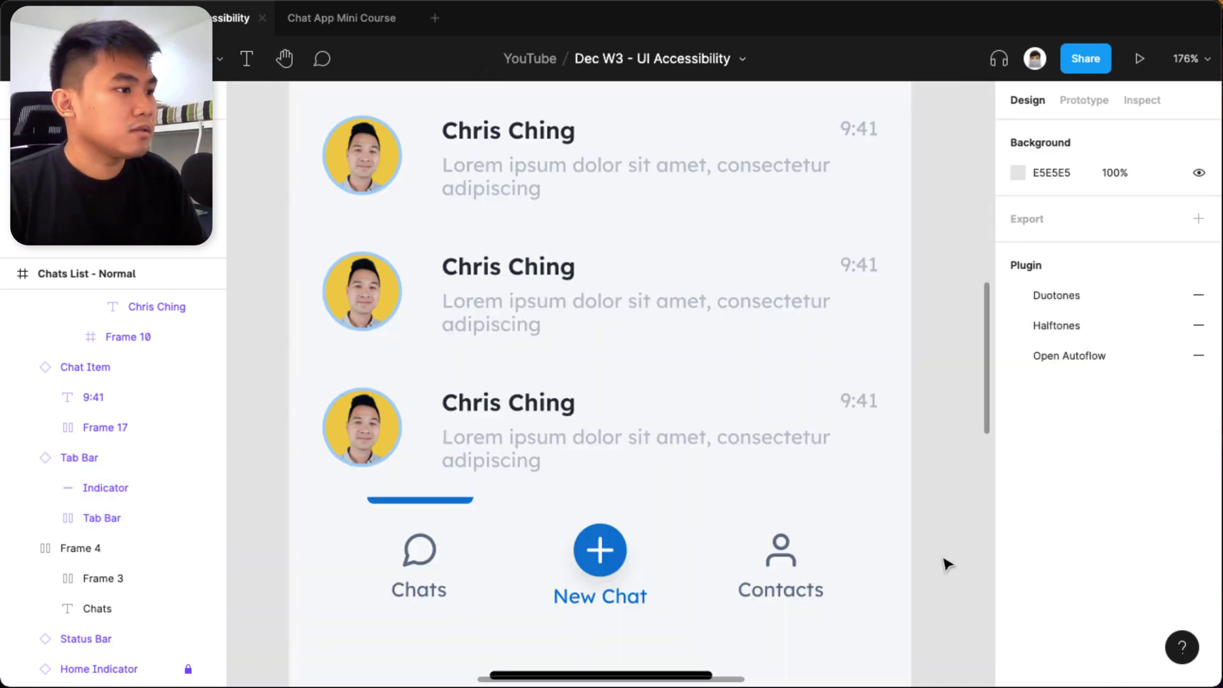
click(798, 550)
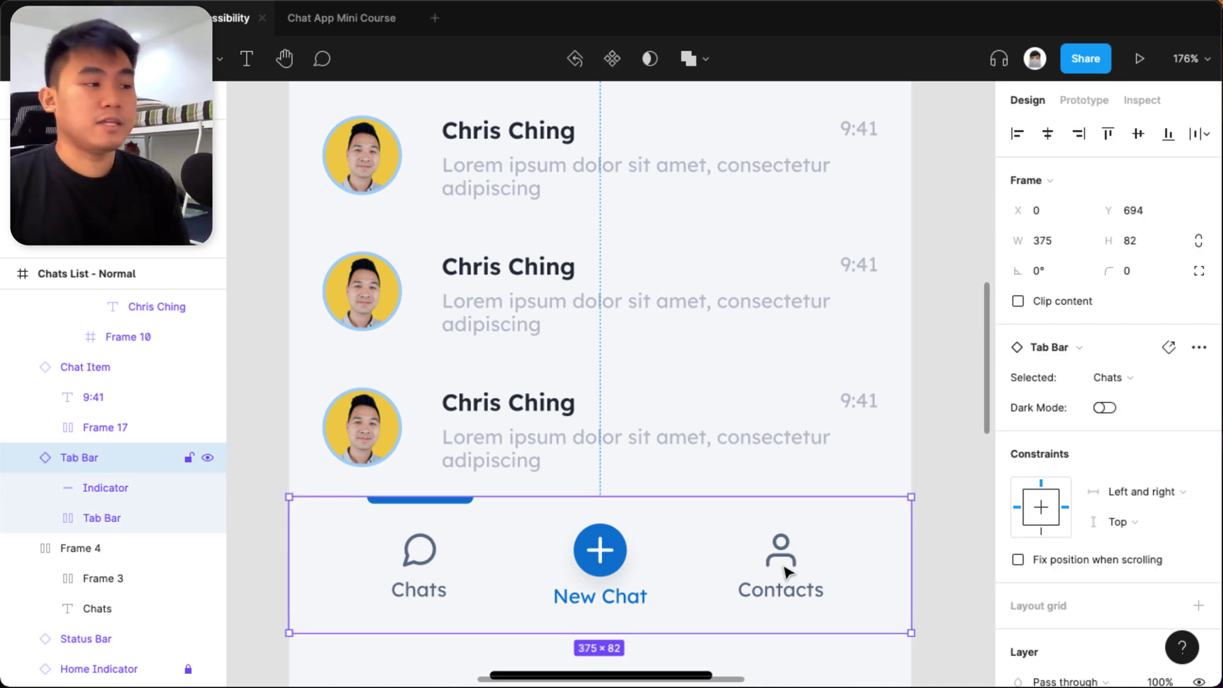
click(1100, 380)
click(1096, 408)
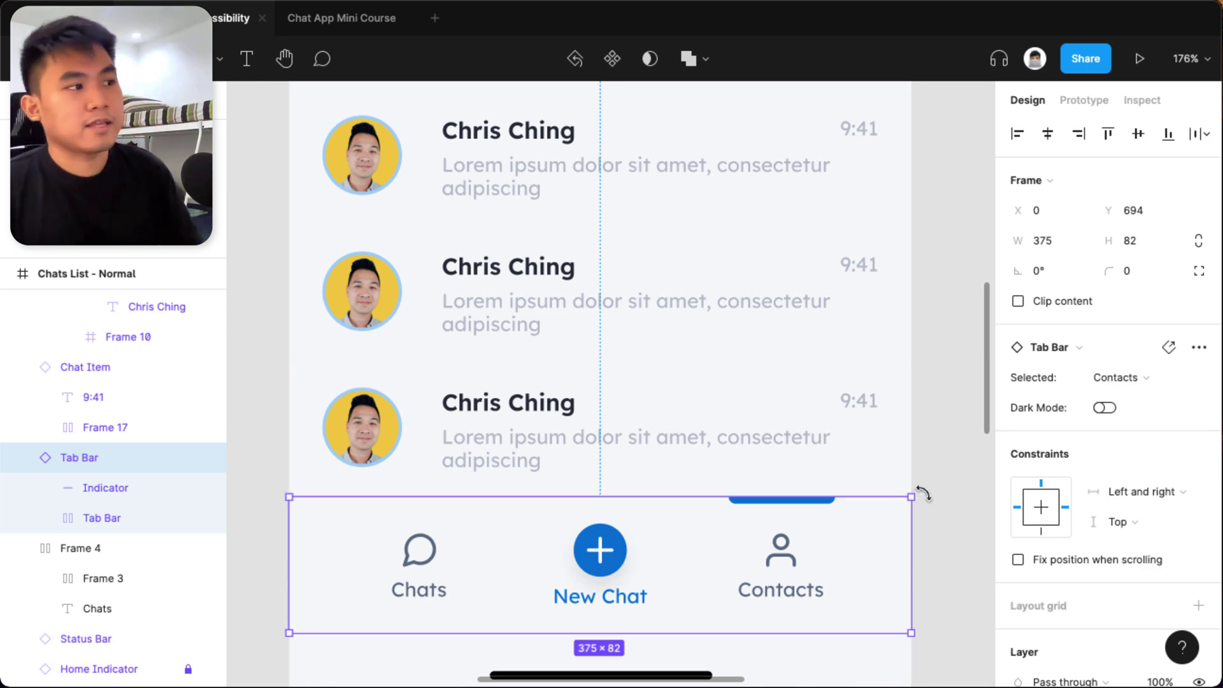
scroll(923, 492, down, 5)
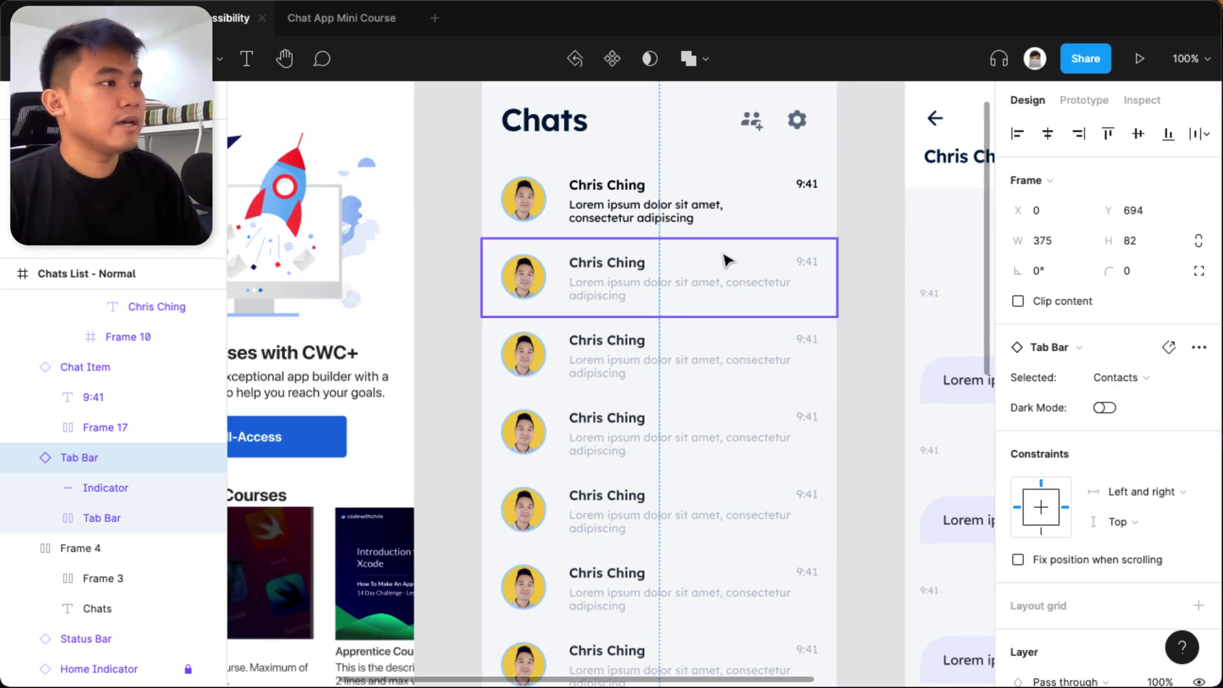
Step: Turn on the first chat item's Read property so its text turns grey
click(720, 205)
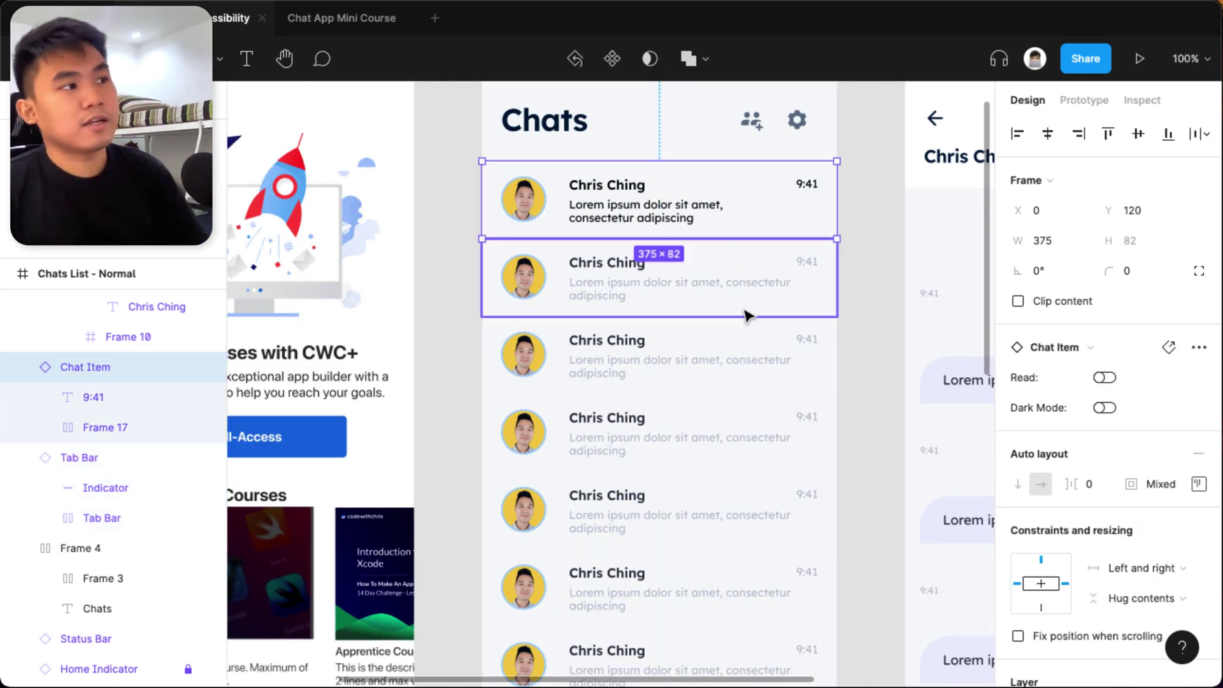
double_click(716, 207)
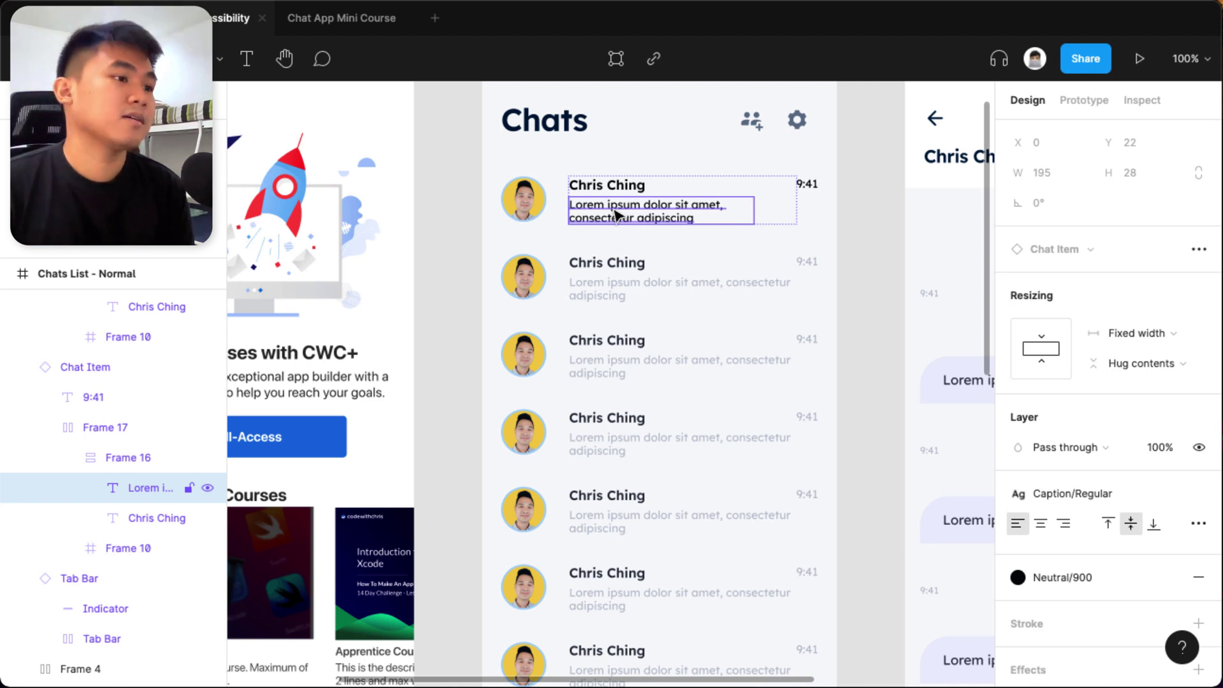
scroll(617, 214, up, 4)
click(724, 333)
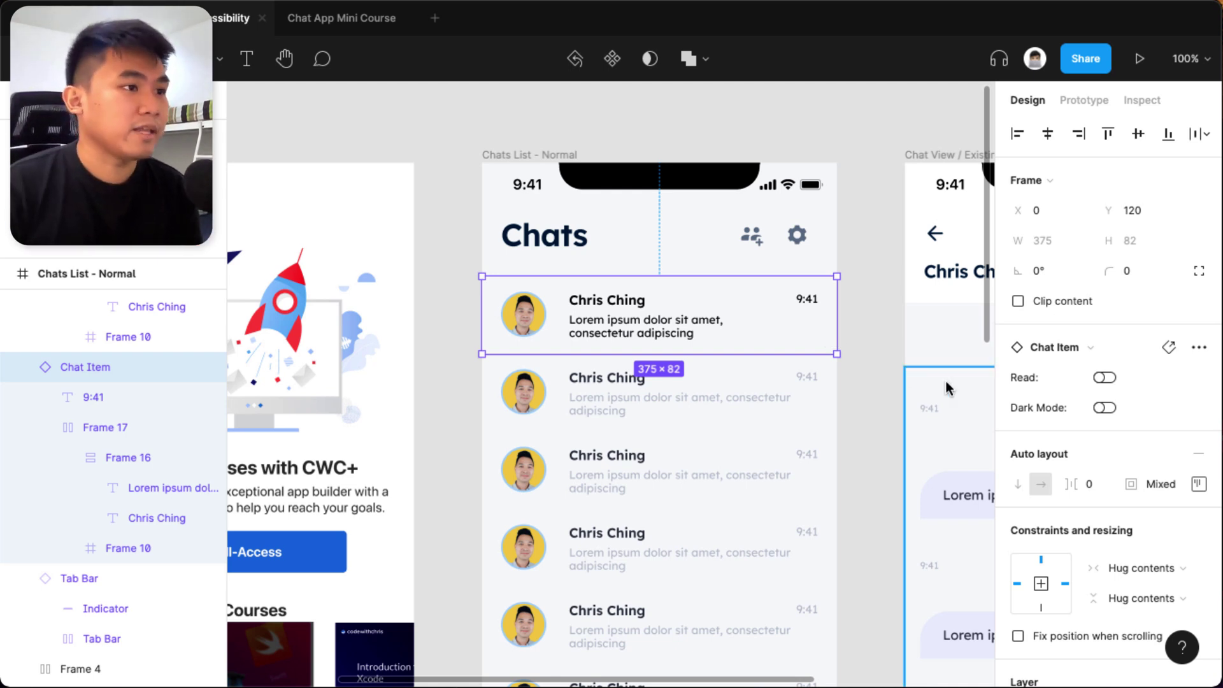
click(1104, 377)
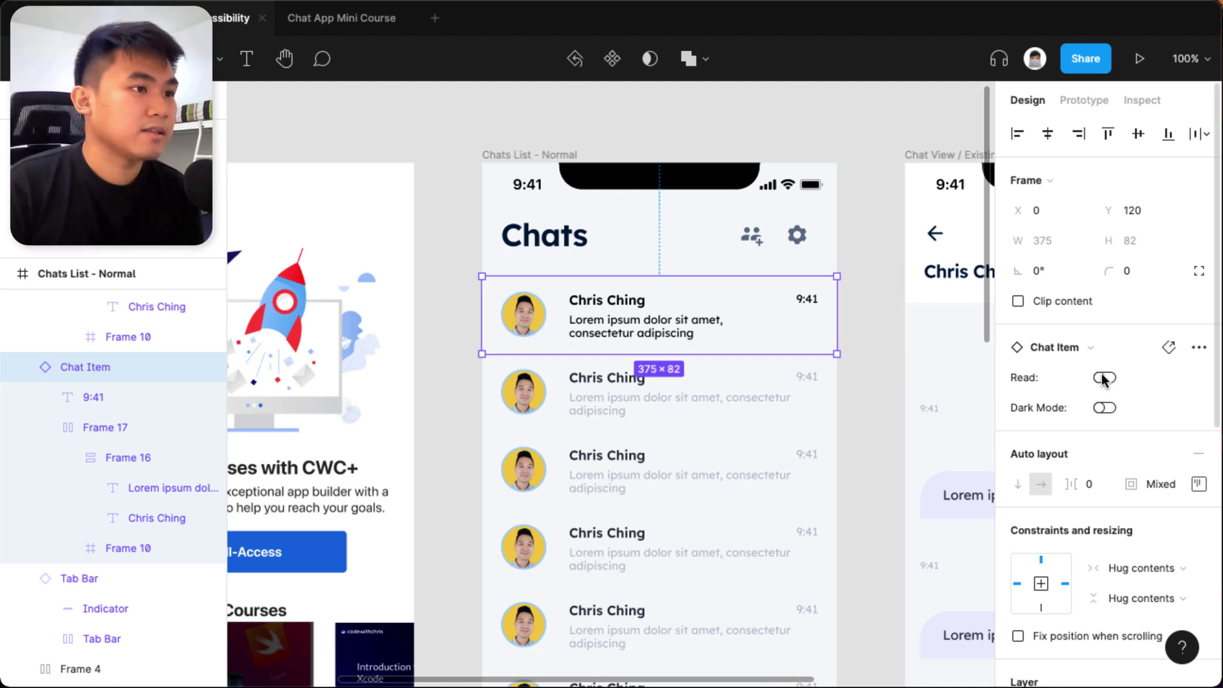
Step: Drill into the first chat item's message text to check its Neutral/300 colour
double_click(580, 329)
double_click(580, 329)
double_click(581, 330)
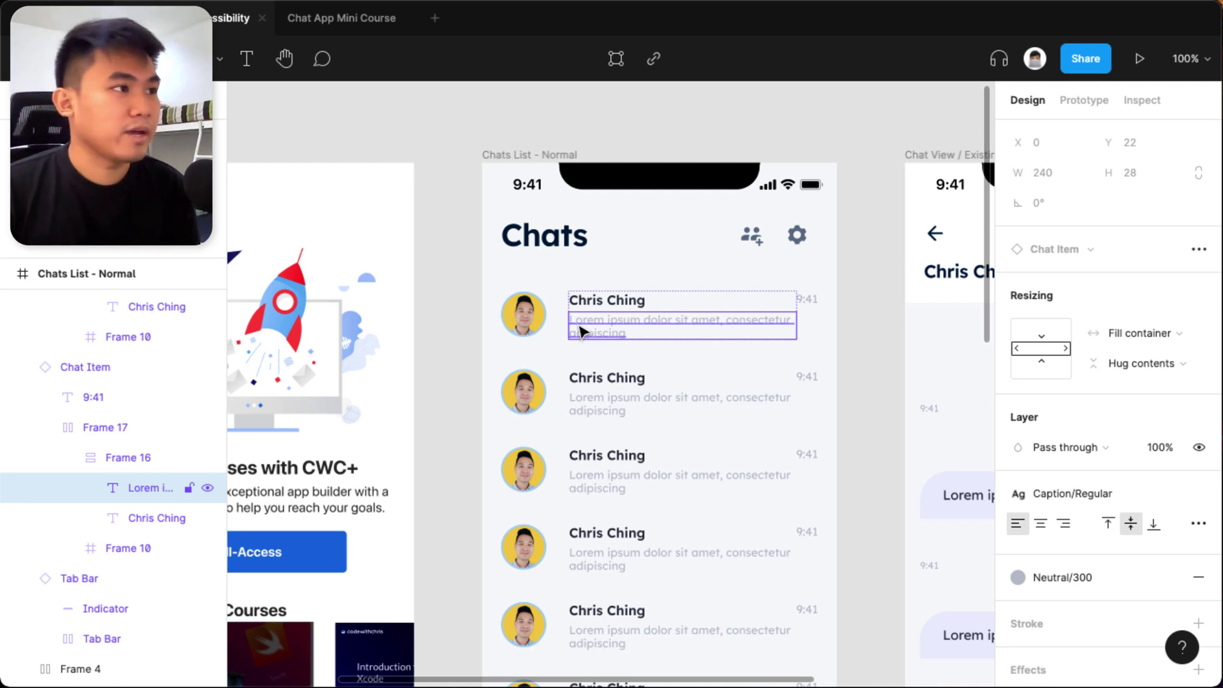
click(472, 350)
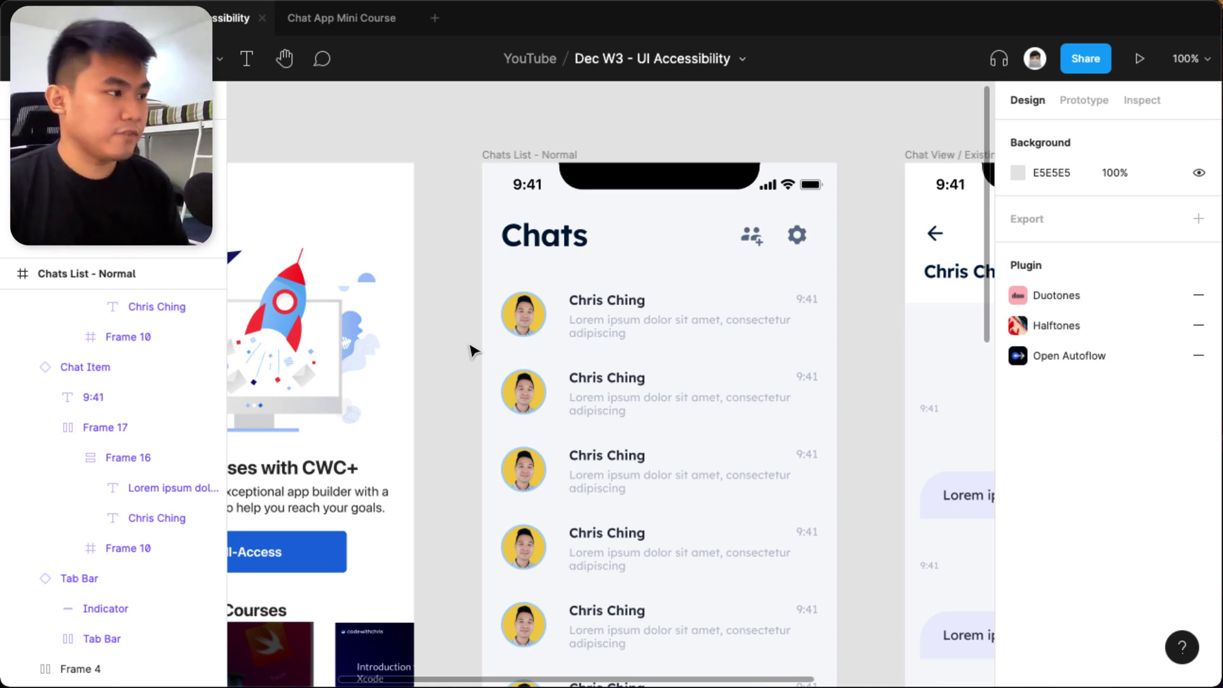
Step: Pan to the Learn screen and inspect a course card and its Navbar
scroll(472, 350, down, 5)
scroll(472, 350, down, 10)
drag(544, 156, 644, 243)
click(530, 355)
scroll(577, 347, down, 3)
scroll(607, 548, up, 5)
scroll(561, 517, down, 1)
scroll(560, 516, right, 1)
click(500, 495)
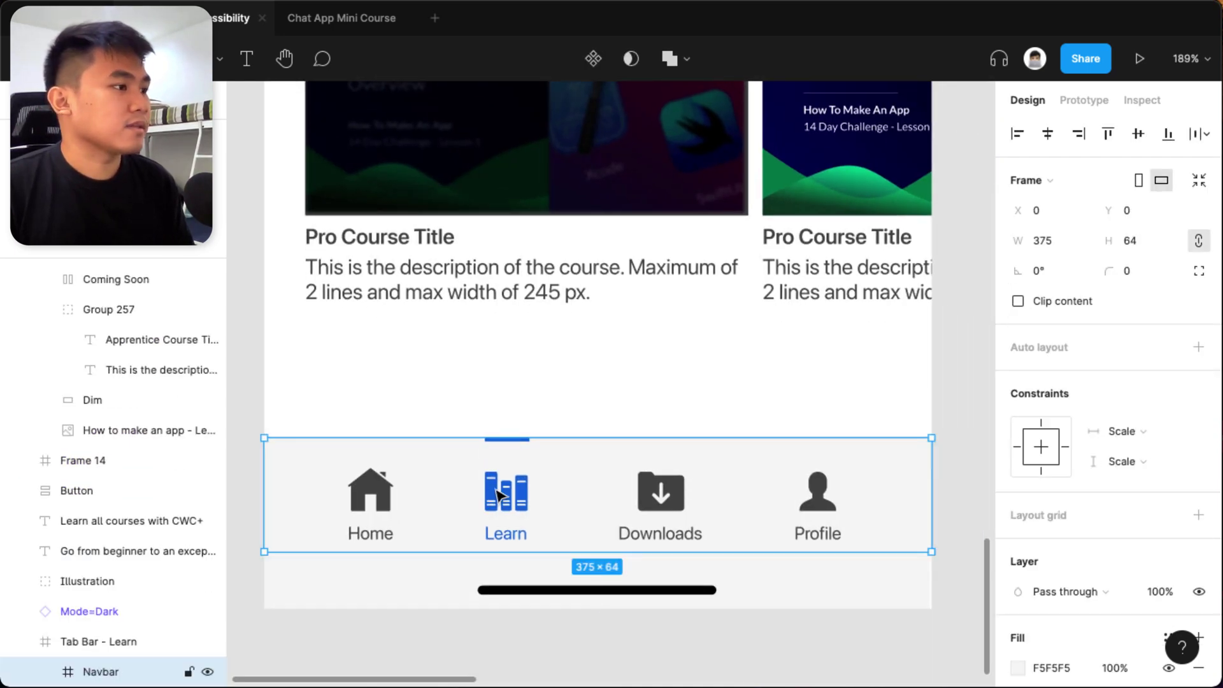
scroll(500, 495, down, 5)
scroll(497, 472, up, 5)
scroll(493, 447, down, 10)
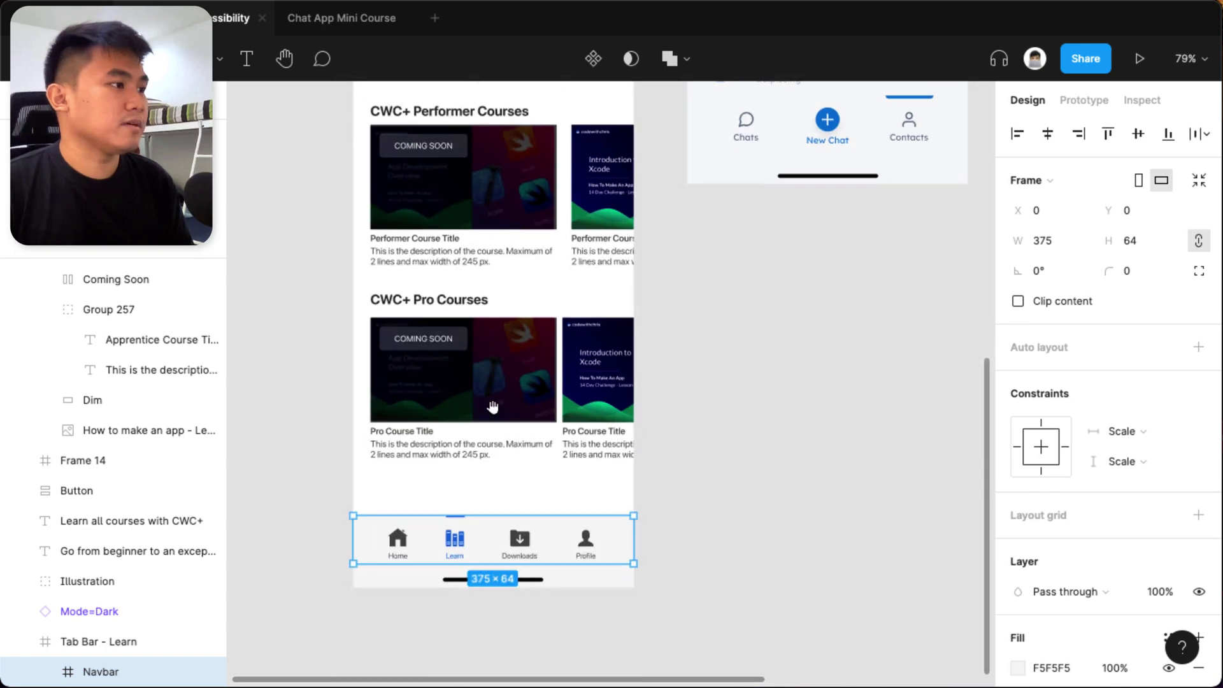
scroll(408, 555, up, 5)
scroll(598, 423, down, 2)
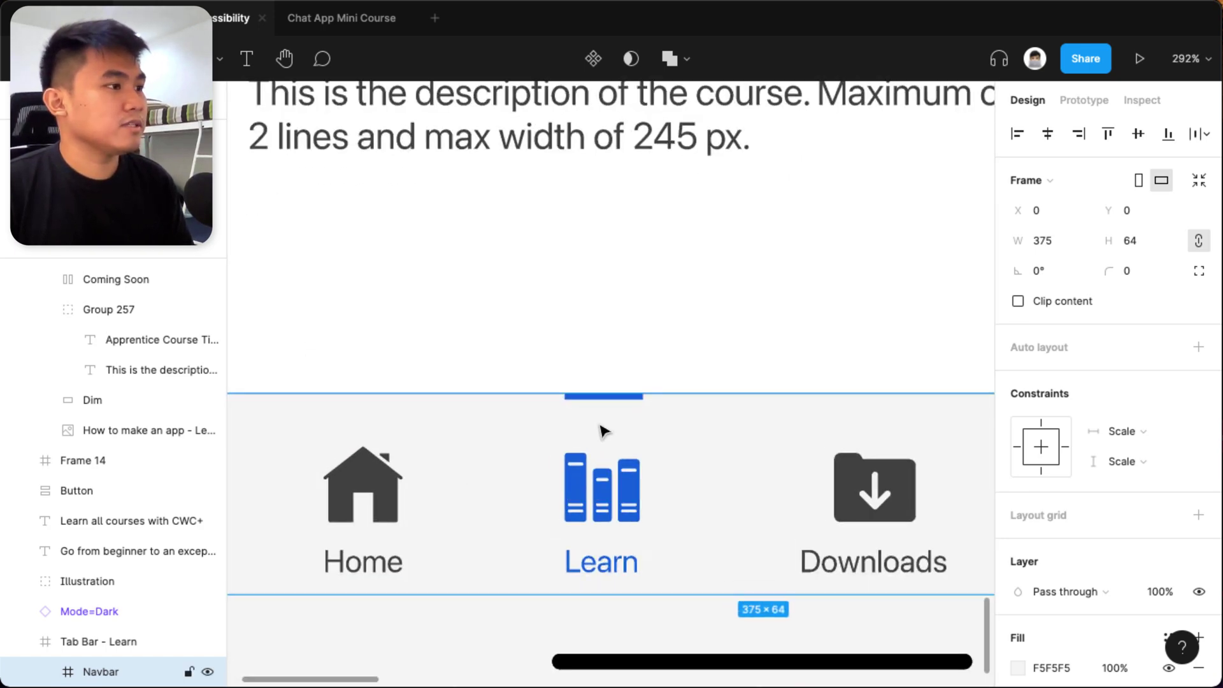
Step: Inspect the blue indicator above Learn, the Home icon group and the Tab Bar - Learn Navbar
click(600, 399)
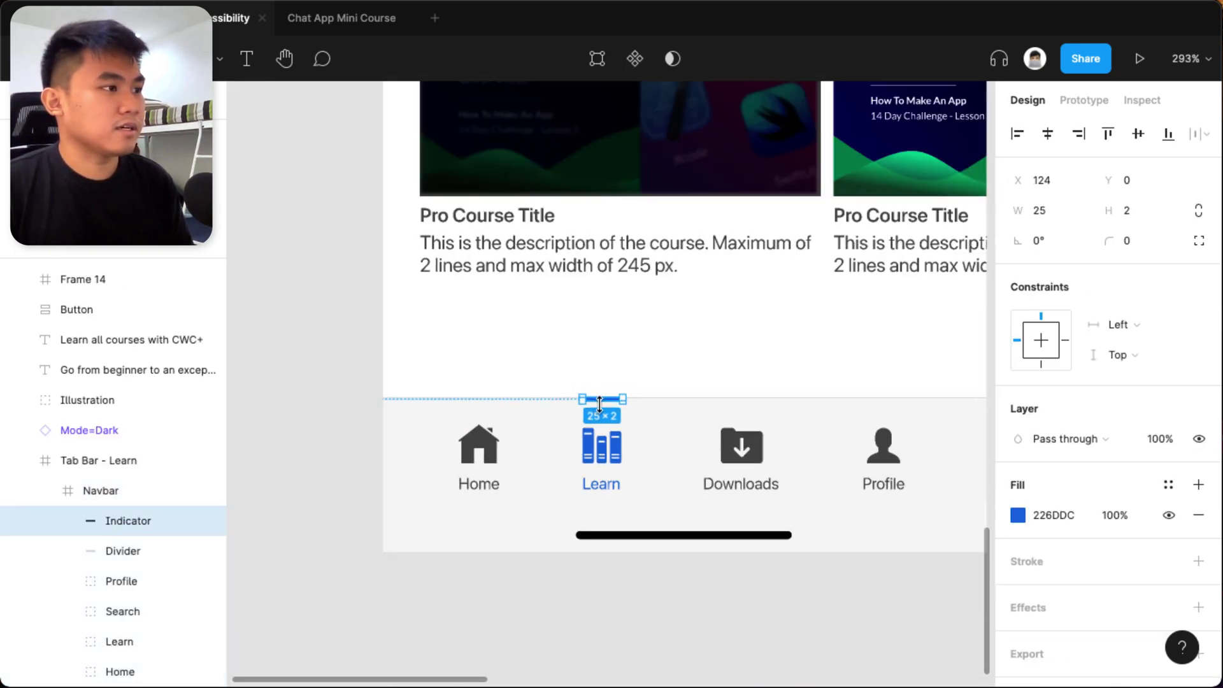
scroll(599, 403, down, 3)
click(361, 523)
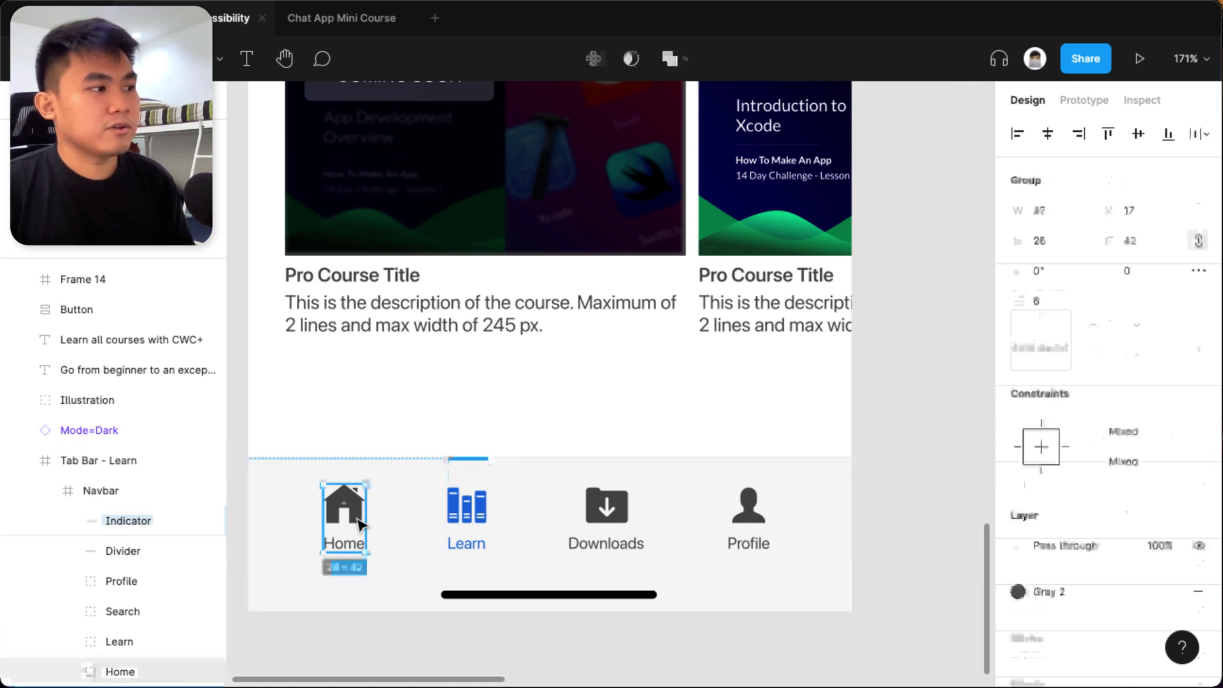
click(358, 526)
key(Escape)
key(Escape)
key(Escape)
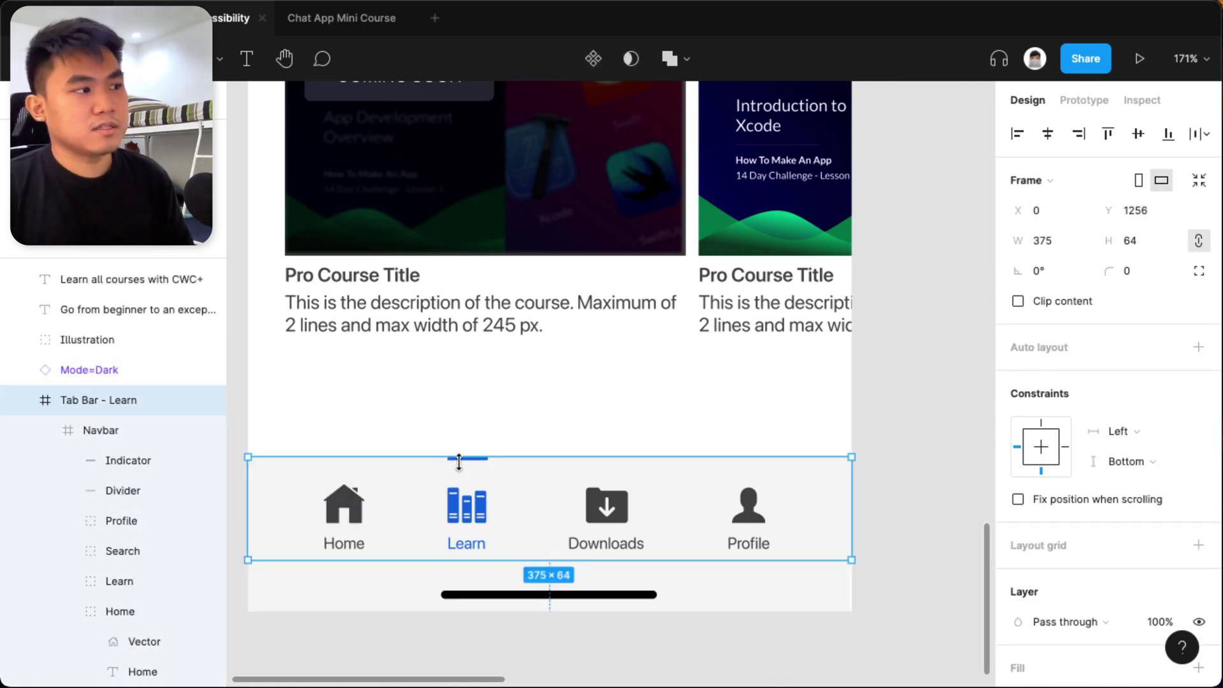
scroll(465, 458, up, 5)
scroll(464, 470, down, 3)
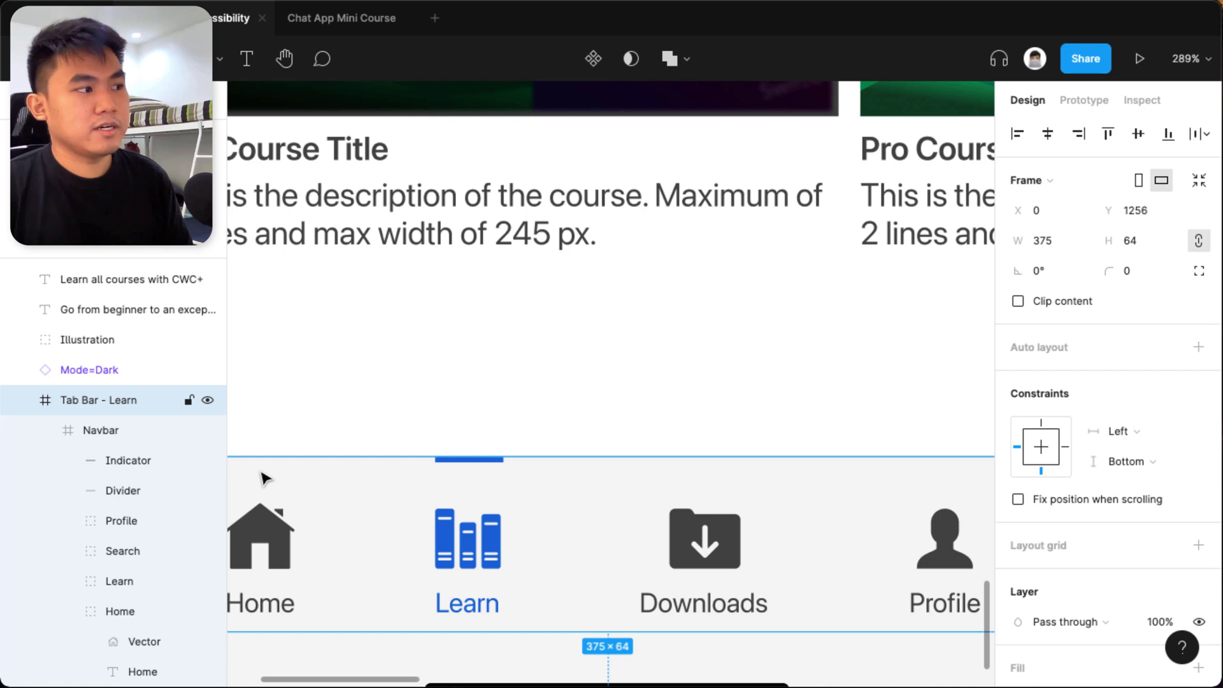
scroll(300, 513, left, 3)
click(347, 526)
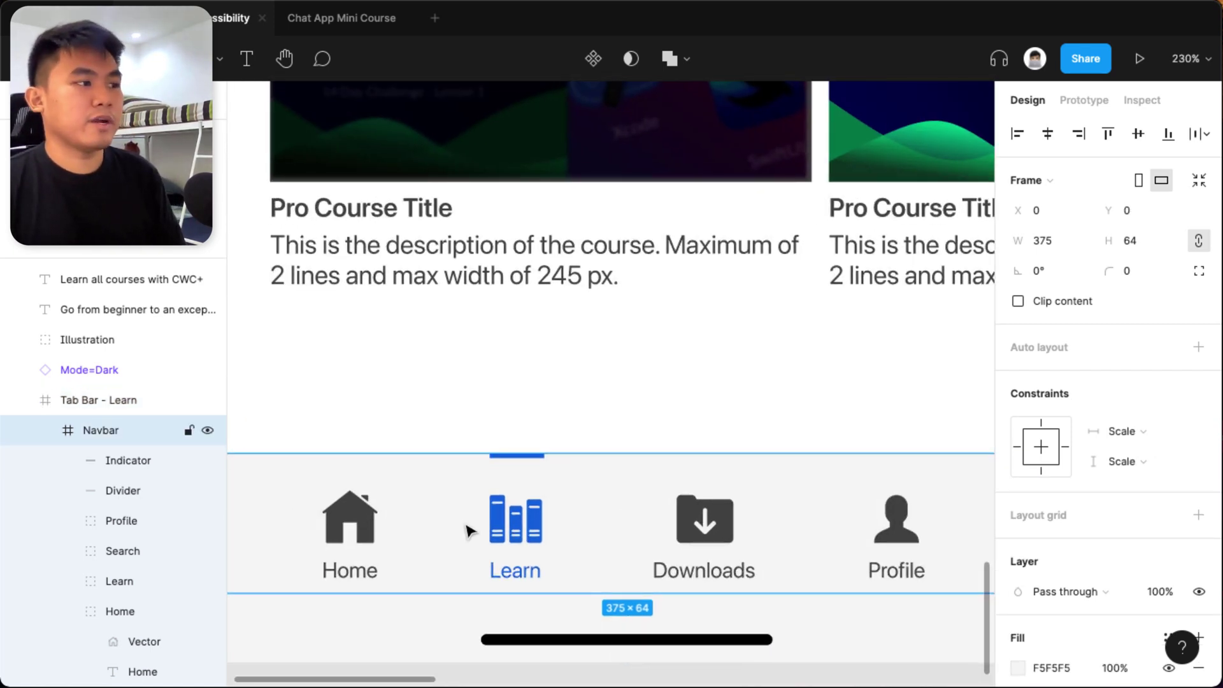
scroll(508, 532, down, 10)
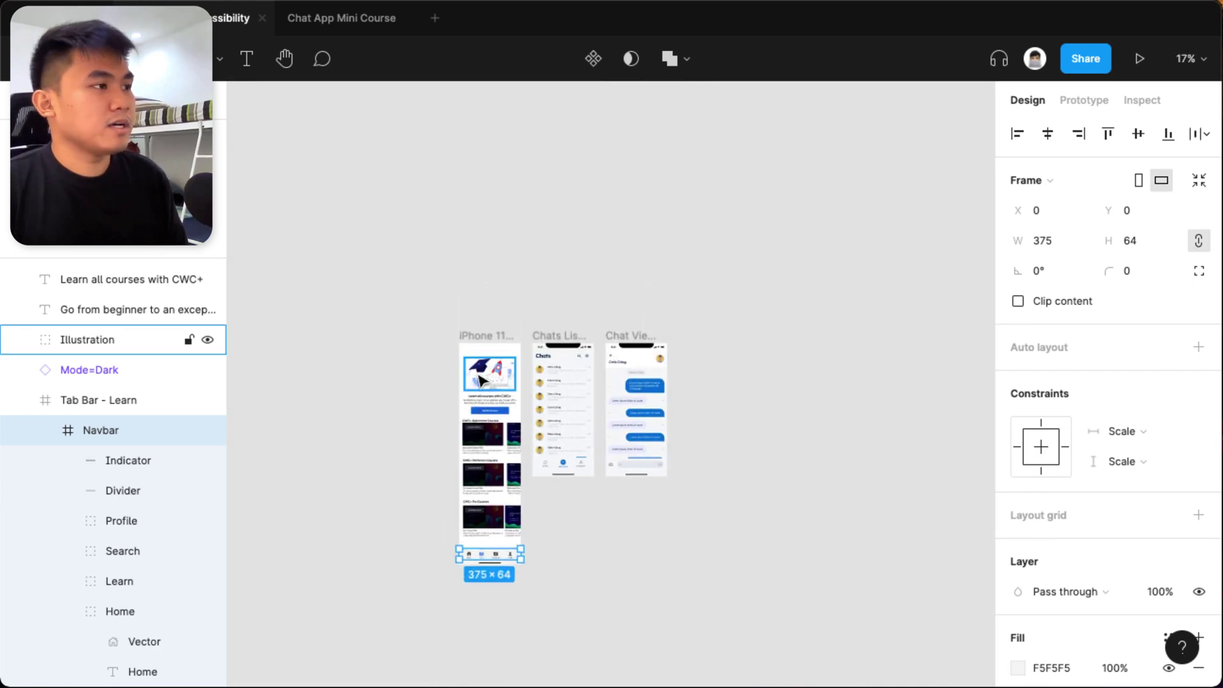
Step: Reselect the iPhone 11 Pro / X - 1 screen and its Navbar
scroll(482, 345, up, 4)
click(476, 322)
scroll(494, 321, down, 5)
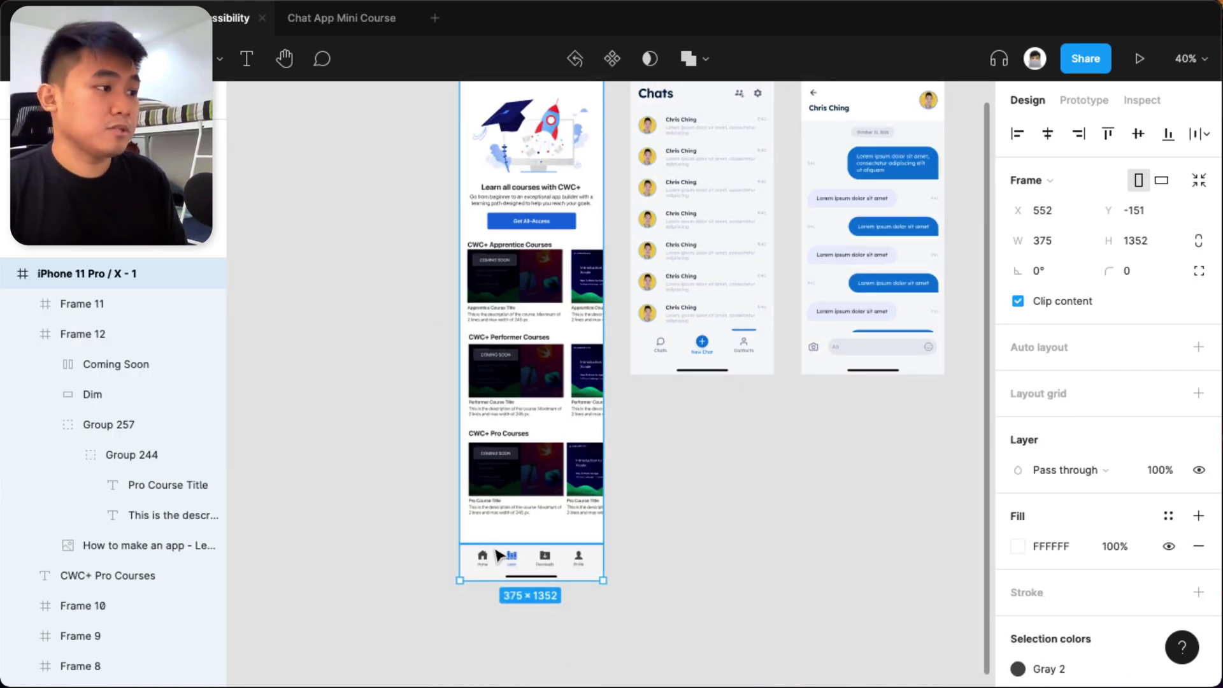
scroll(510, 573, up, 3)
scroll(511, 554, up, 8)
click(527, 563)
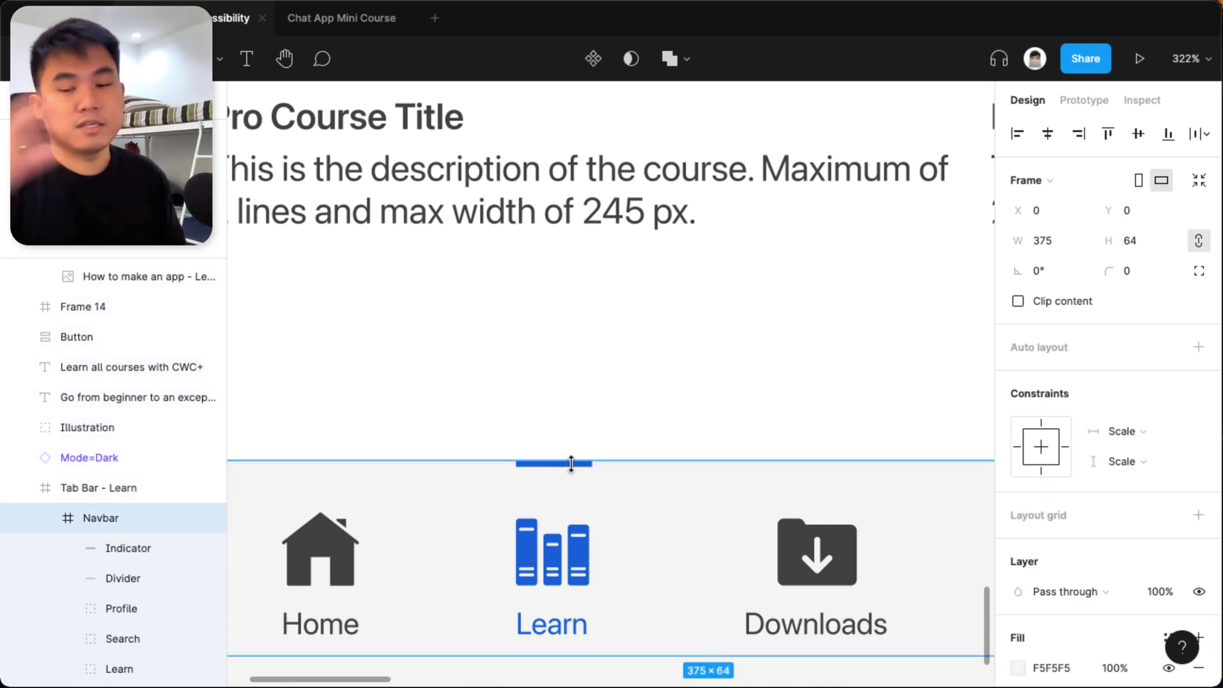
scroll(571, 464, down, 10)
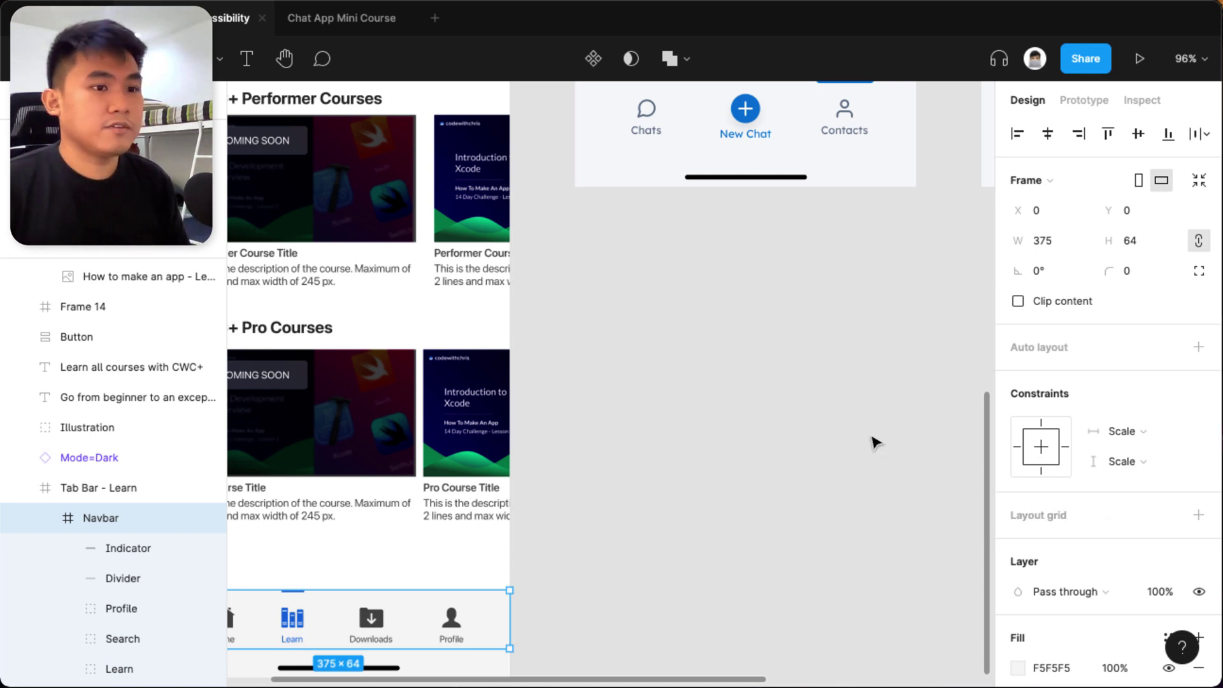
scroll(877, 443, down, 5)
scroll(795, 322, right, 3)
scroll(647, 308, up, 2)
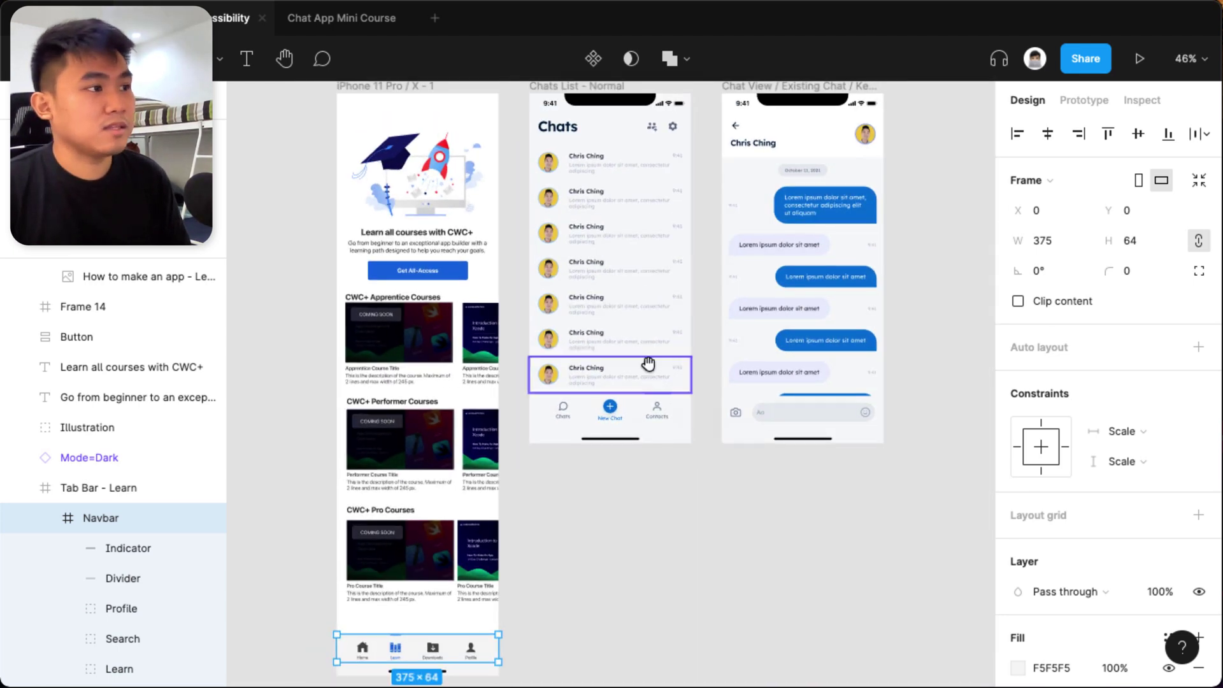
scroll(614, 355, down, 2)
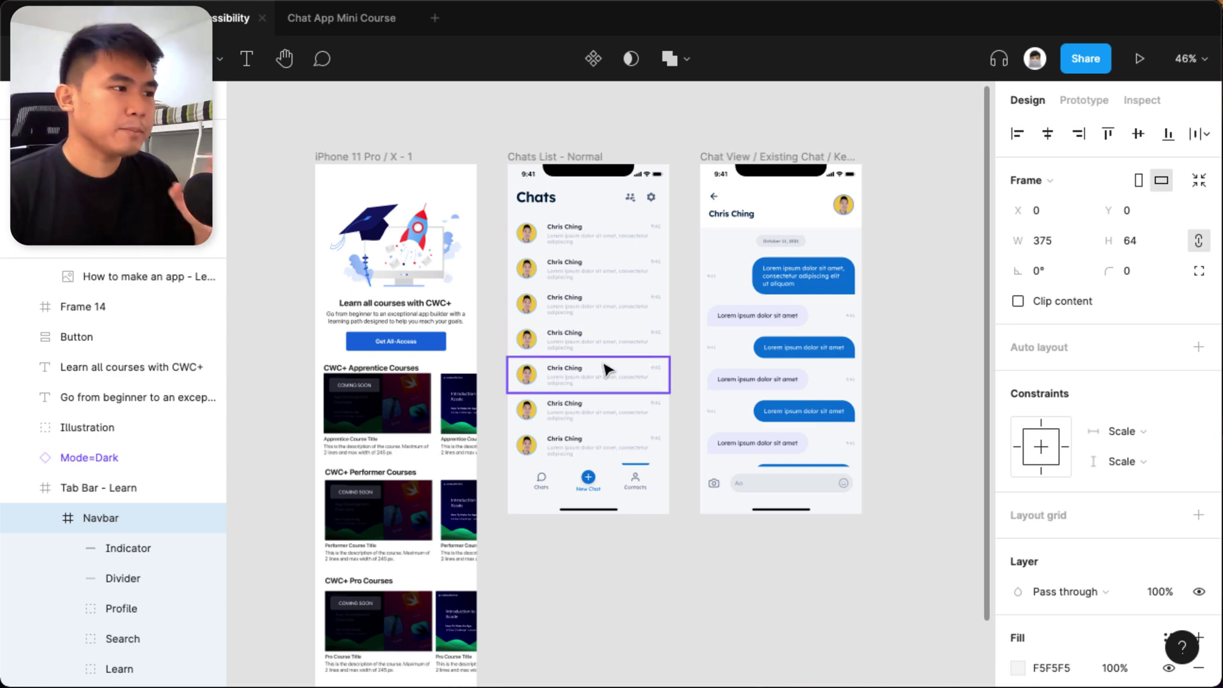
Step: Select the blue Indicator above Learn, hide it, then make it visible again
click(596, 487)
scroll(598, 492, up, 1)
scroll(598, 492, down, 1)
scroll(527, 505, down, 3)
scroll(385, 617, up, 10)
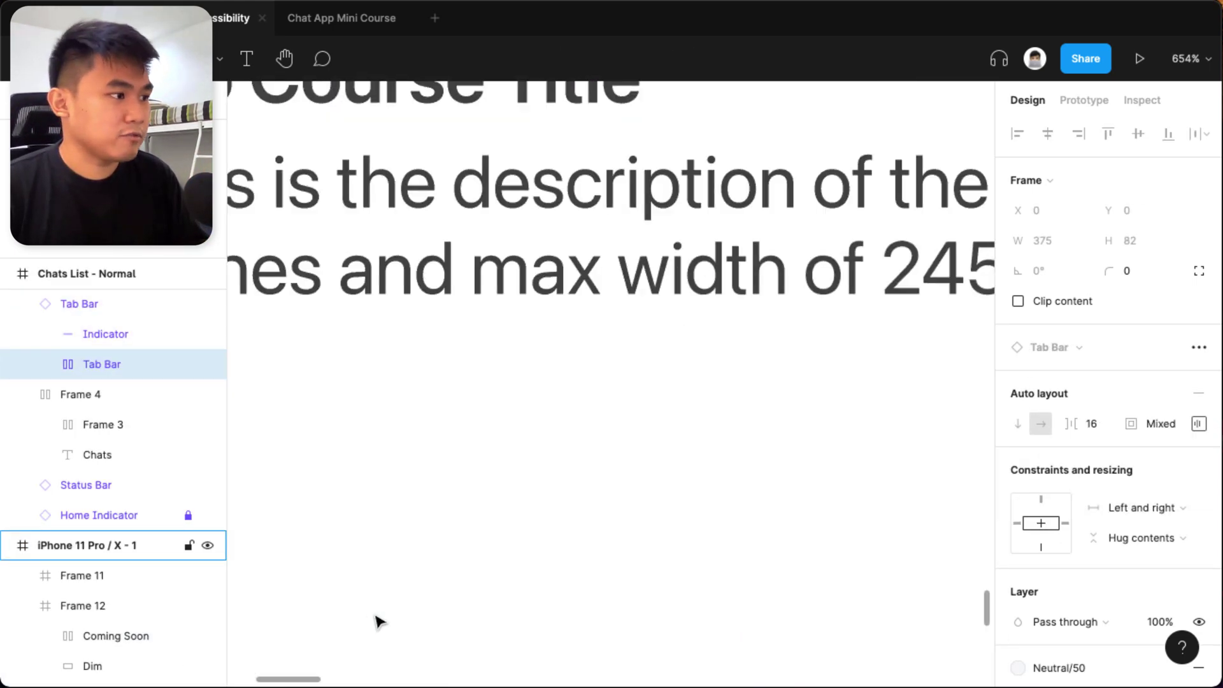
scroll(402, 313, down, 3)
click(772, 411)
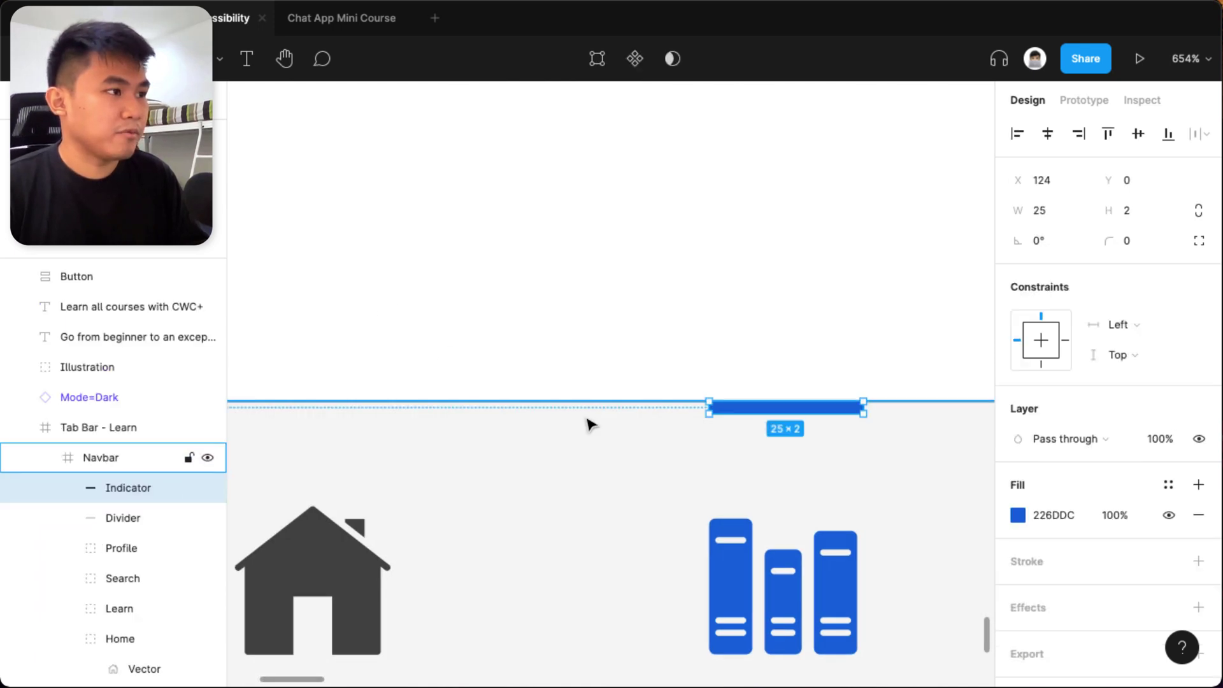
click(208, 488)
scroll(375, 506, down, 10)
click(207, 487)
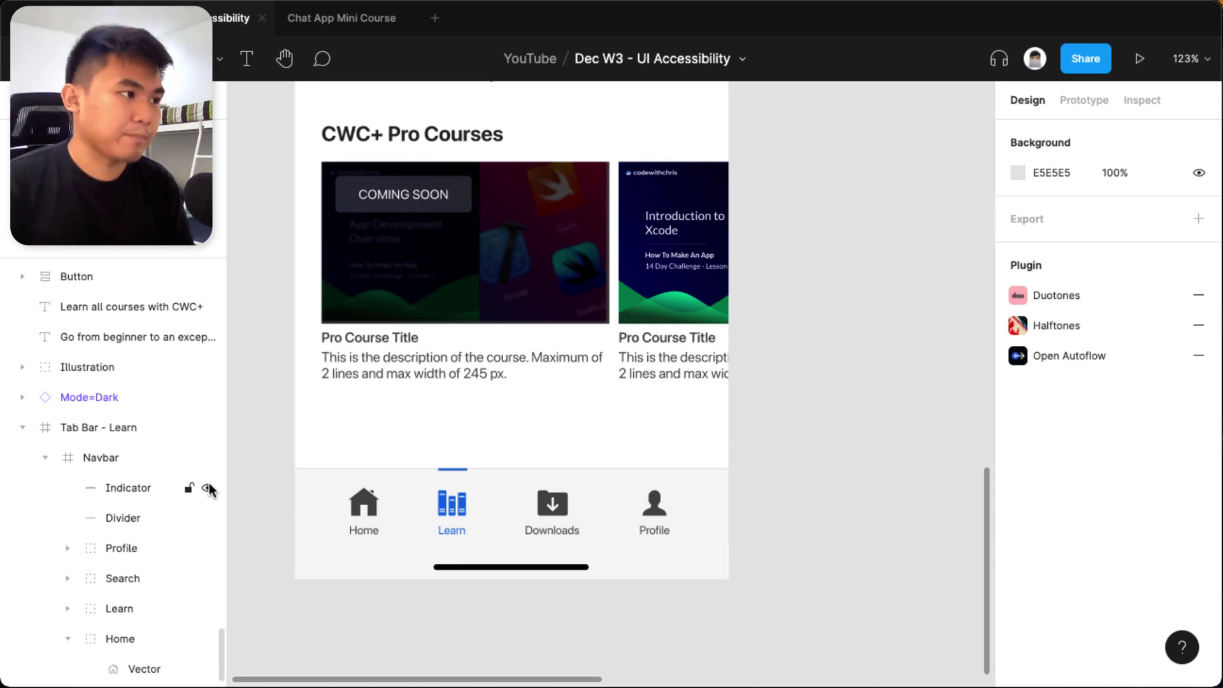
Step: Zoom out to about 55% and select the Chats List - Normal frame
scroll(424, 524, down, 2)
click(424, 524)
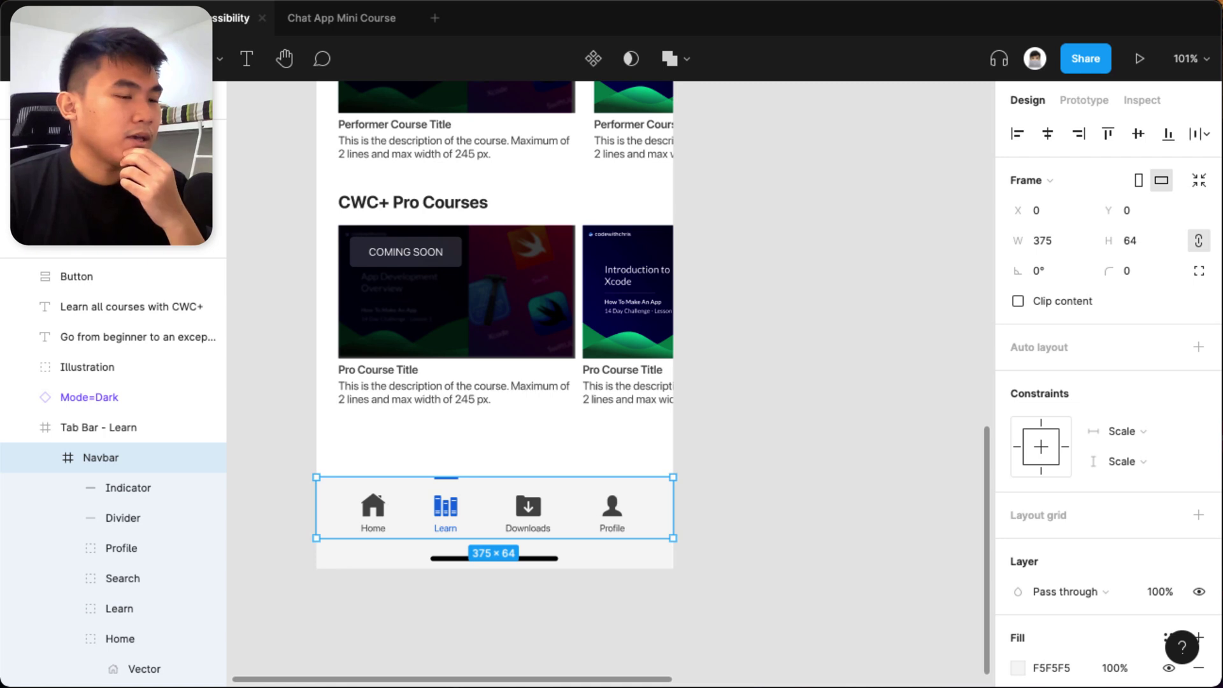
scroll(863, 533, down, 5)
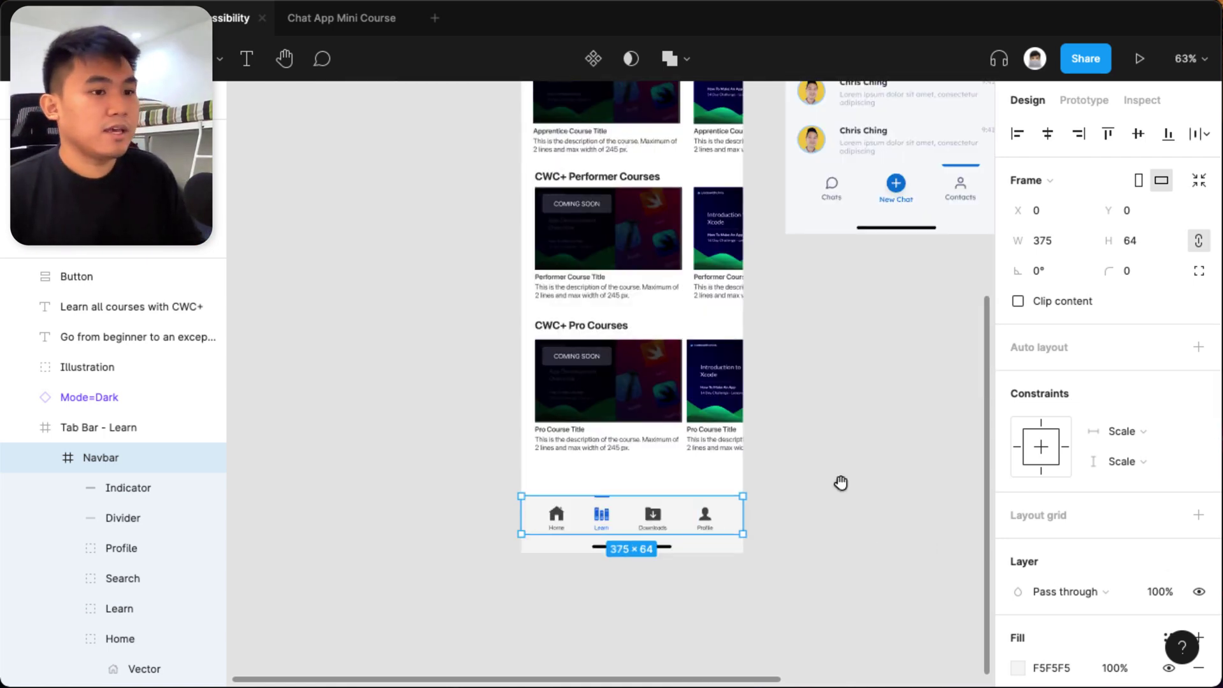
scroll(836, 473, right, 5)
scroll(616, 505, up, 3)
scroll(672, 407, right, 4)
scroll(504, 219, down, 2)
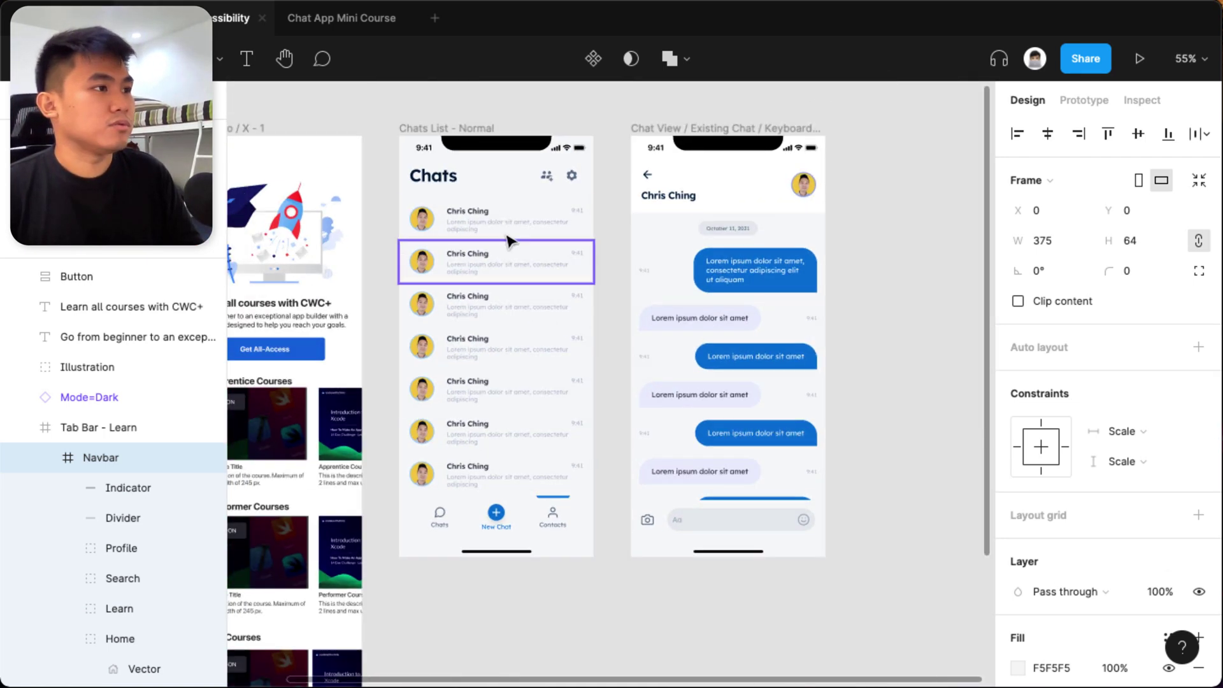
click(468, 129)
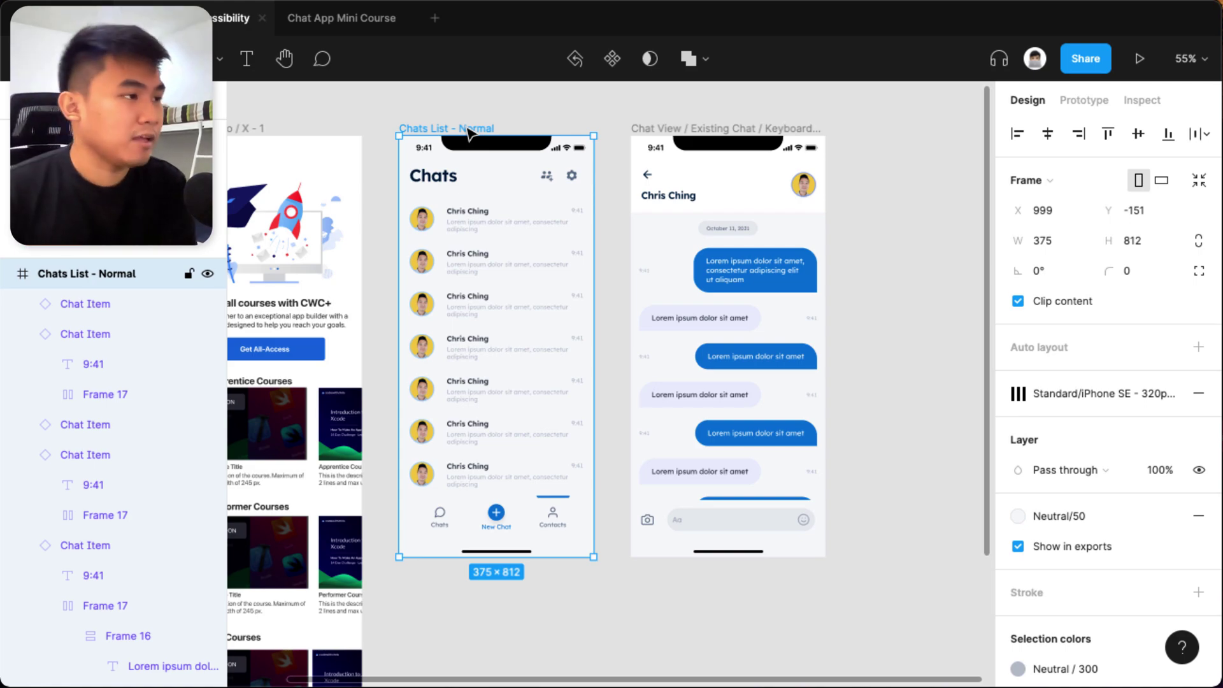